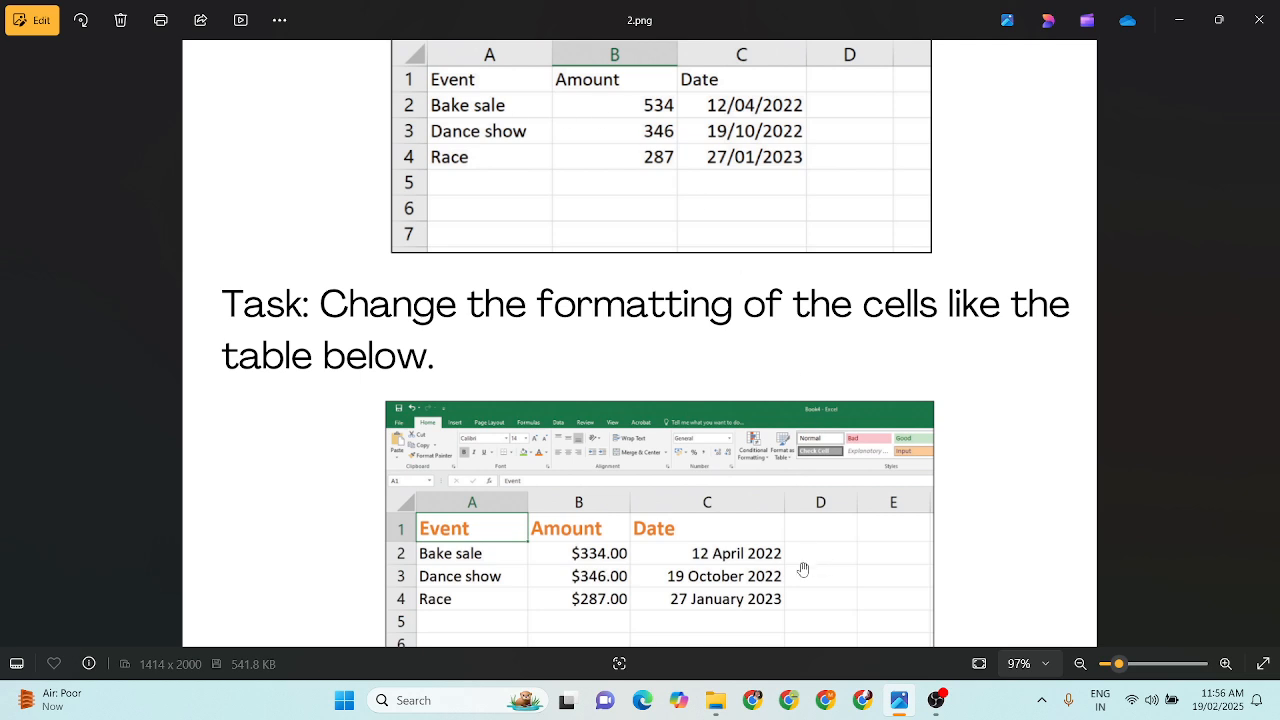
Open Excel and create a new blank workbook
left_click(422, 705)
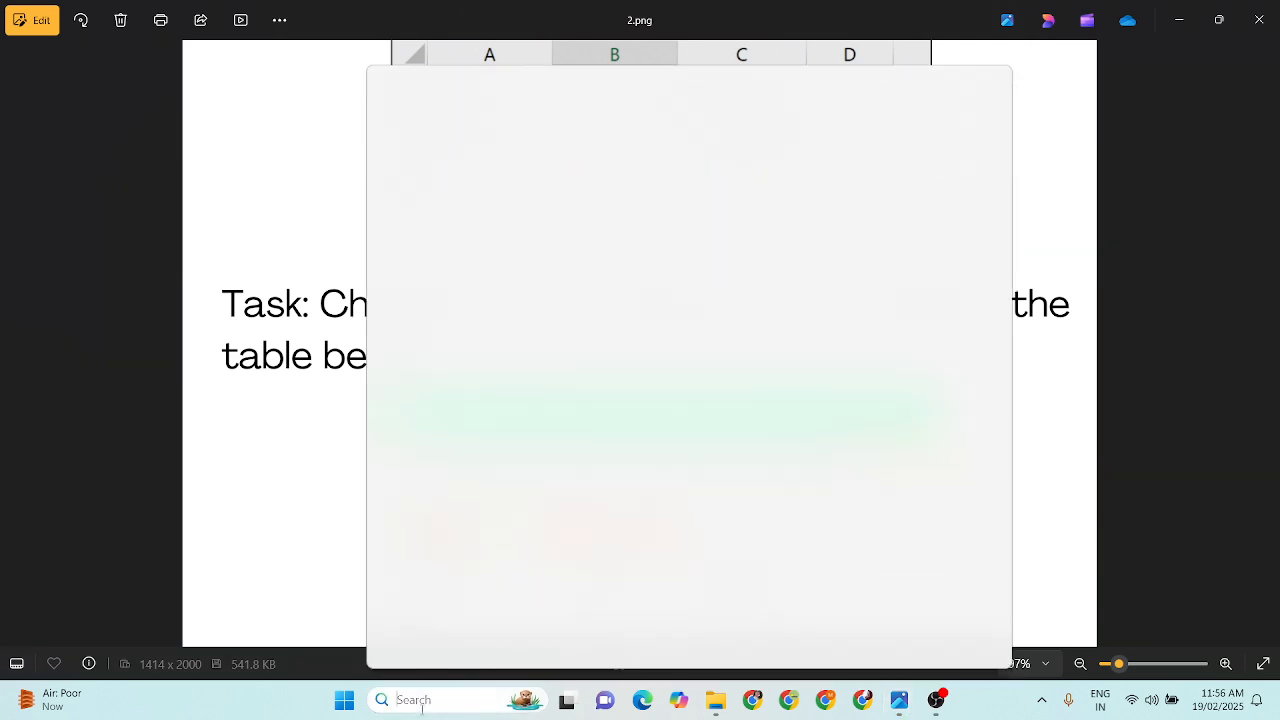
type("exc")
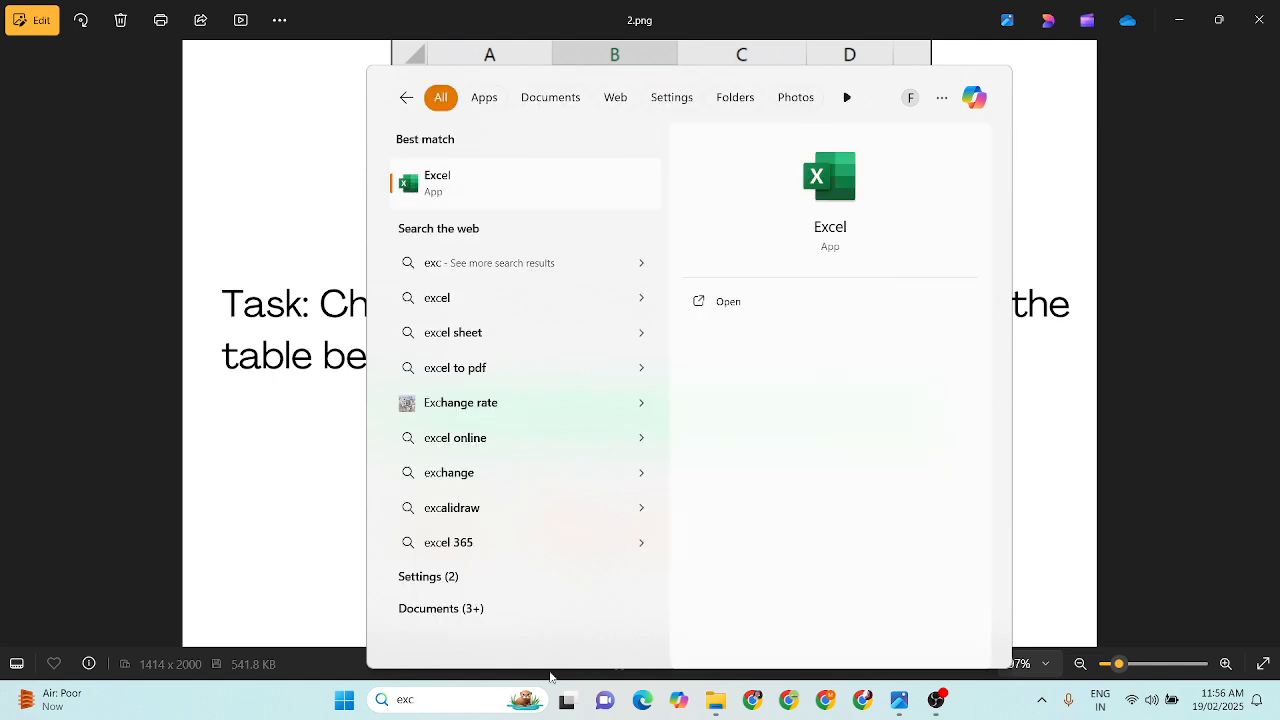
left_click(514, 190)
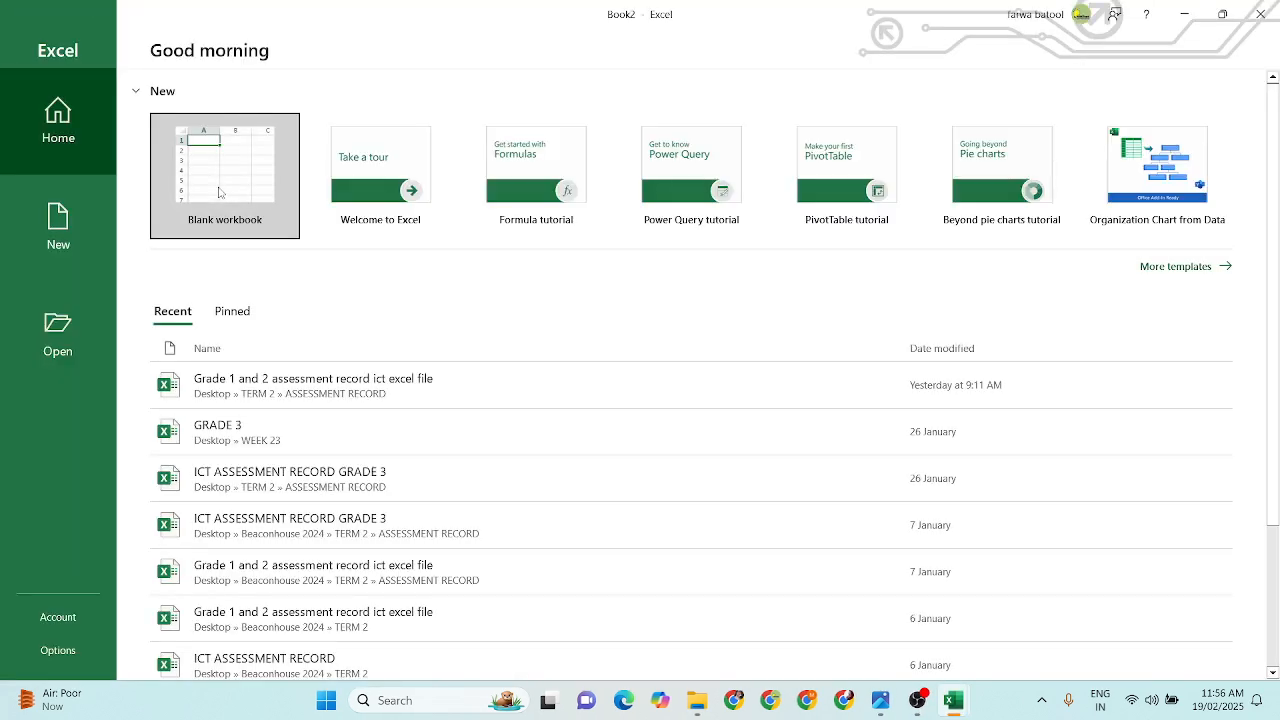
left_click(219, 192)
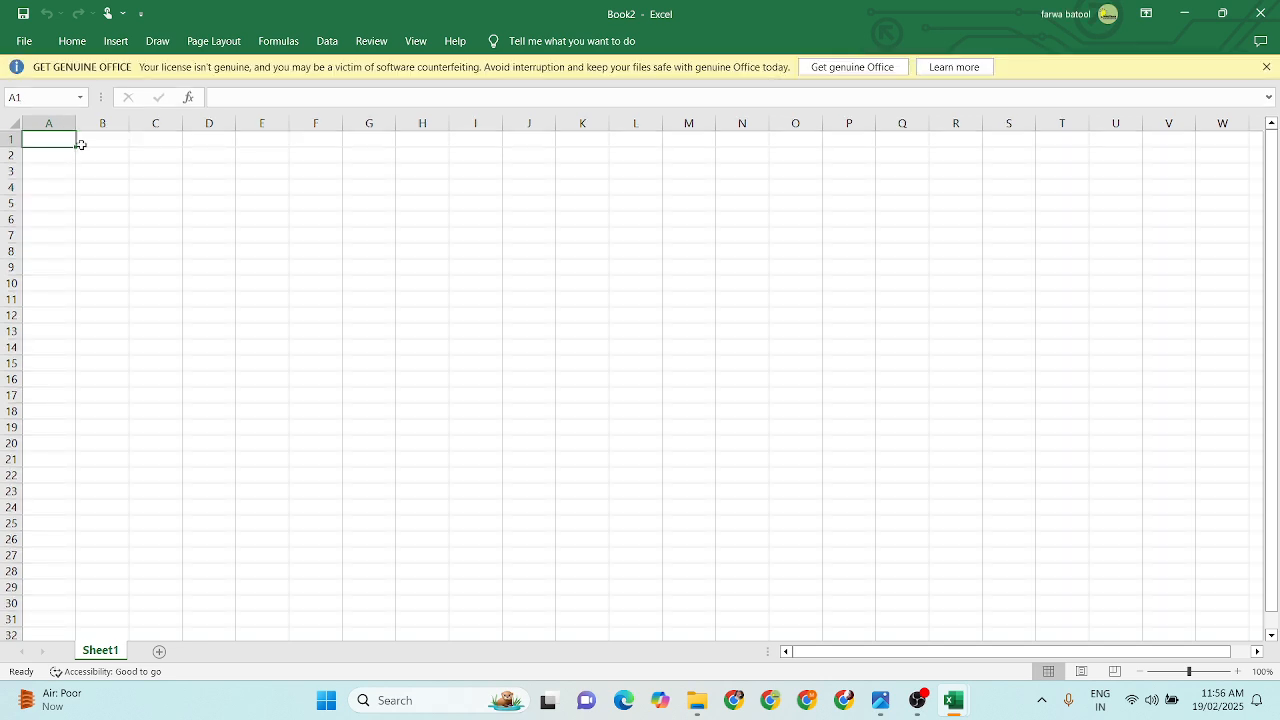
left_click(106, 158)
left_click(155, 185)
left_click(472, 267)
left_click(254, 361)
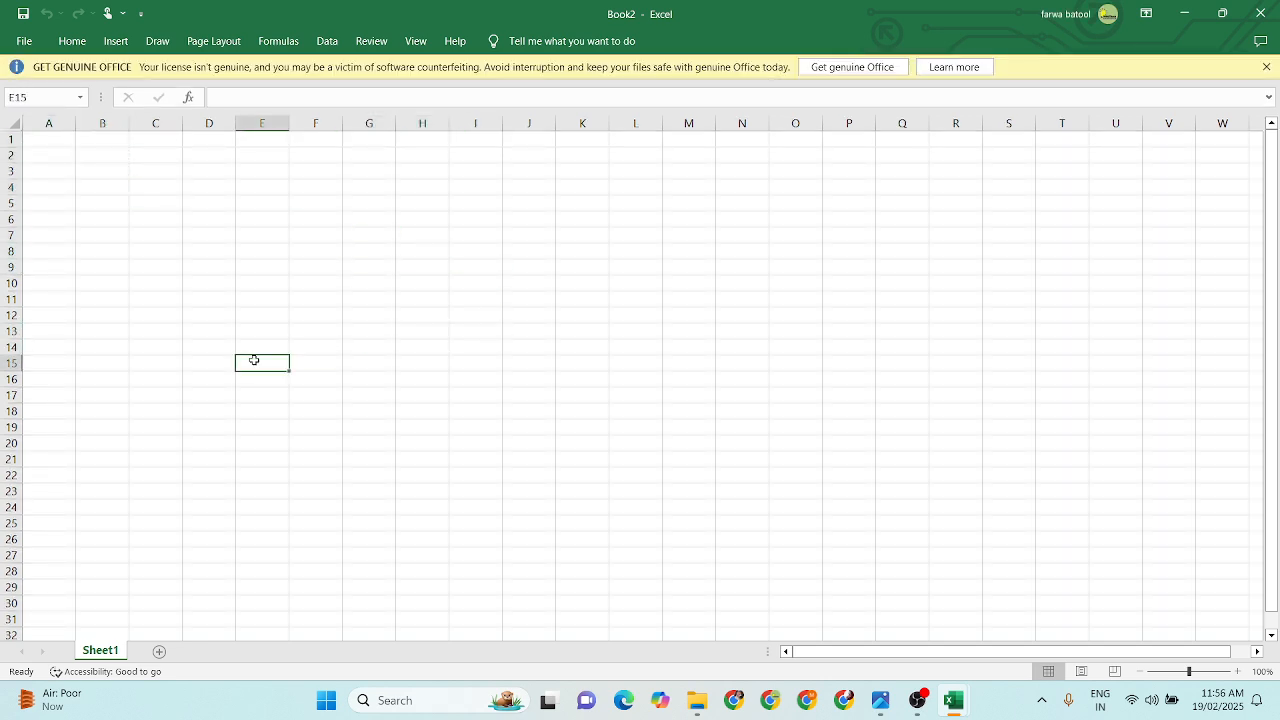
left_click(50, 142)
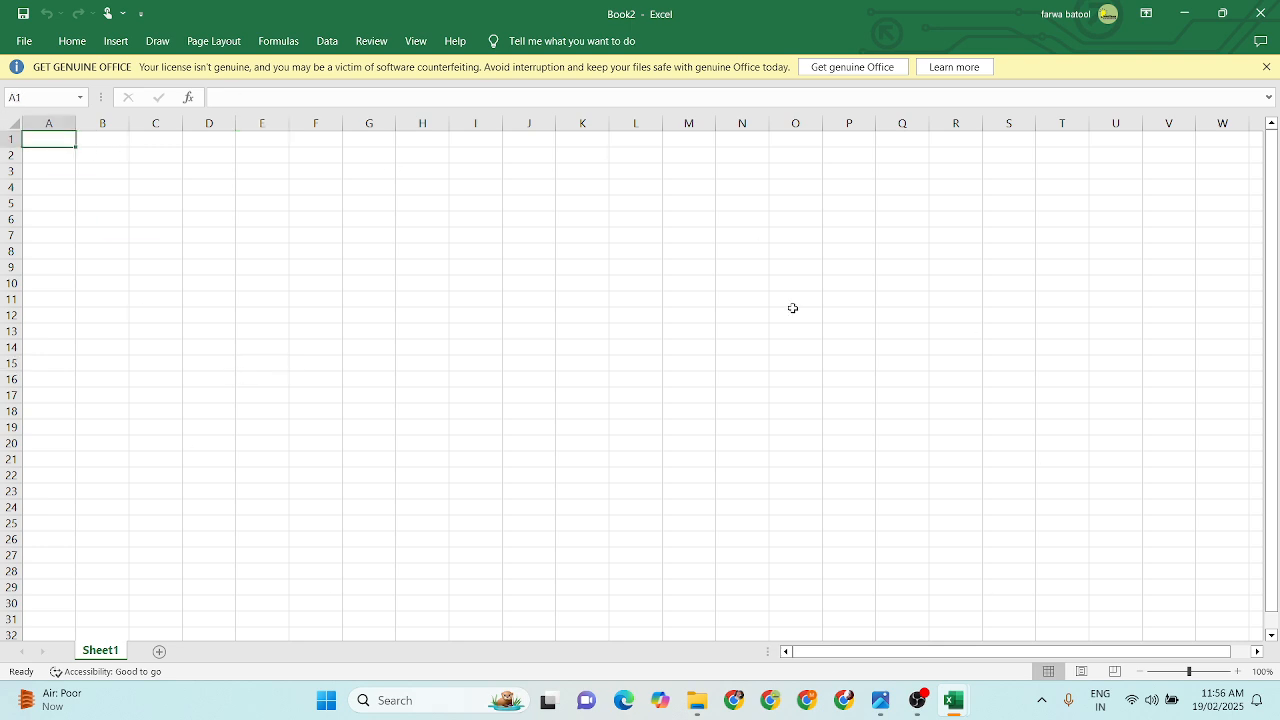
Enlarge the worksheet display to 330%
left_click(1239, 671)
left_click(1239, 671)
left_click(1239, 671)
left_click(1239, 671)
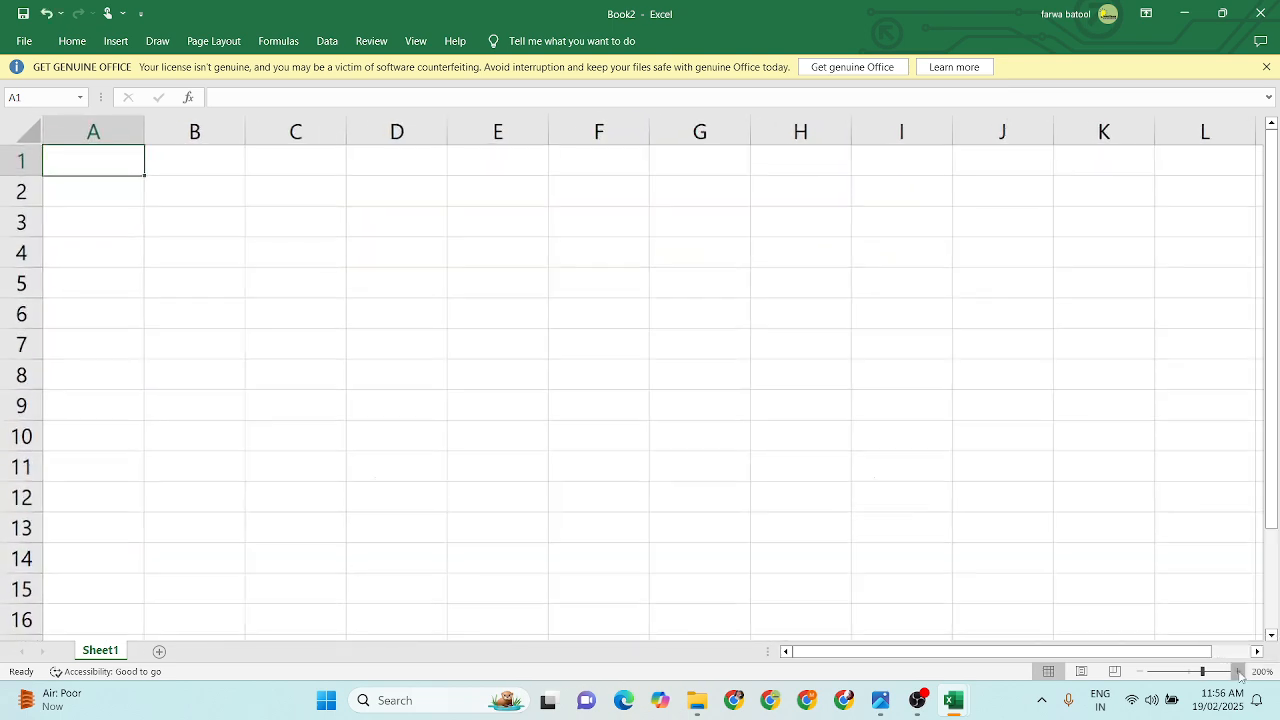
left_click(1239, 671)
left_click(1239, 671)
left_click(1239, 671)
left_click(1239, 671)
left_click(1239, 671)
left_click(1239, 671)
left_click(1239, 671)
left_click(1239, 671)
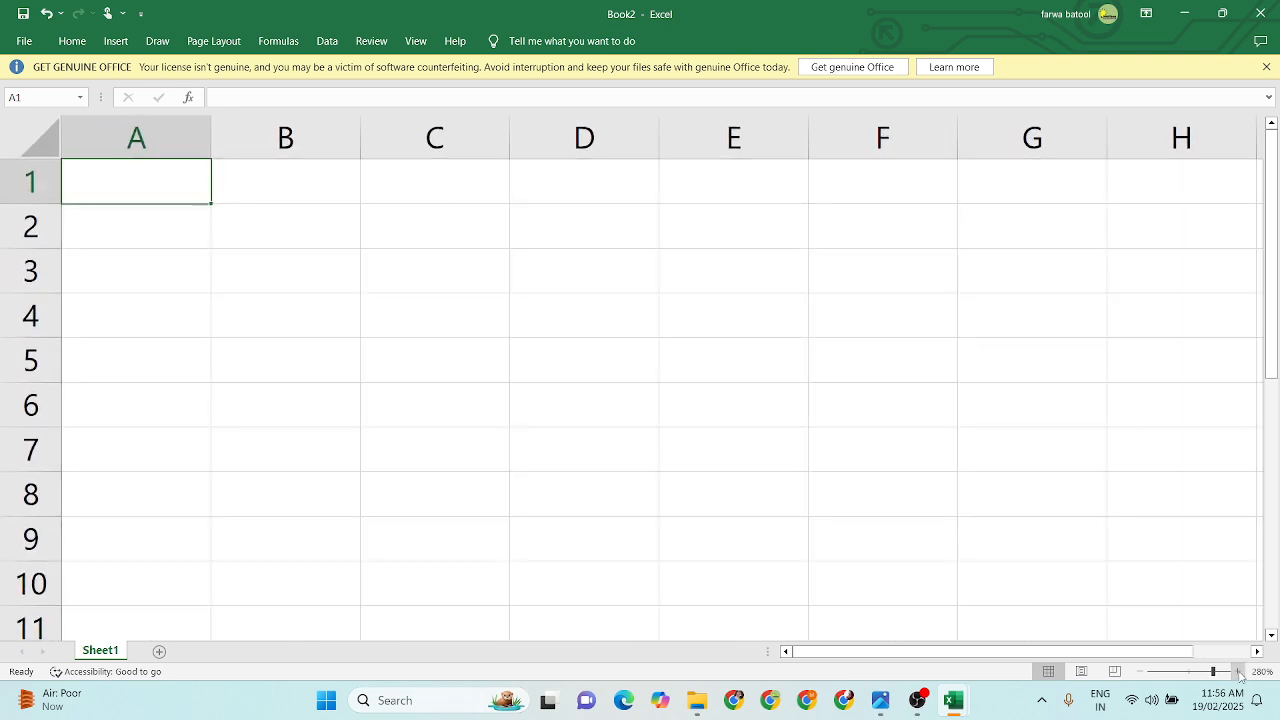
left_click(1239, 671)
left_click(1239, 671)
left_click(1239, 671)
left_click(1239, 671)
left_click(1239, 671)
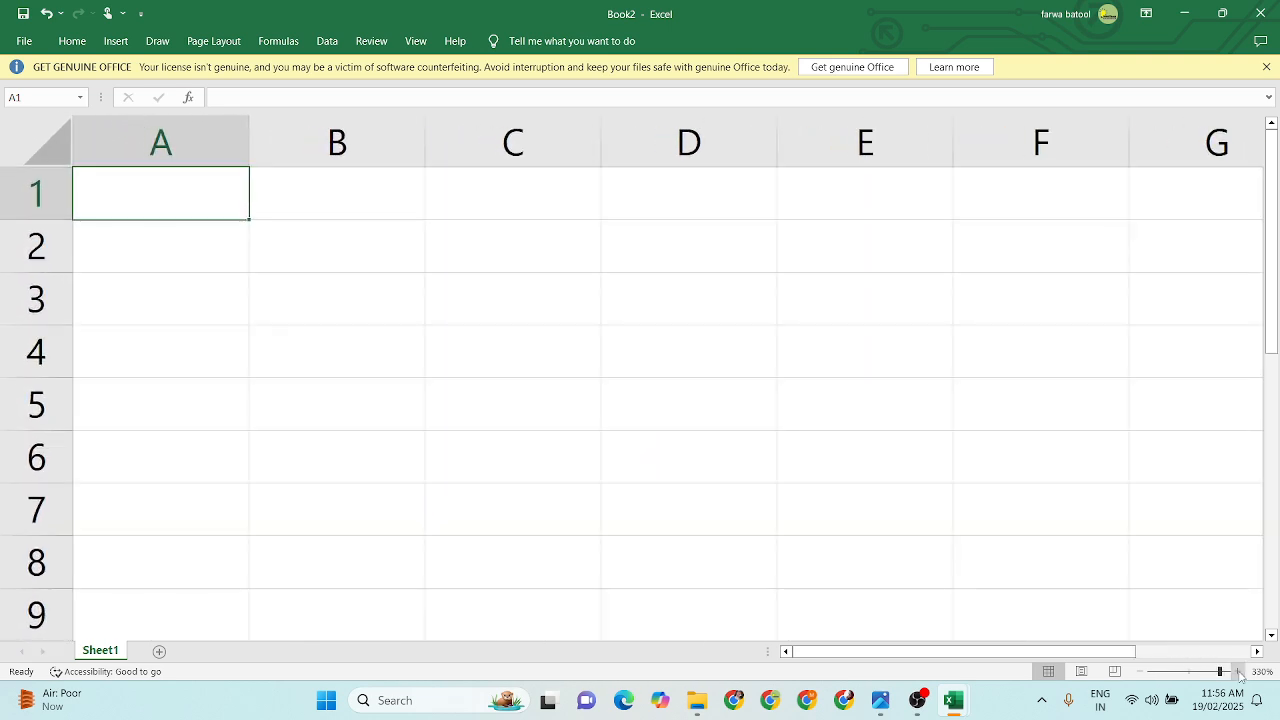
Enter the heading Event in A1 and the events Bake sale, Dance show and Race in A2 to A4
left_click(166, 126)
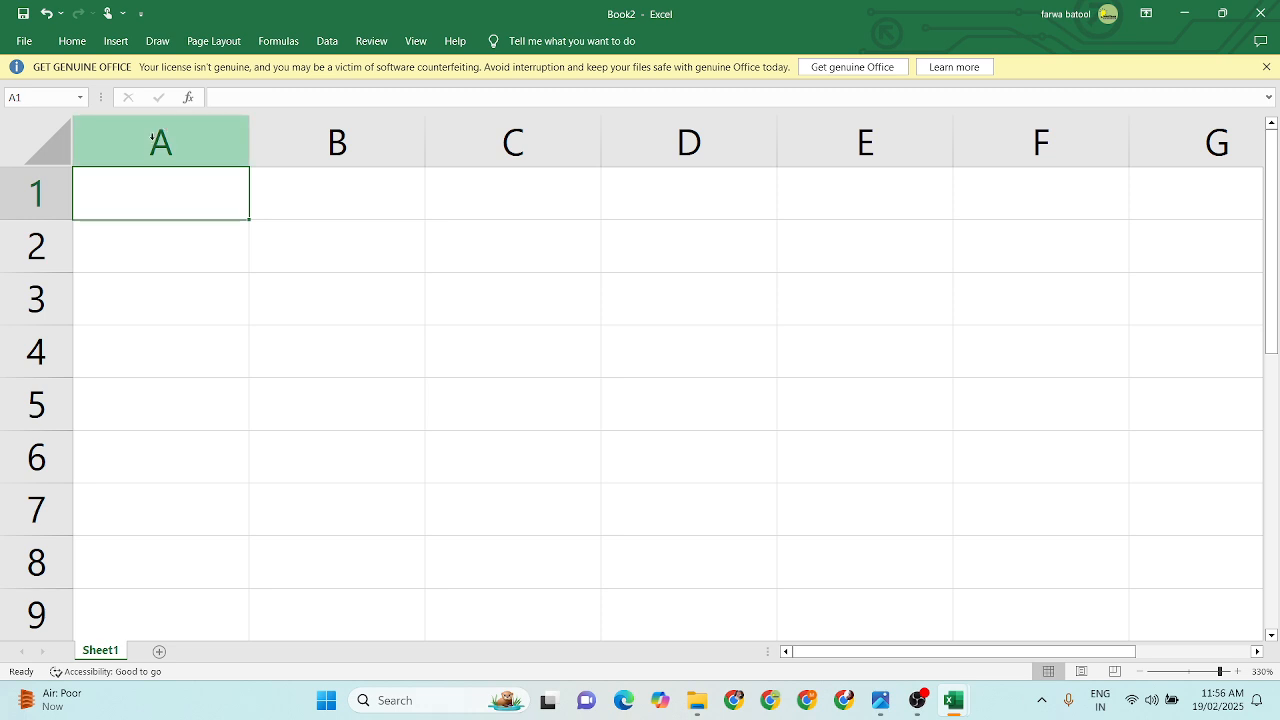
left_click(152, 139)
left_click(160, 185)
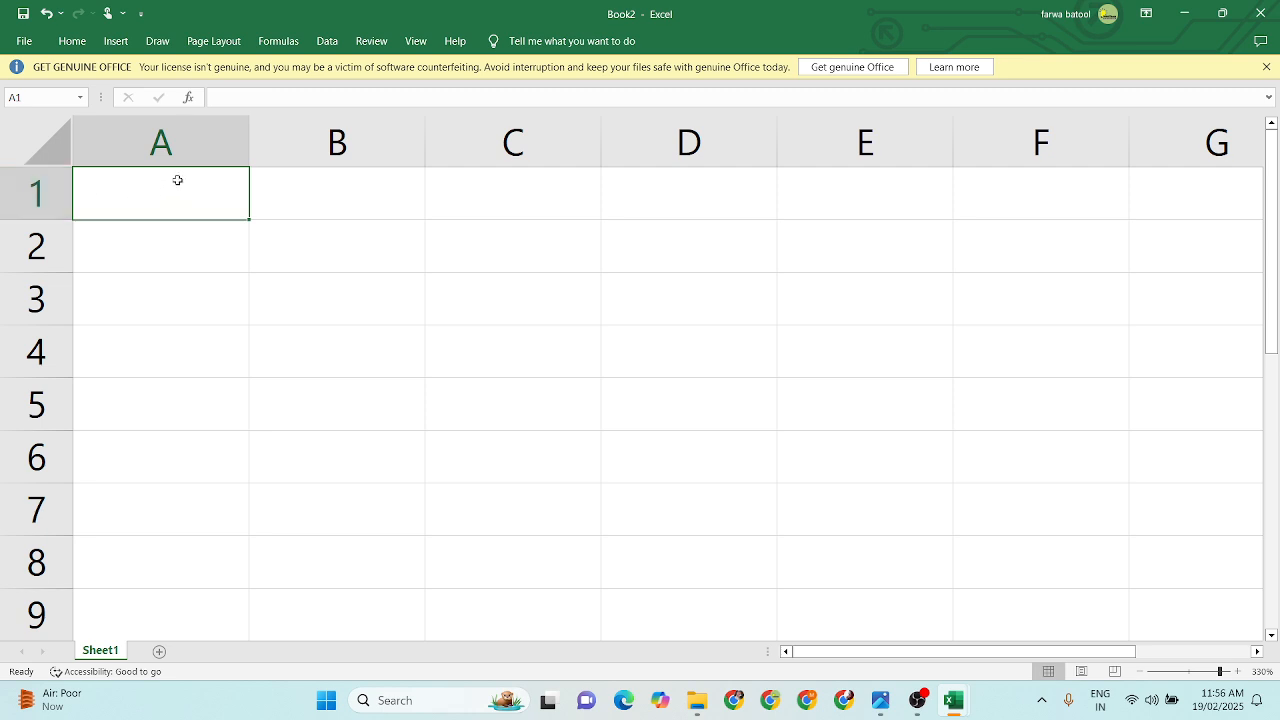
type("Event")
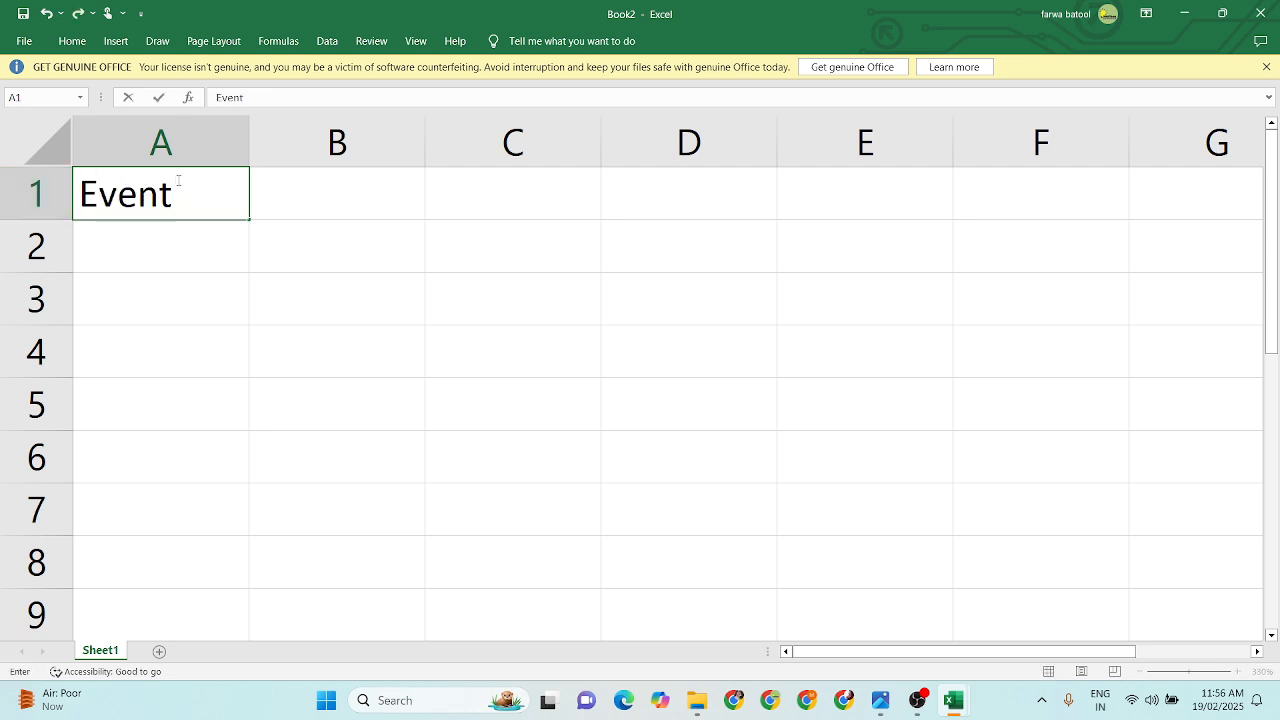
key("Return")
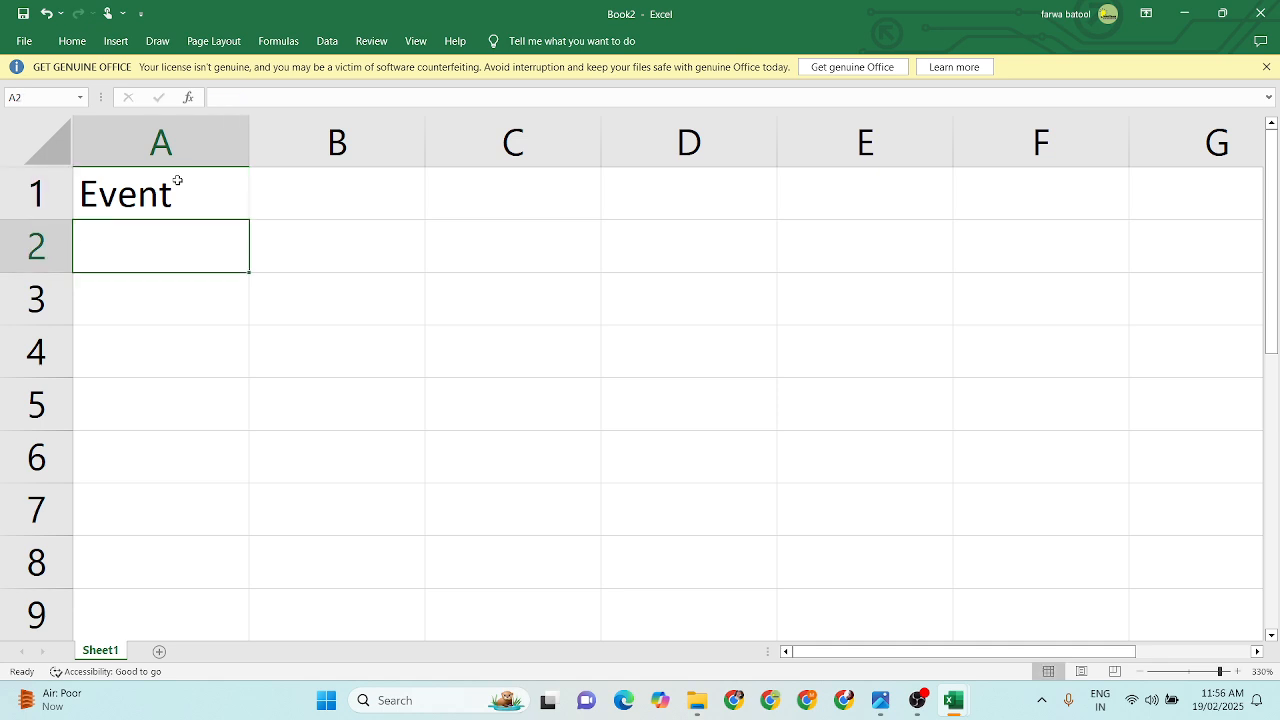
type("B")
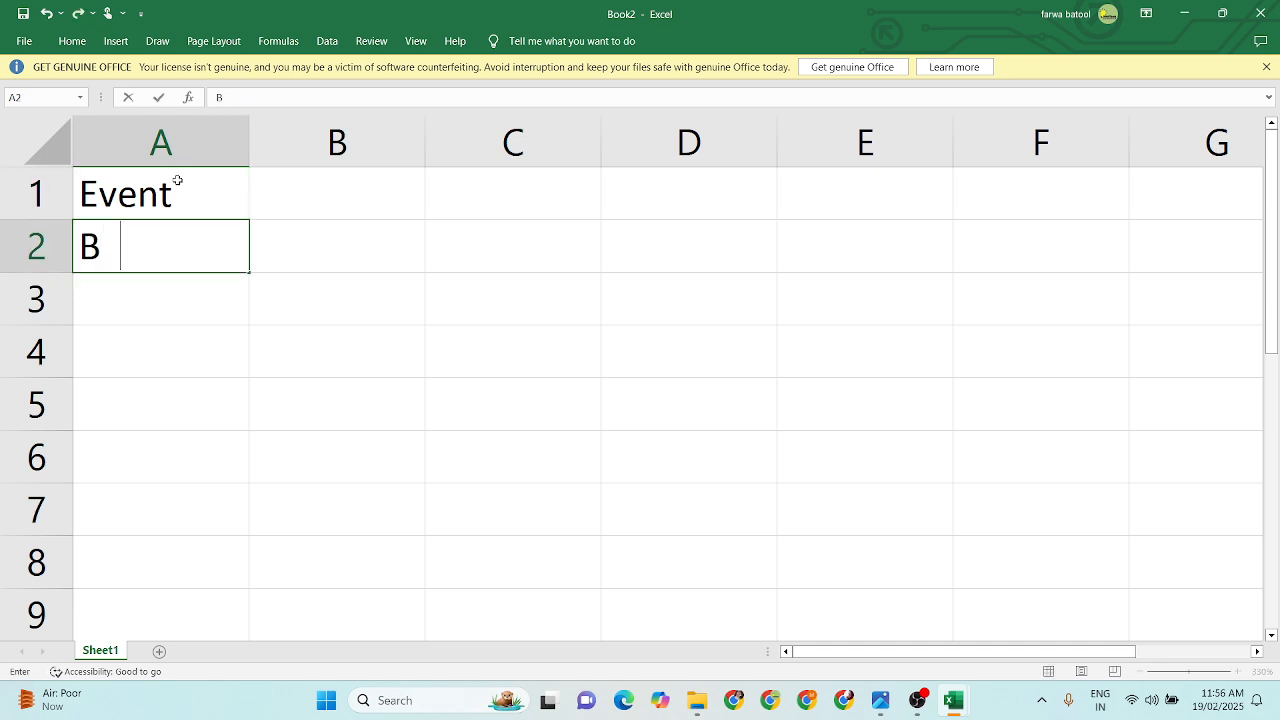
type("ake sale")
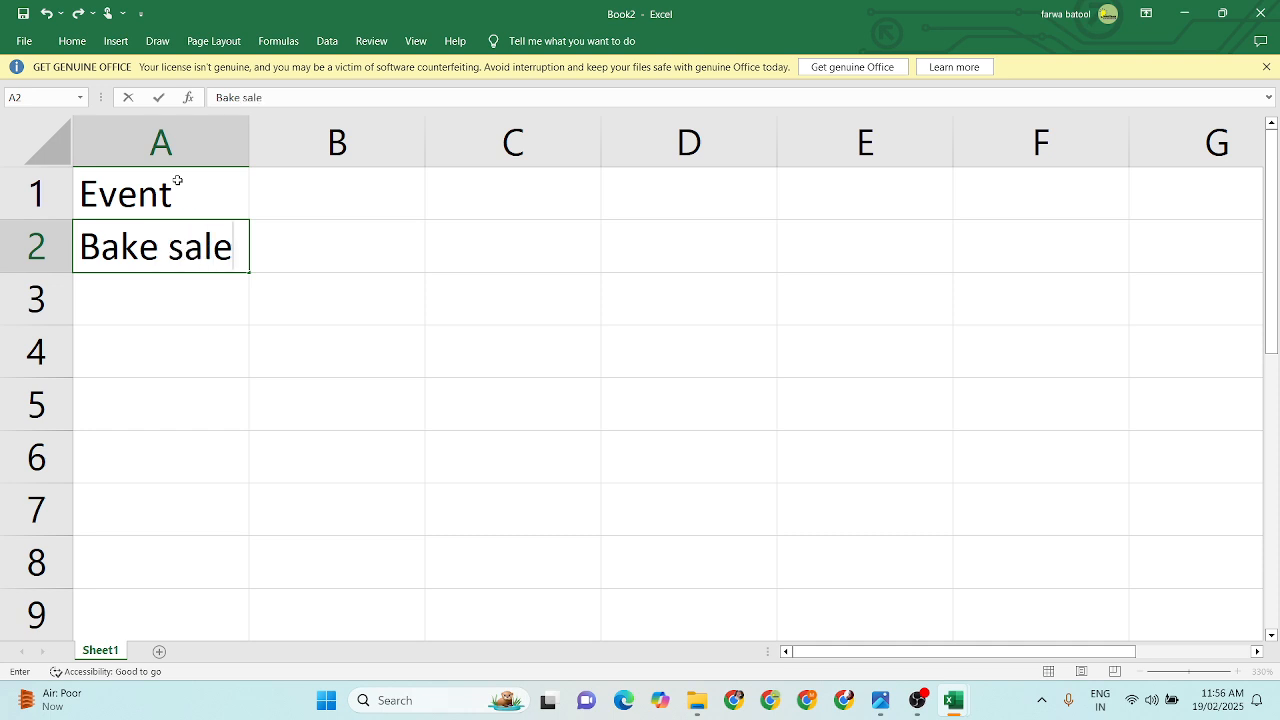
key("ctrl+Return")
key("Return")
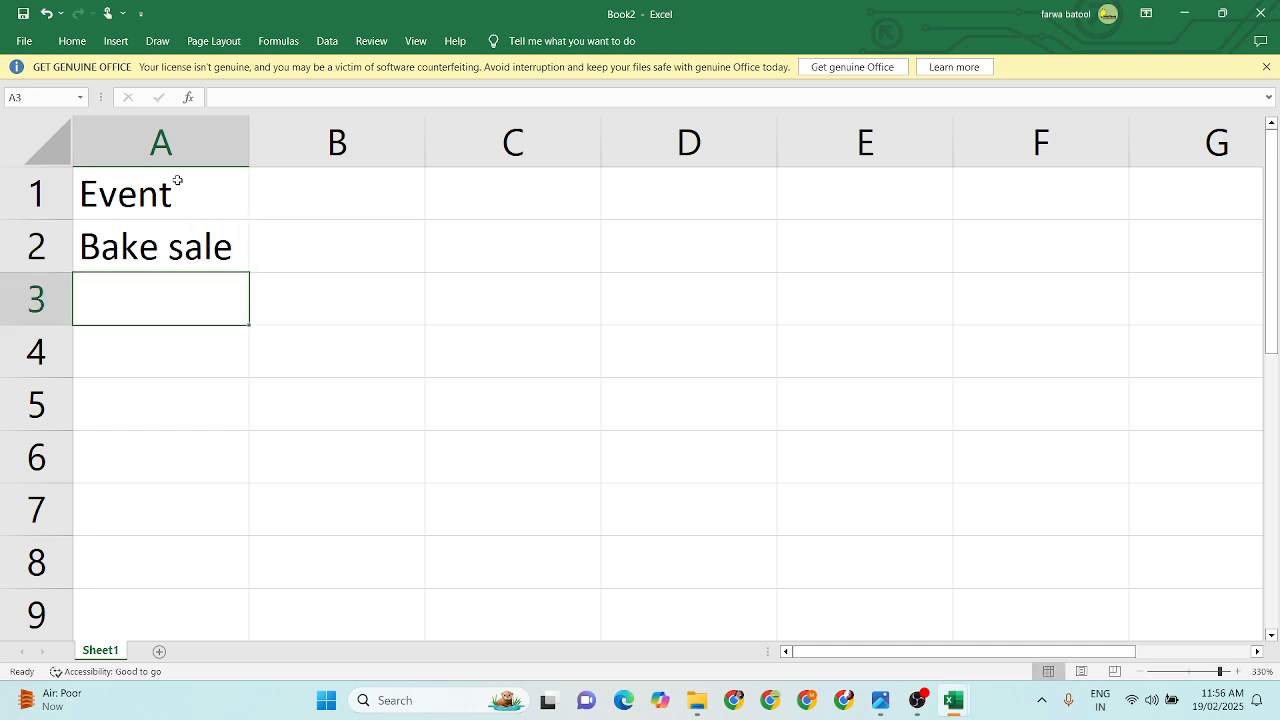
type("Dance ")
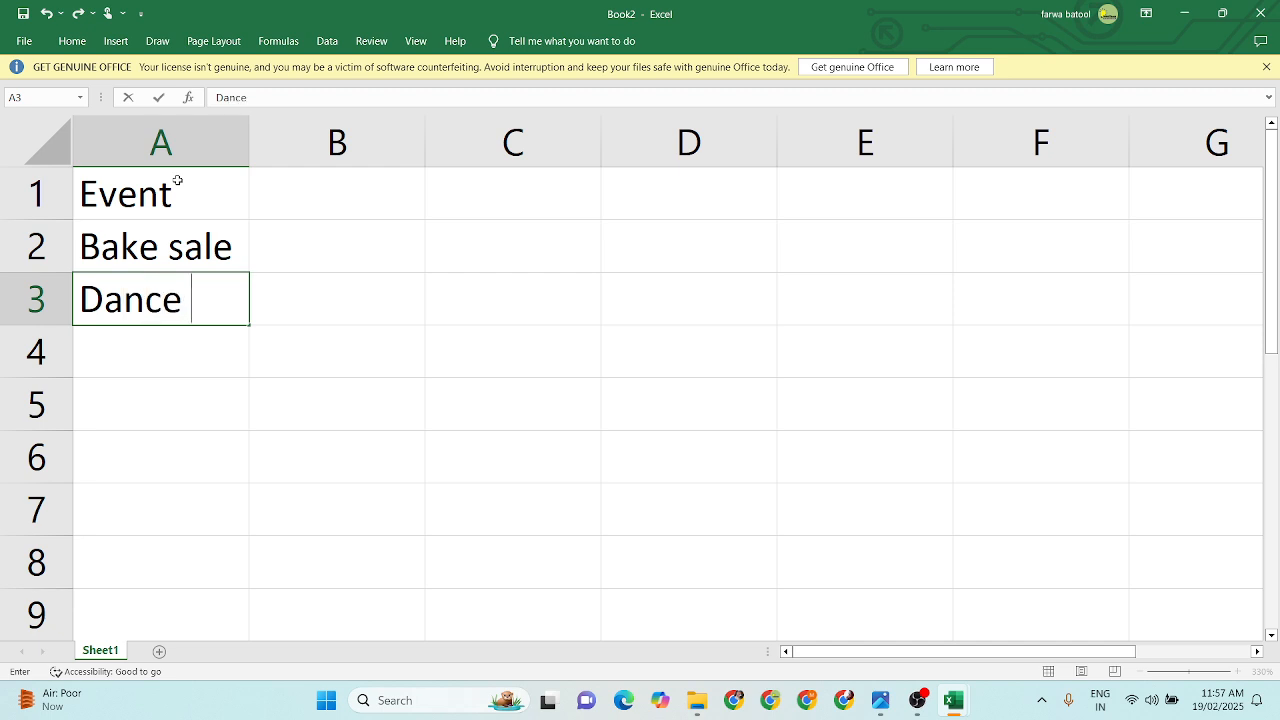
type("show")
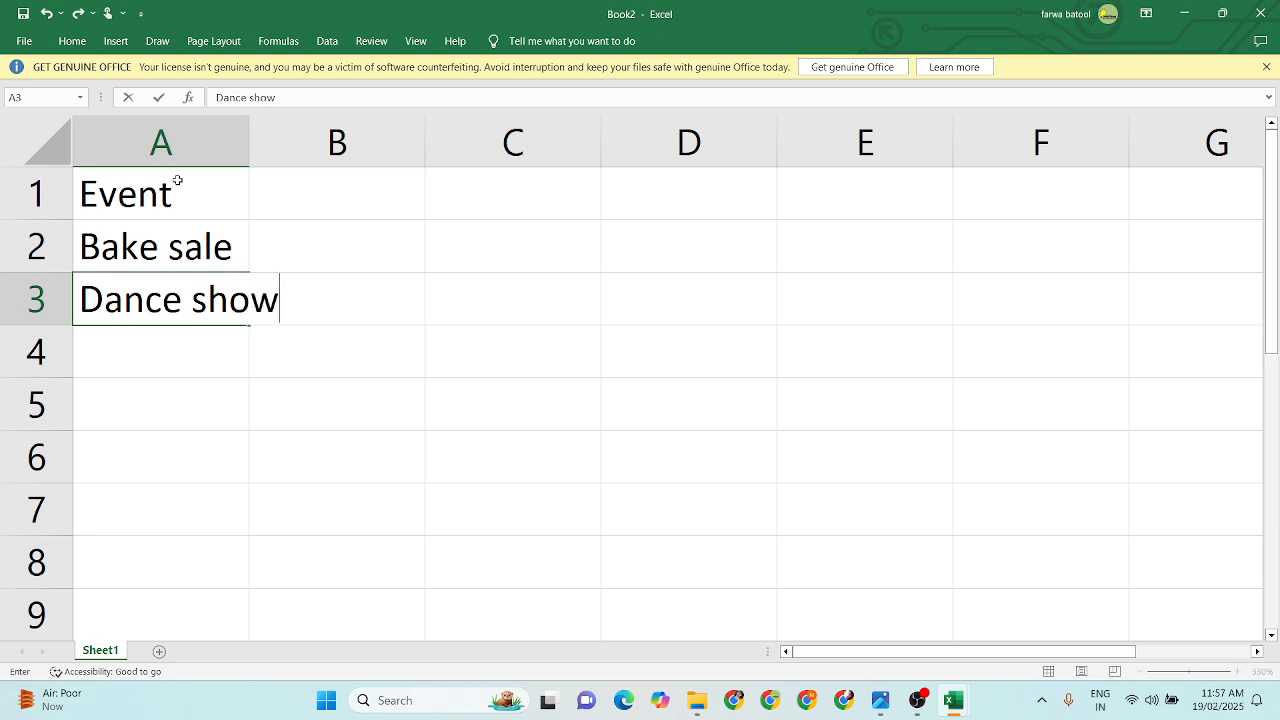
key("Return")
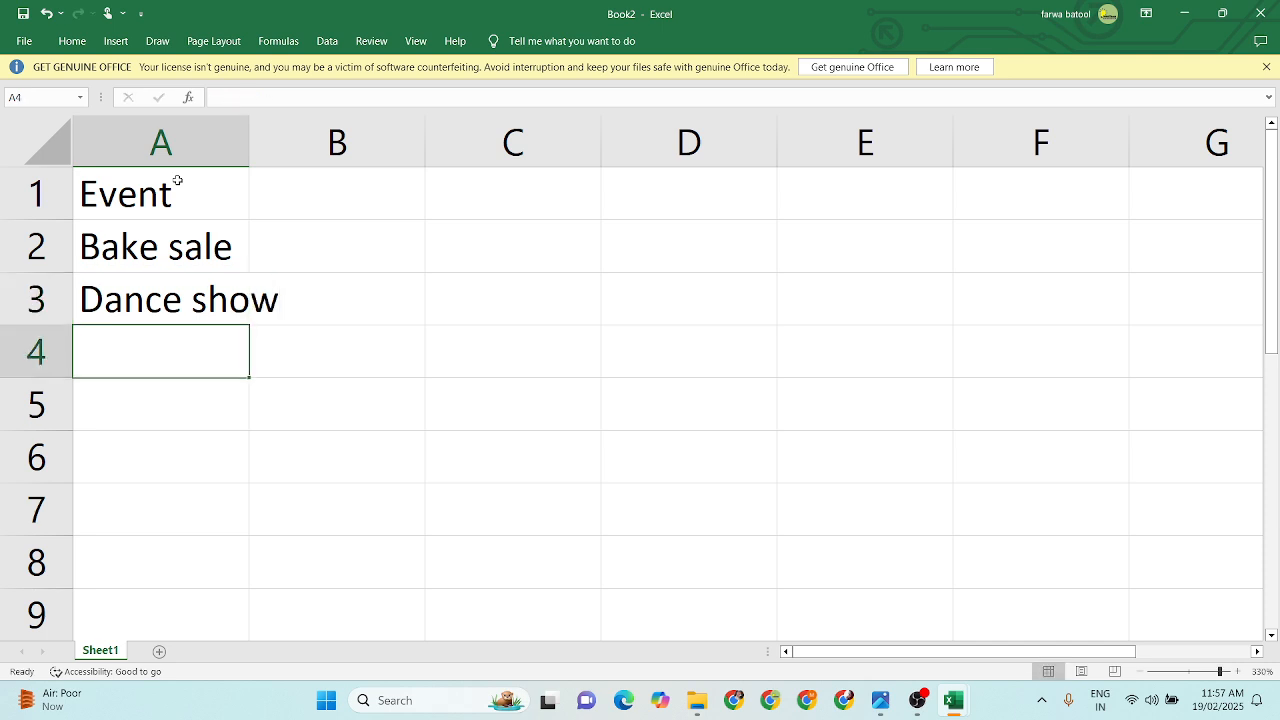
type("Race")
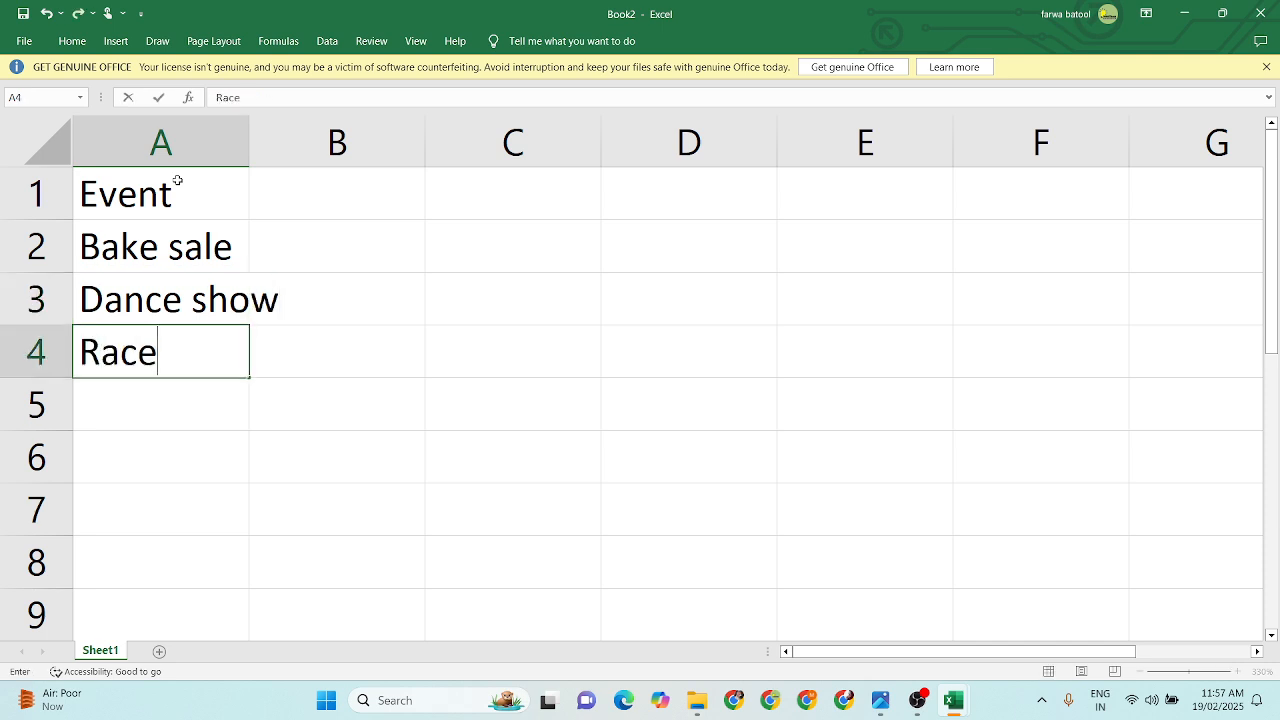
left_click(222, 300)
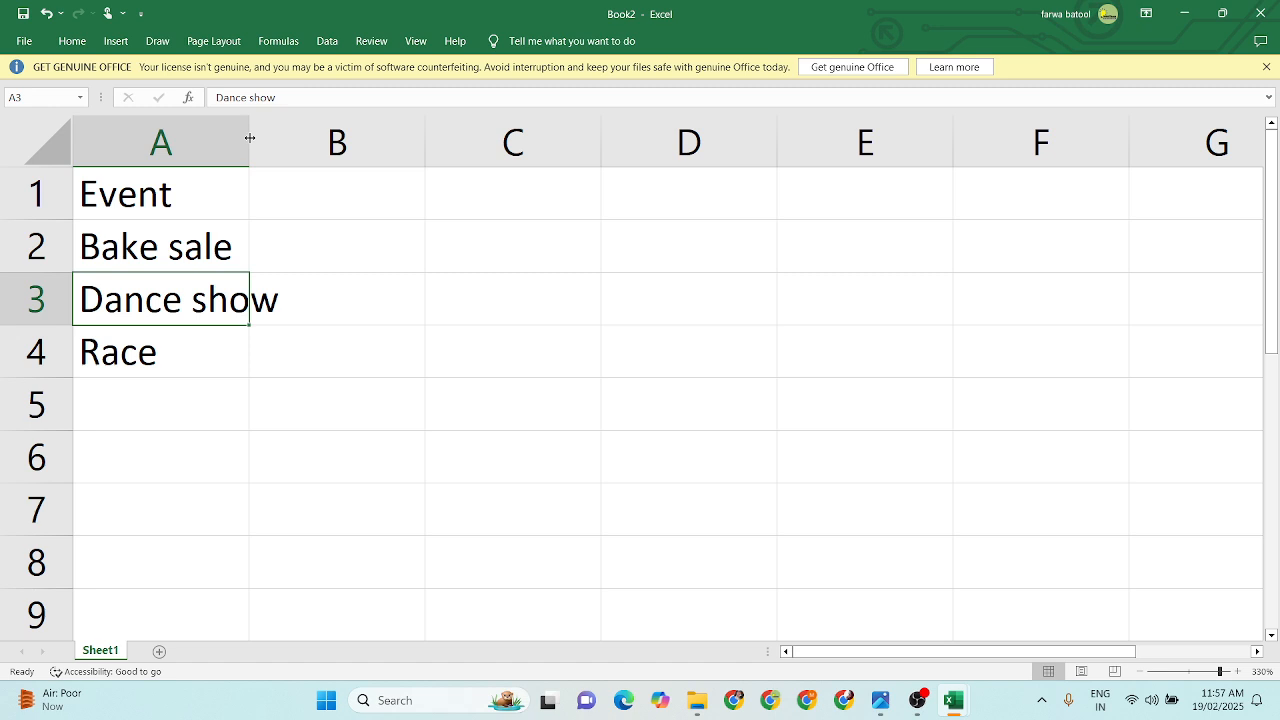
Widen column A so that Dance show fits inside its cell
left_click(202, 131)
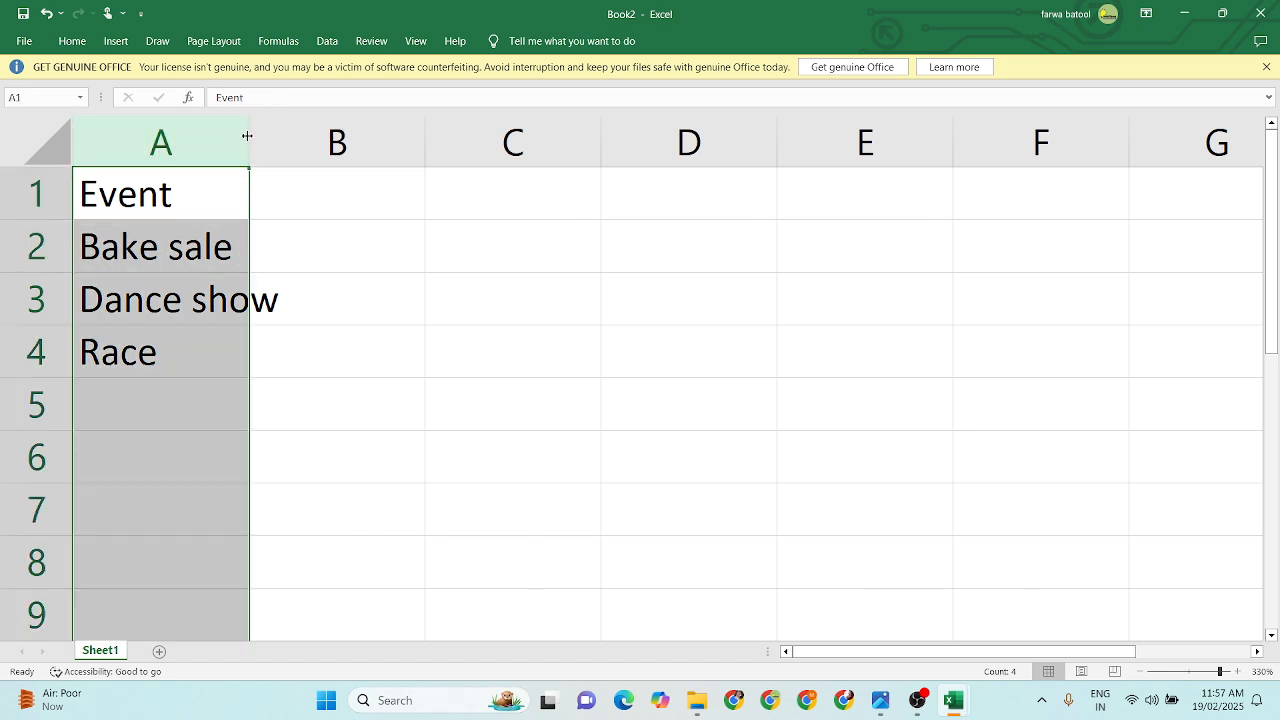
left_click_drag(250, 135, 327, 150)
left_click(243, 360)
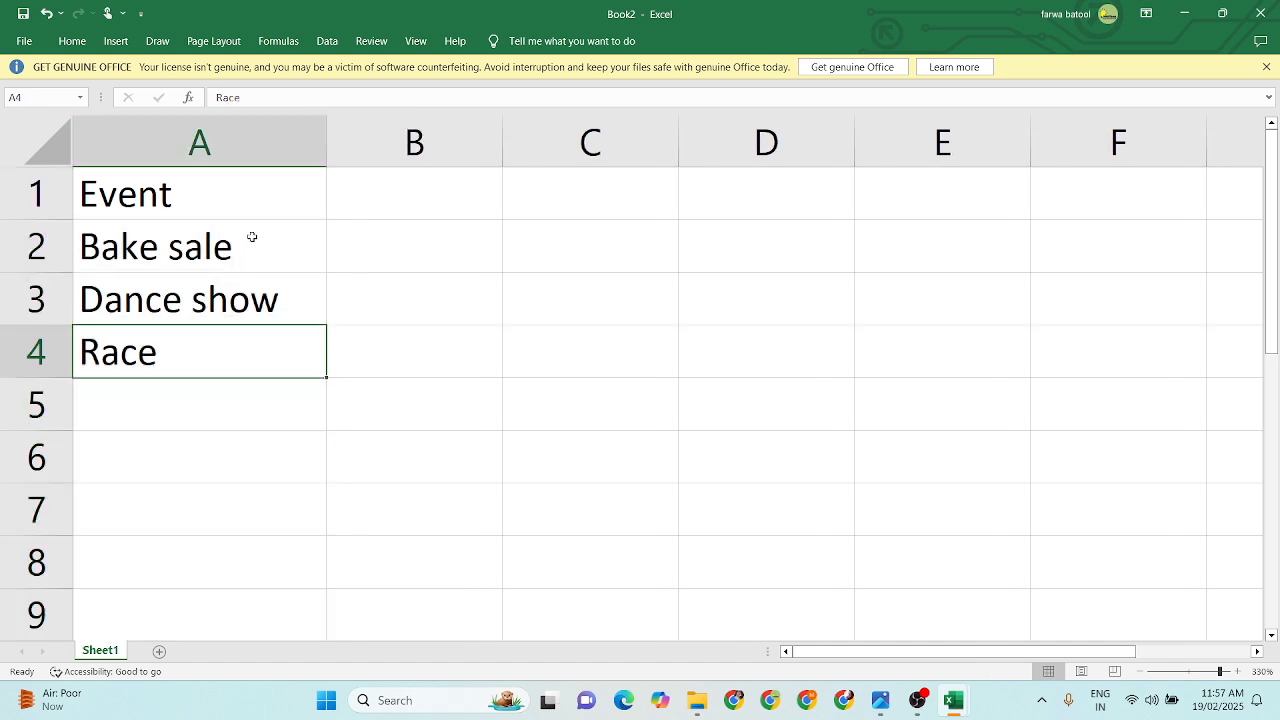
left_click_drag(262, 198, 251, 357)
left_click(285, 305)
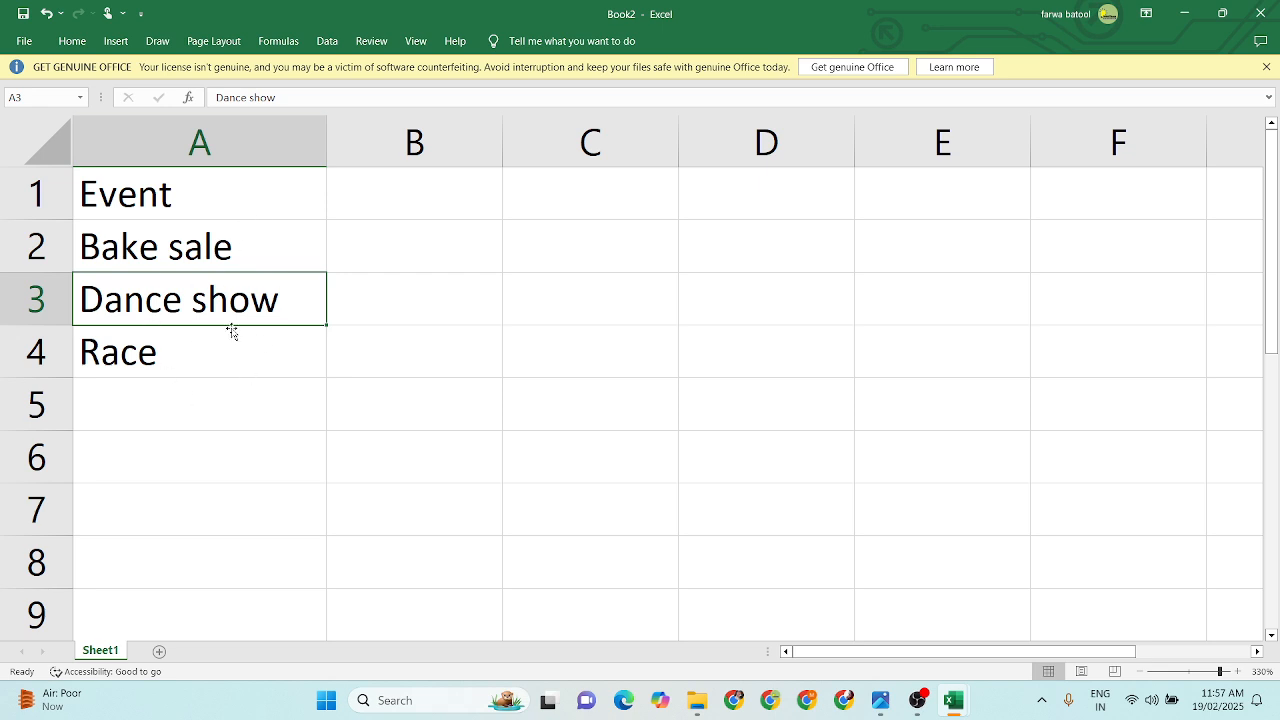
Narrow column A until Dance show spills over its edge, and widen it again to fit the text
left_click(266, 146)
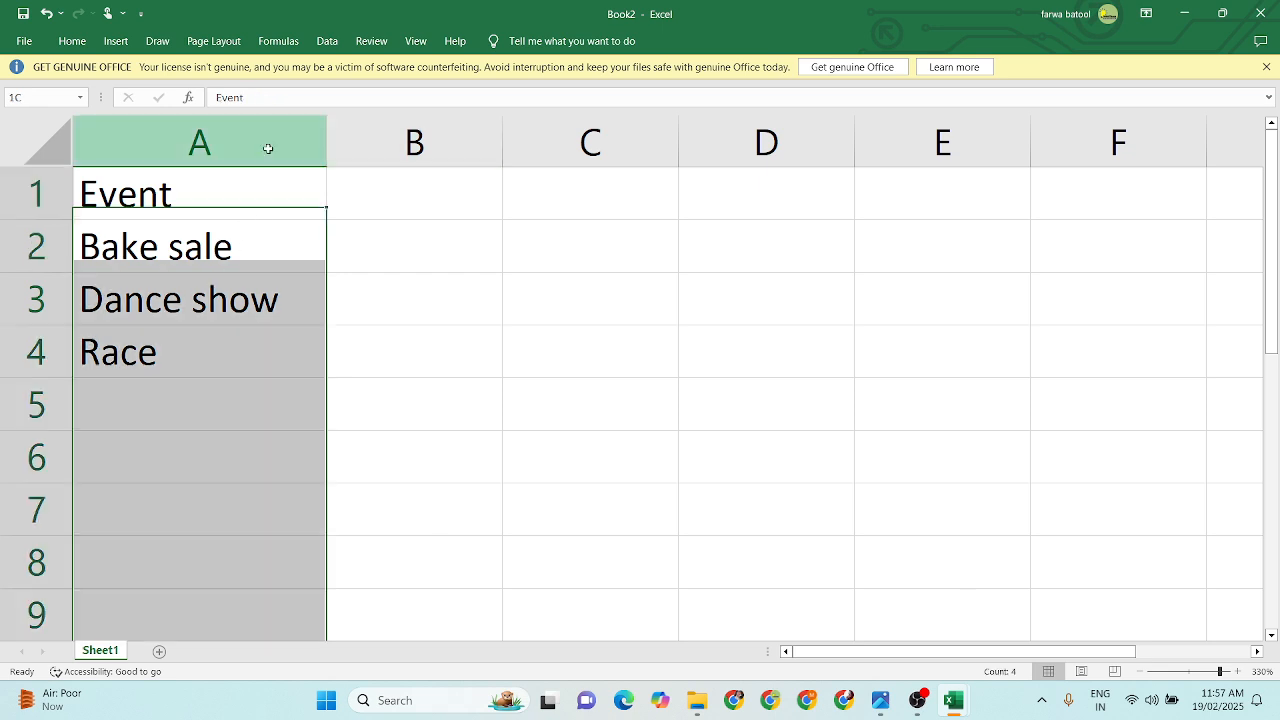
left_click(272, 235)
left_click_drag(326, 141, 255, 145)
left_click(237, 417)
left_click(212, 296)
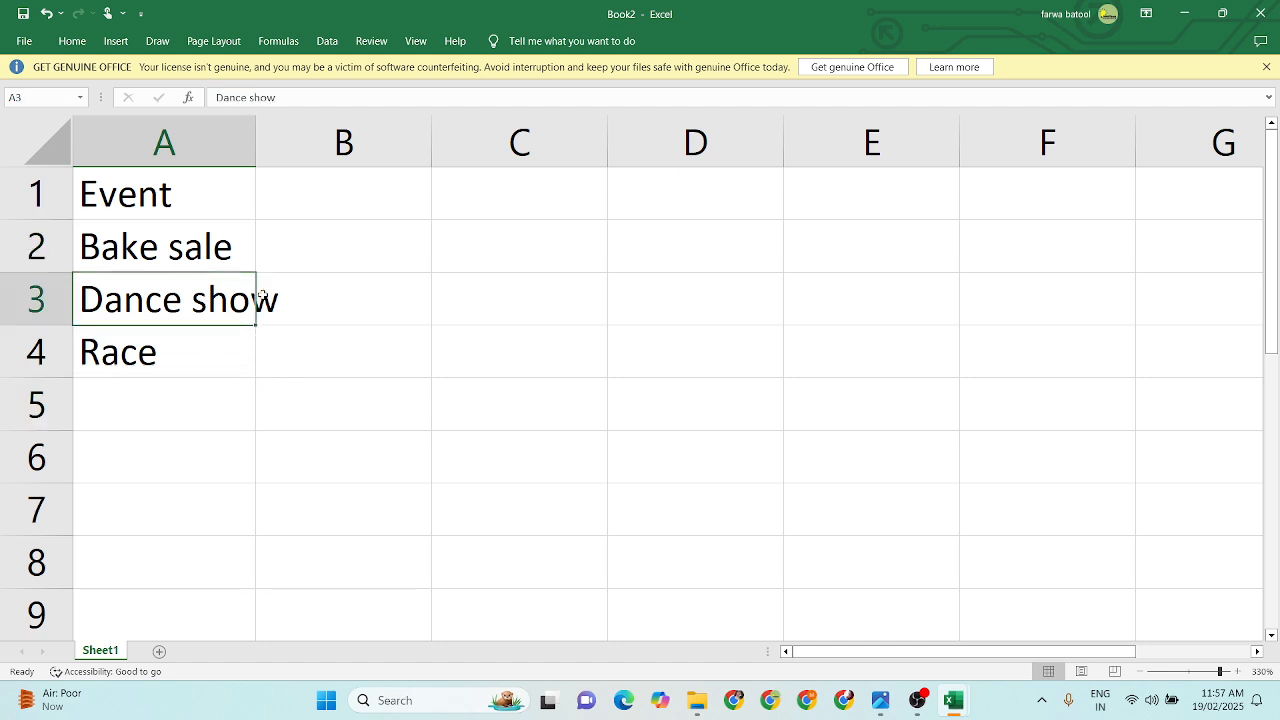
left_click_drag(256, 131, 326, 131)
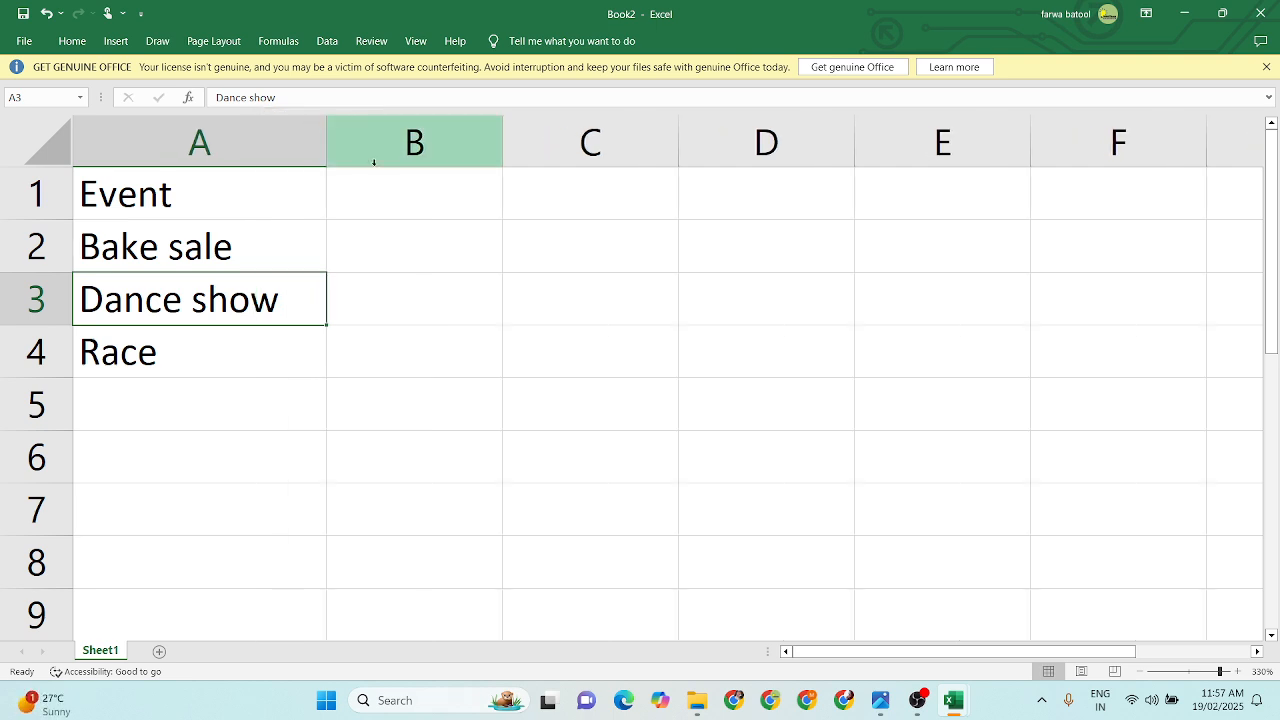
Enter the heading Amount in B1 and the values 534, 346 and 287 in B2 to B4
left_click(425, 204)
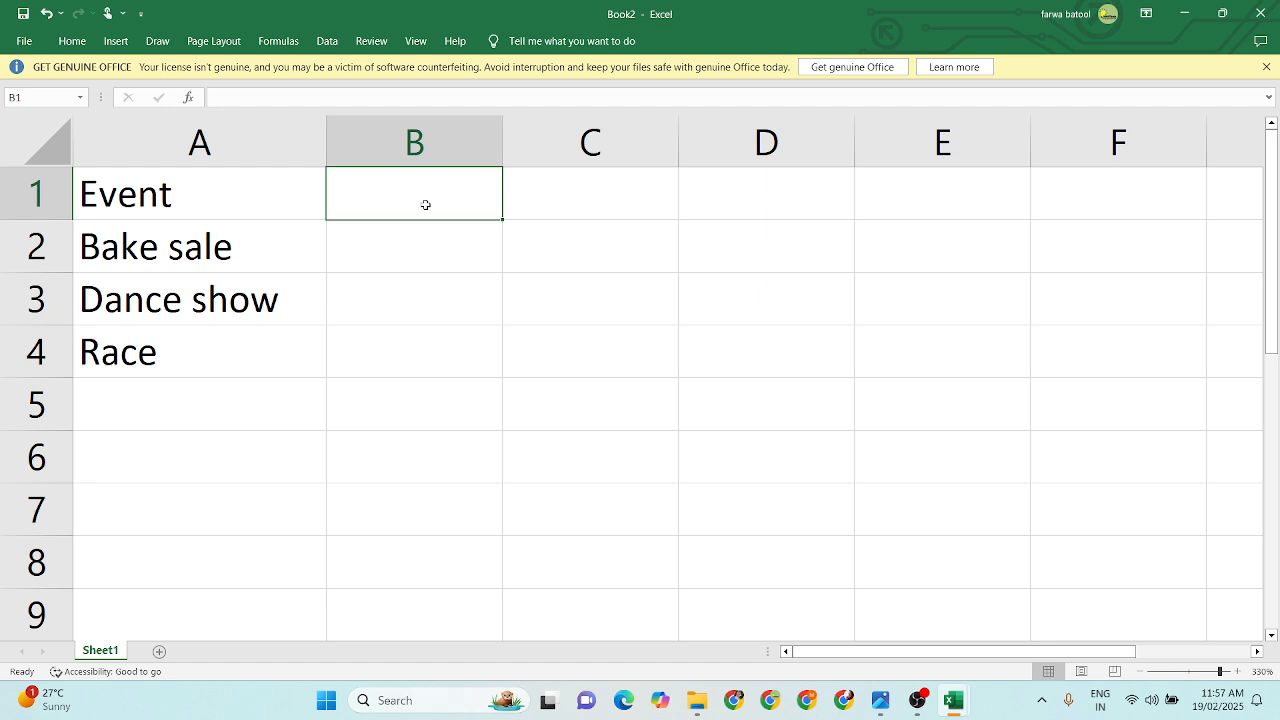
type("Amount")
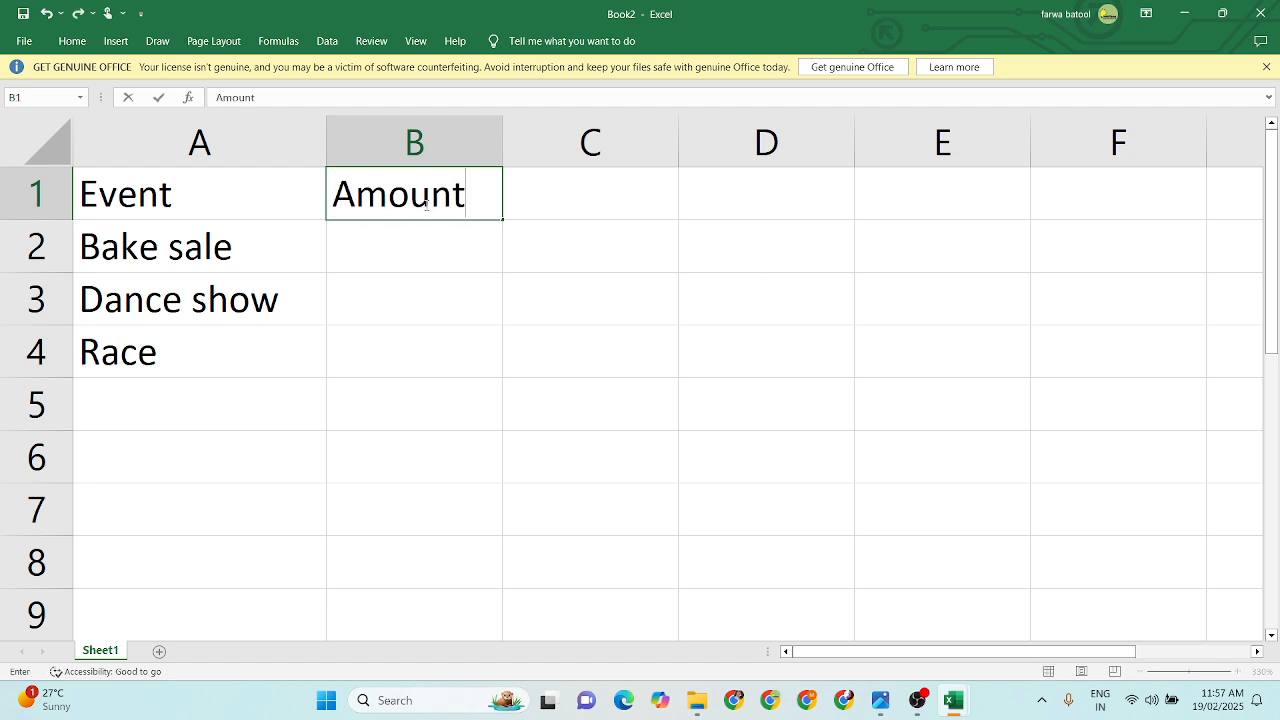
key("Return")
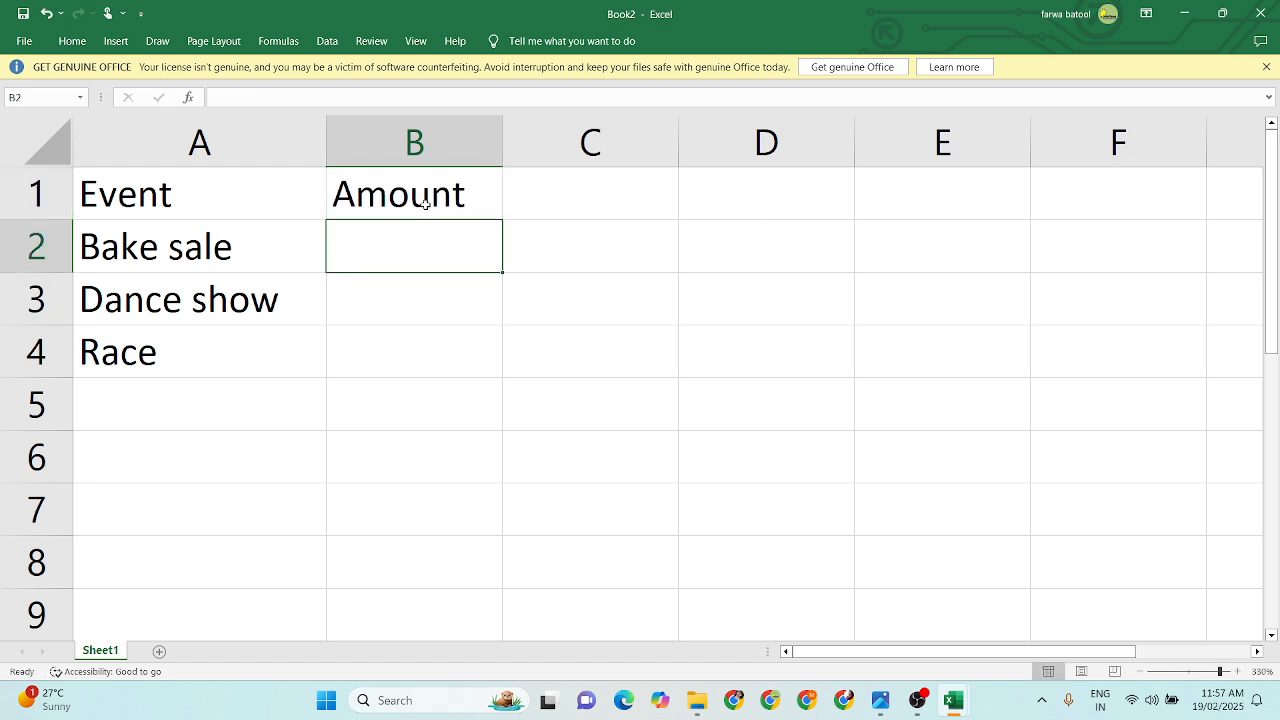
type("534")
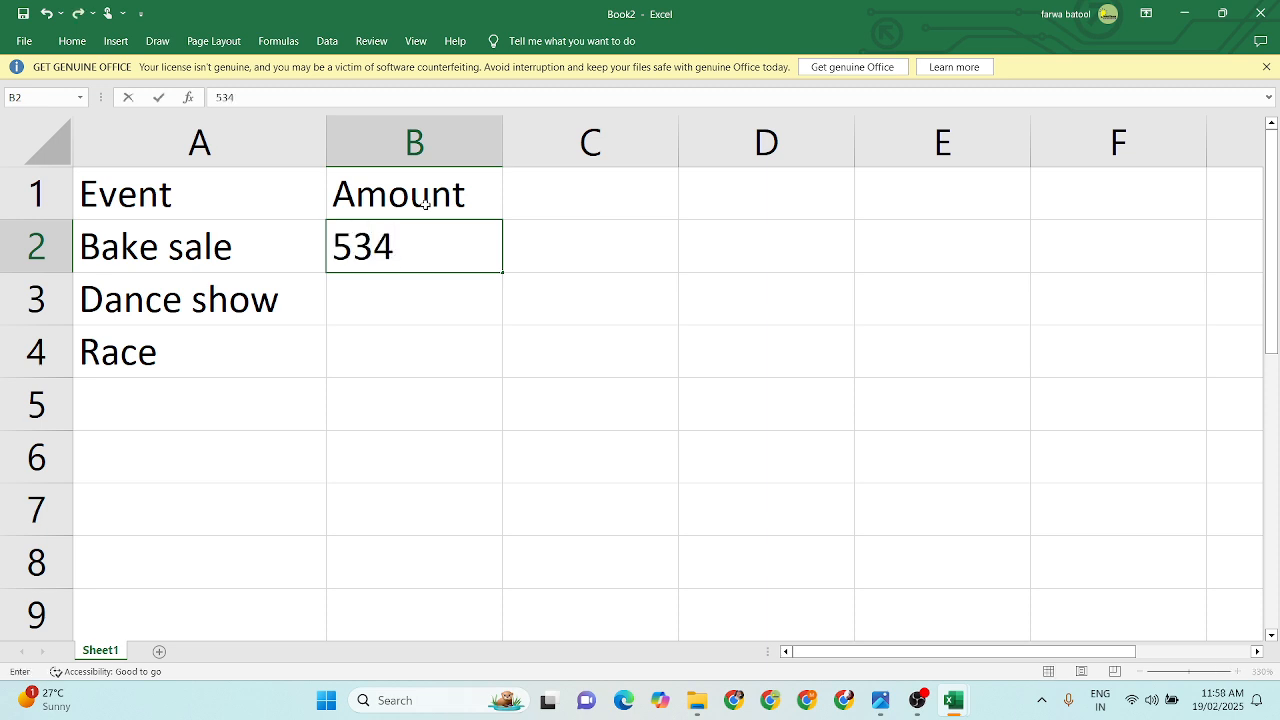
key("Return")
type("346")
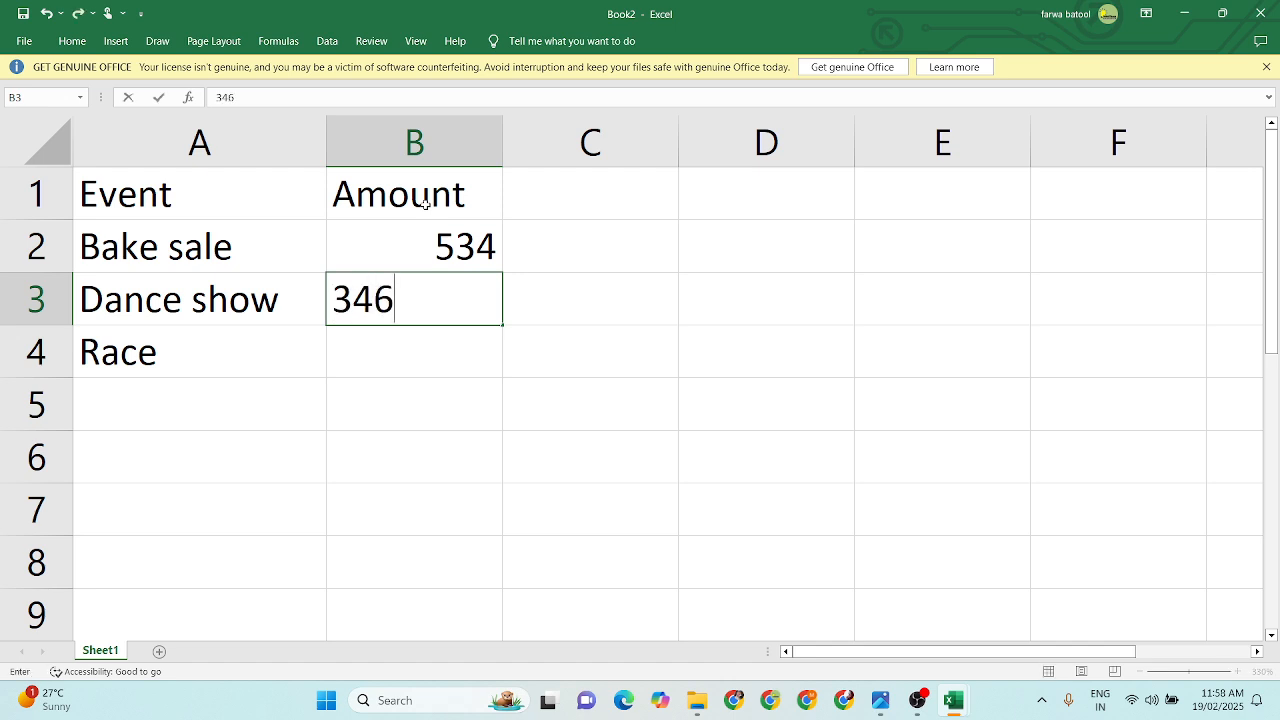
key("Return")
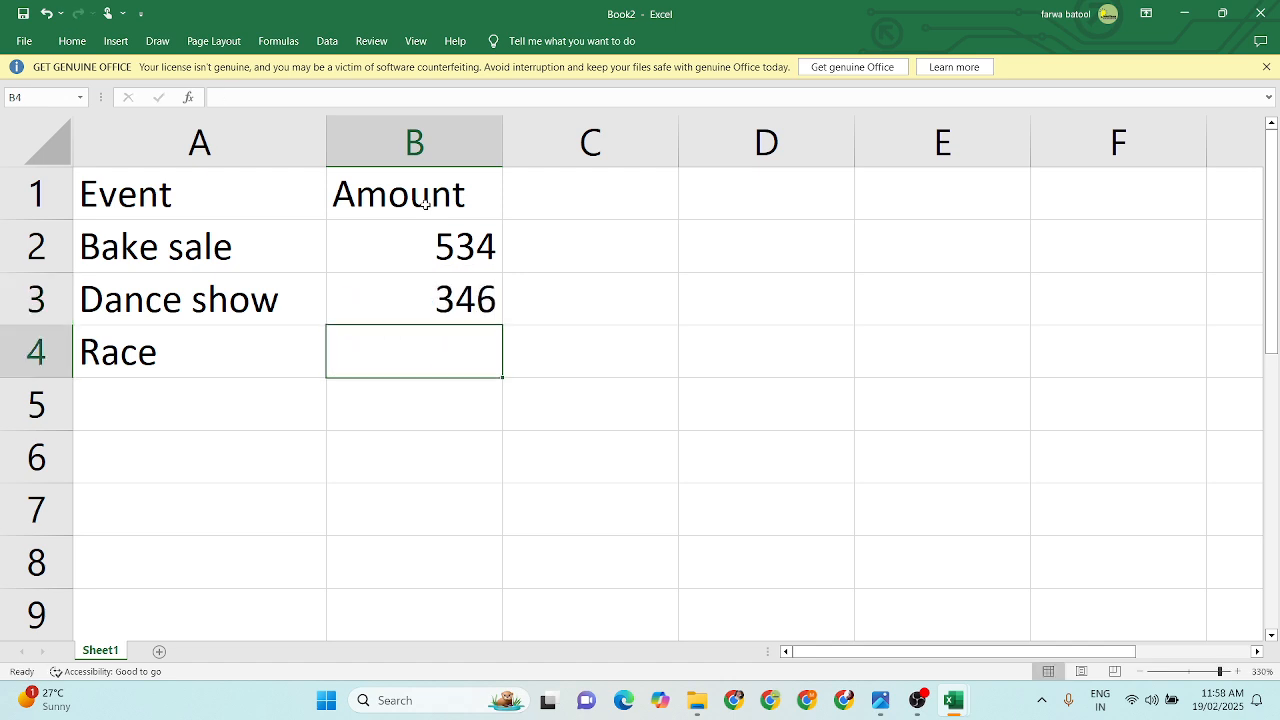
type("287")
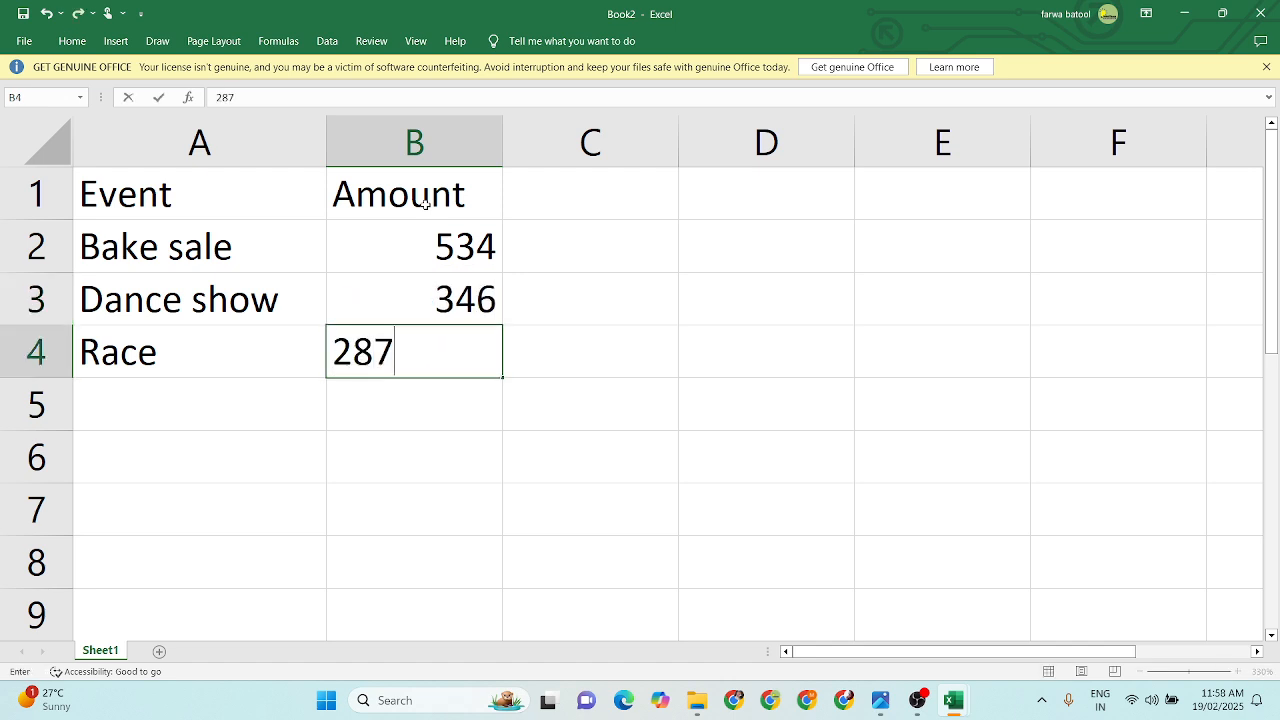
key("Tab")
left_click(611, 194)
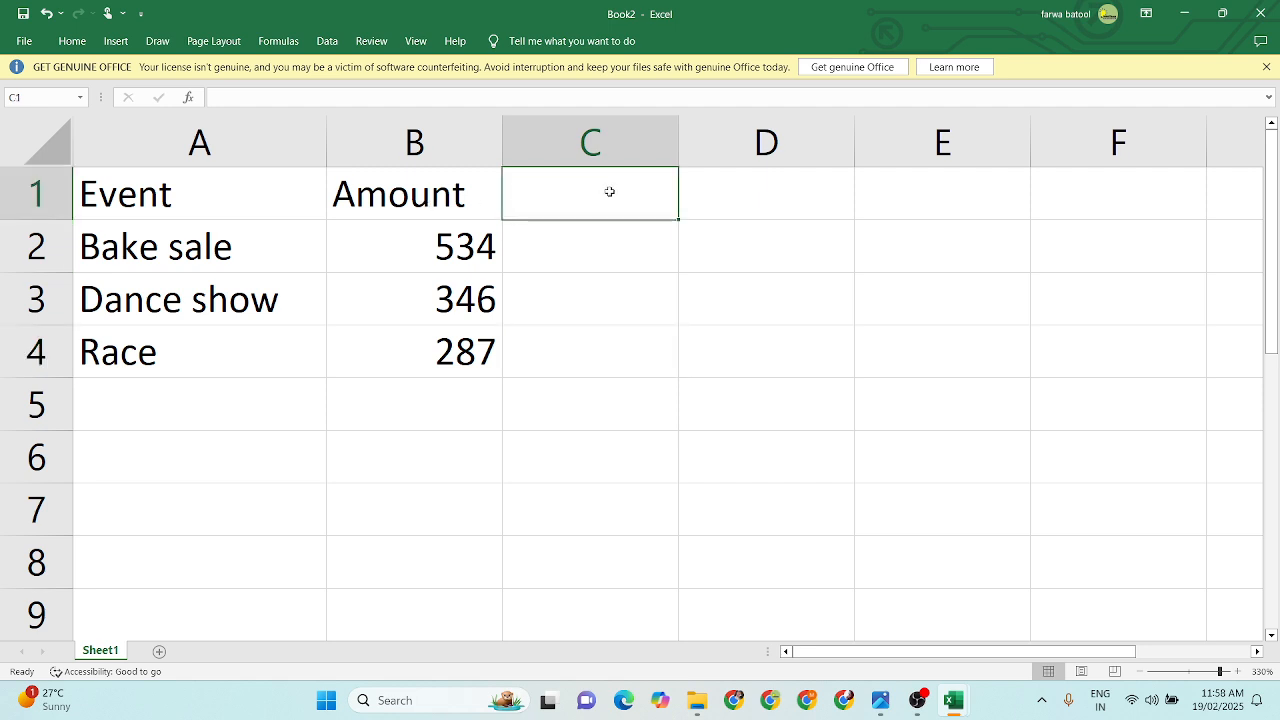
Widen column B and enter the heading Date in C1
left_click(505, 262)
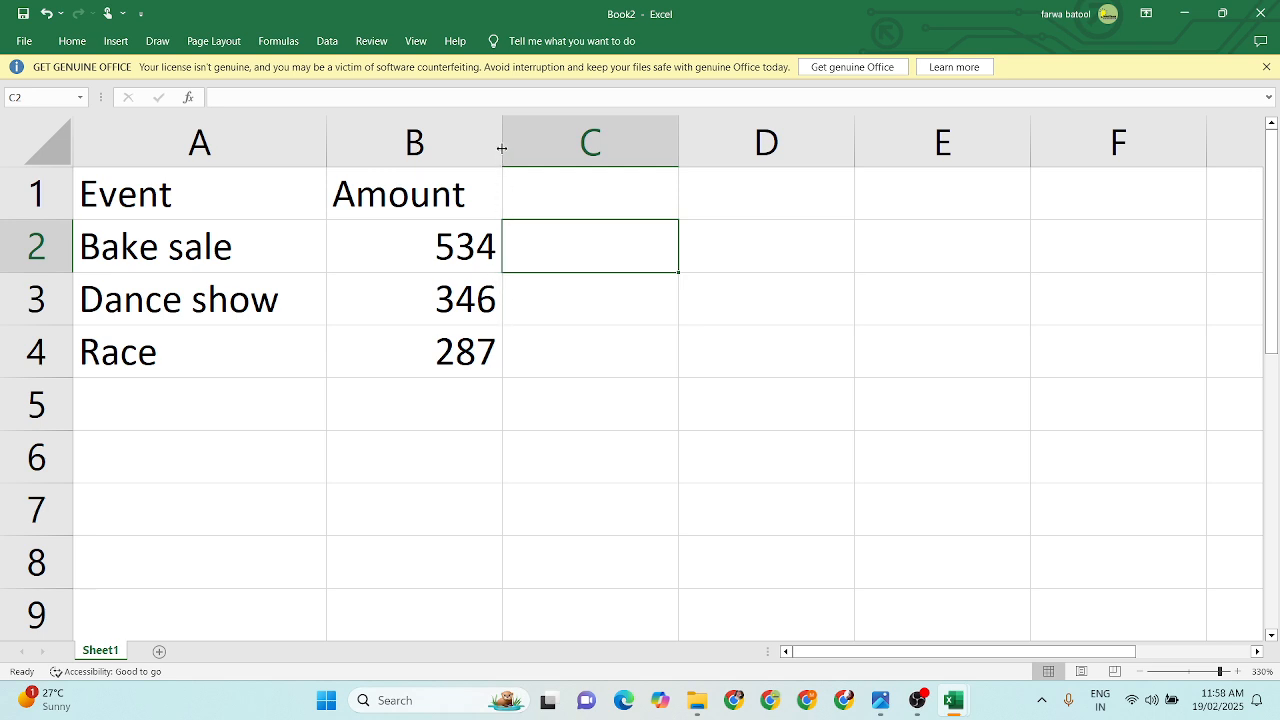
left_click_drag(502, 148, 568, 146)
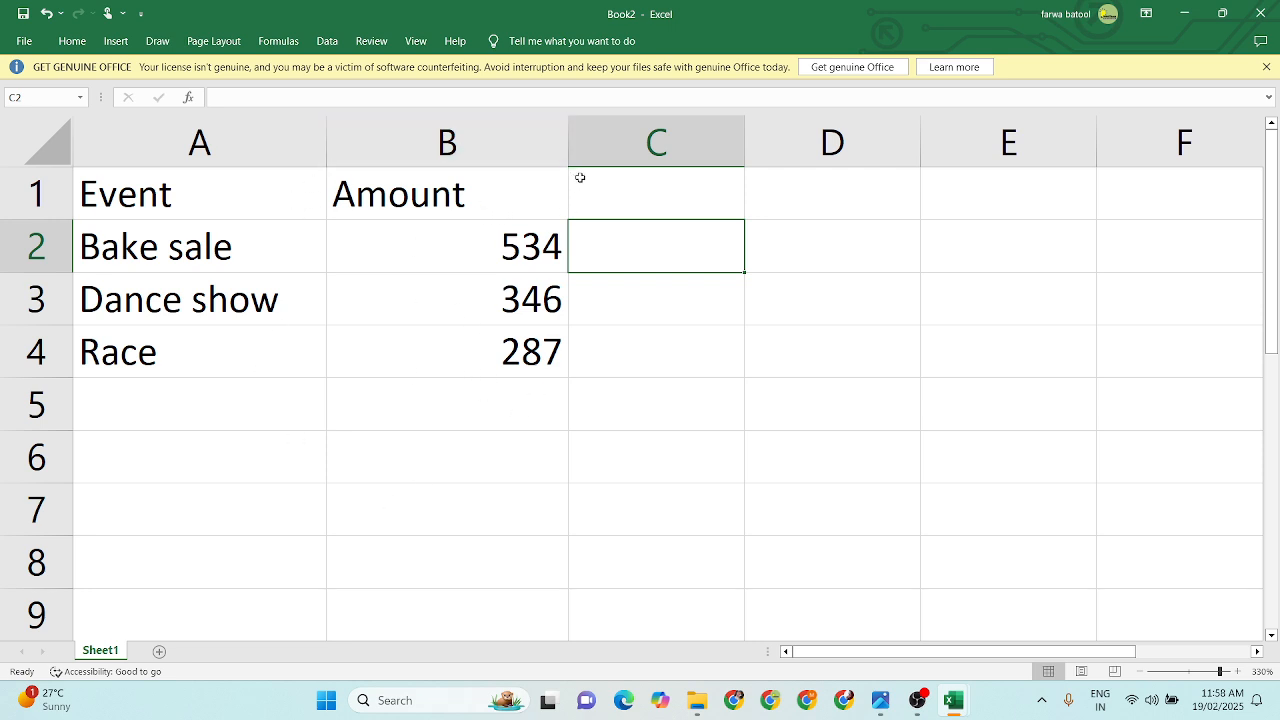
left_click(617, 188)
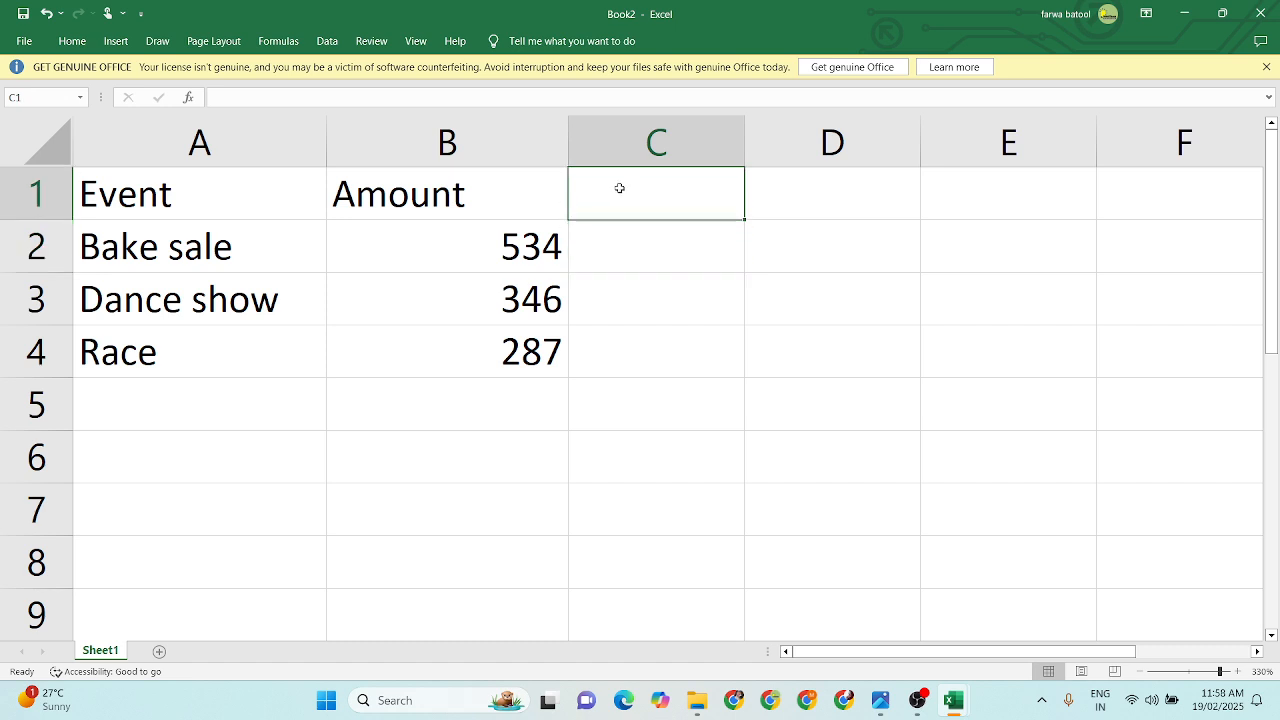
type("Date")
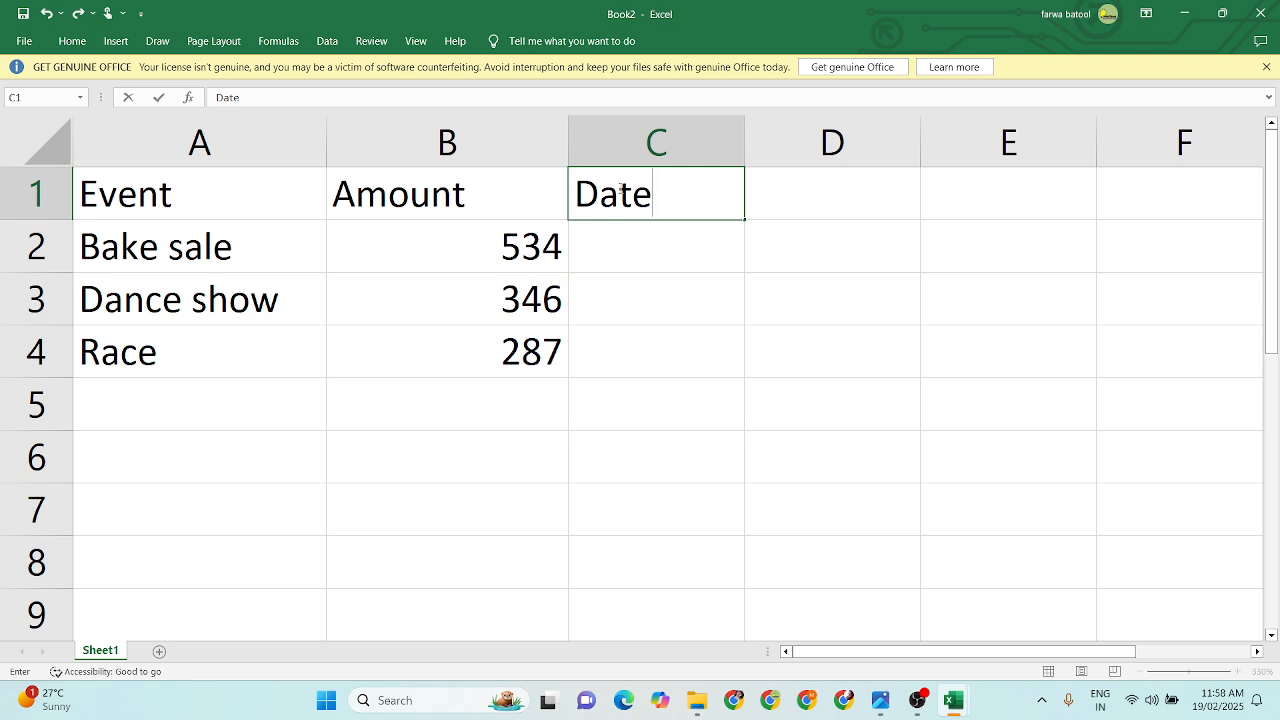
Enter the dates 12/04/2022 in C2 and 19/10/2022 in C3
left_click(724, 252)
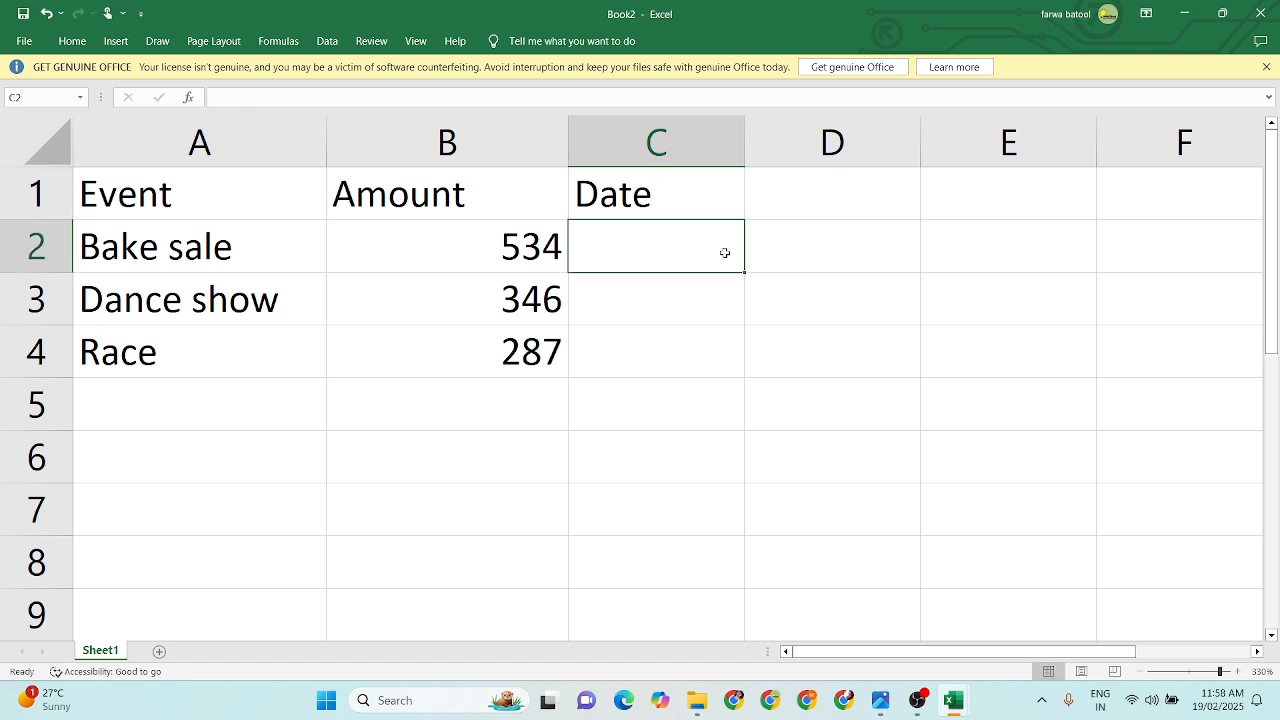
type("12")
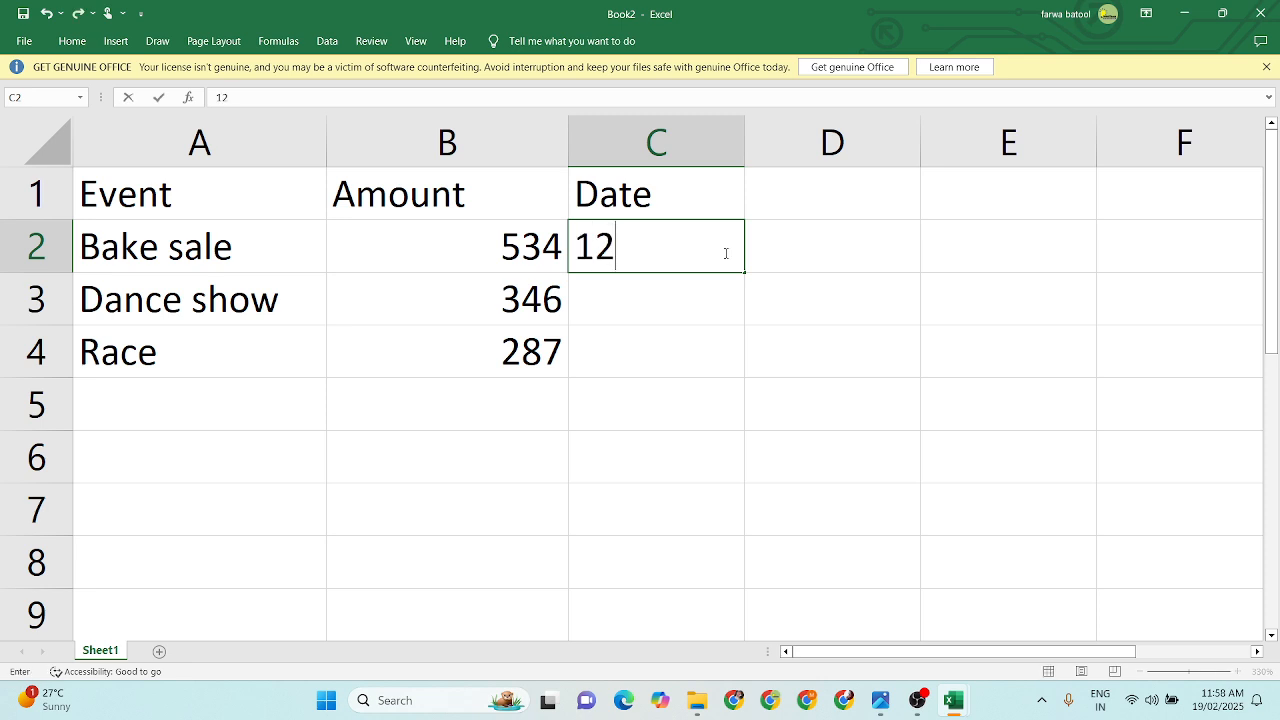
type("/04")
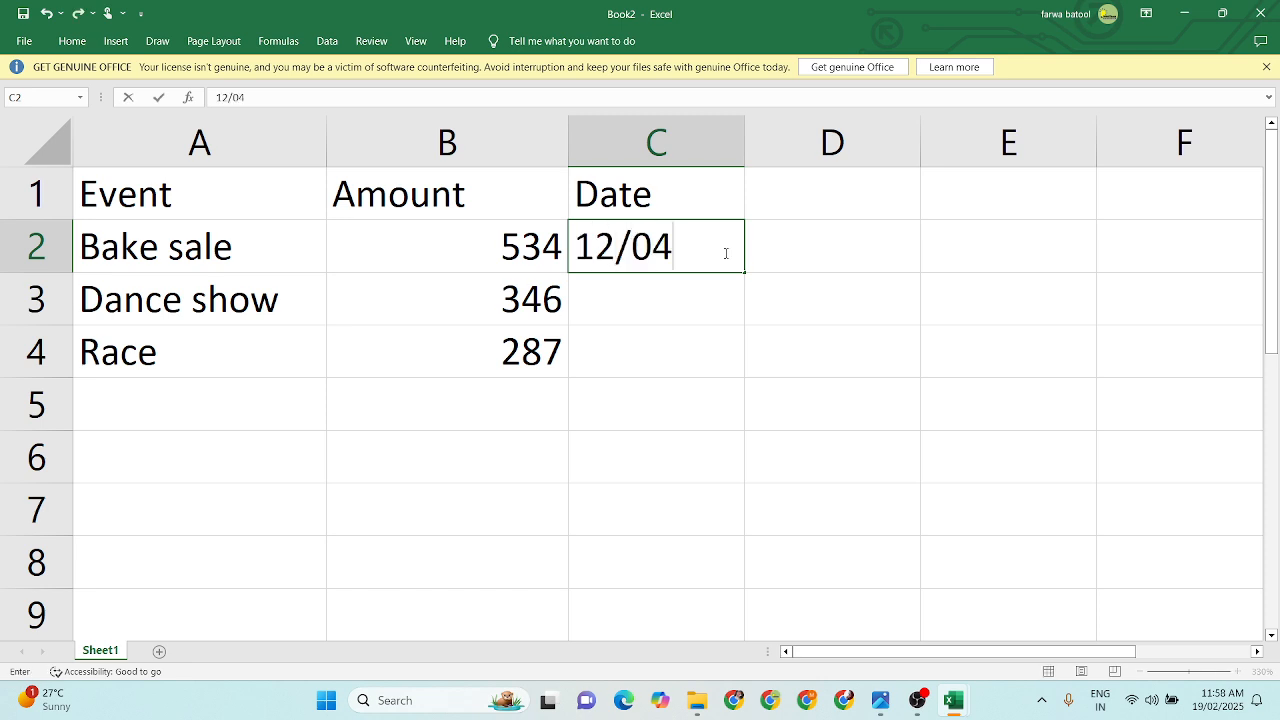
type("/2022")
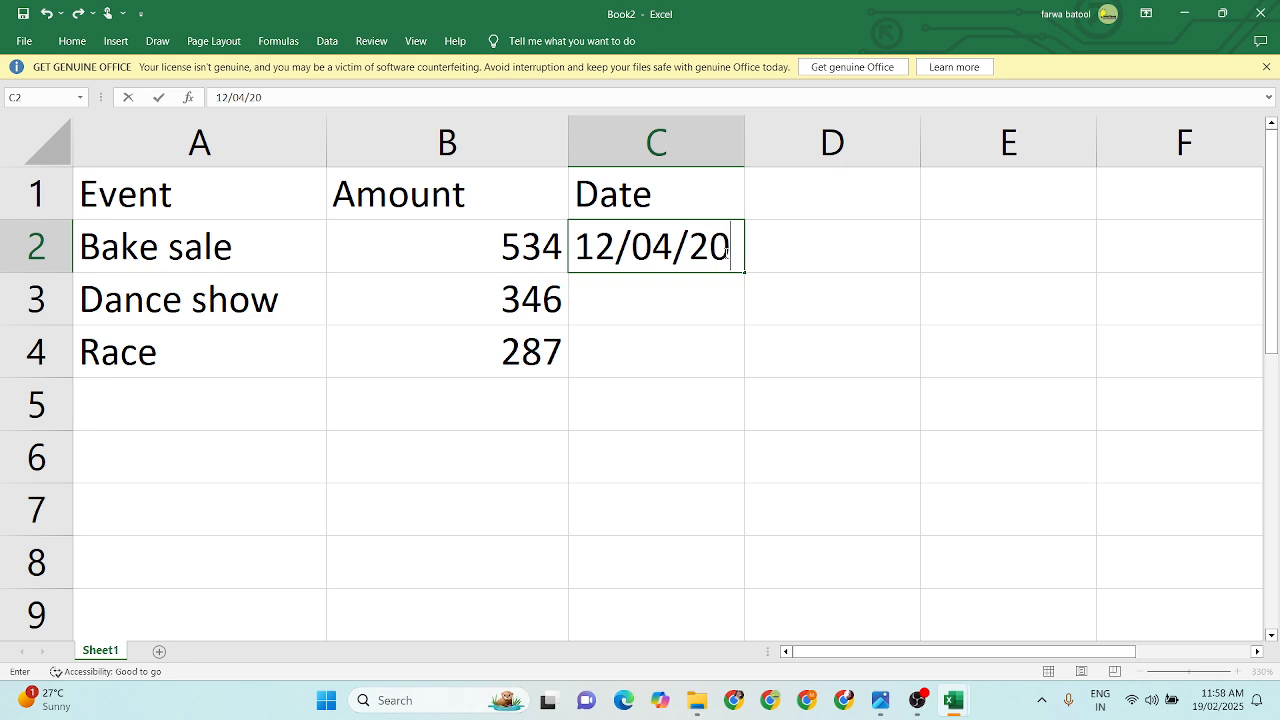
left_click(615, 301)
type("1")
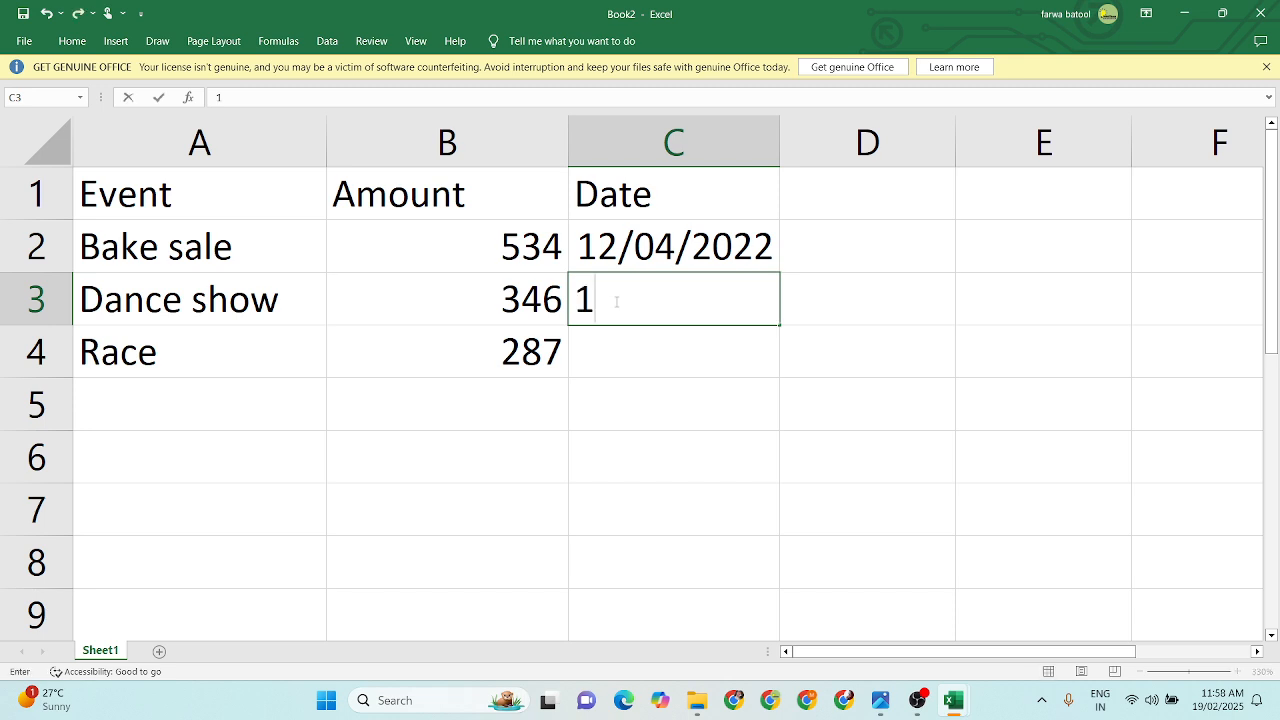
type("9/1")
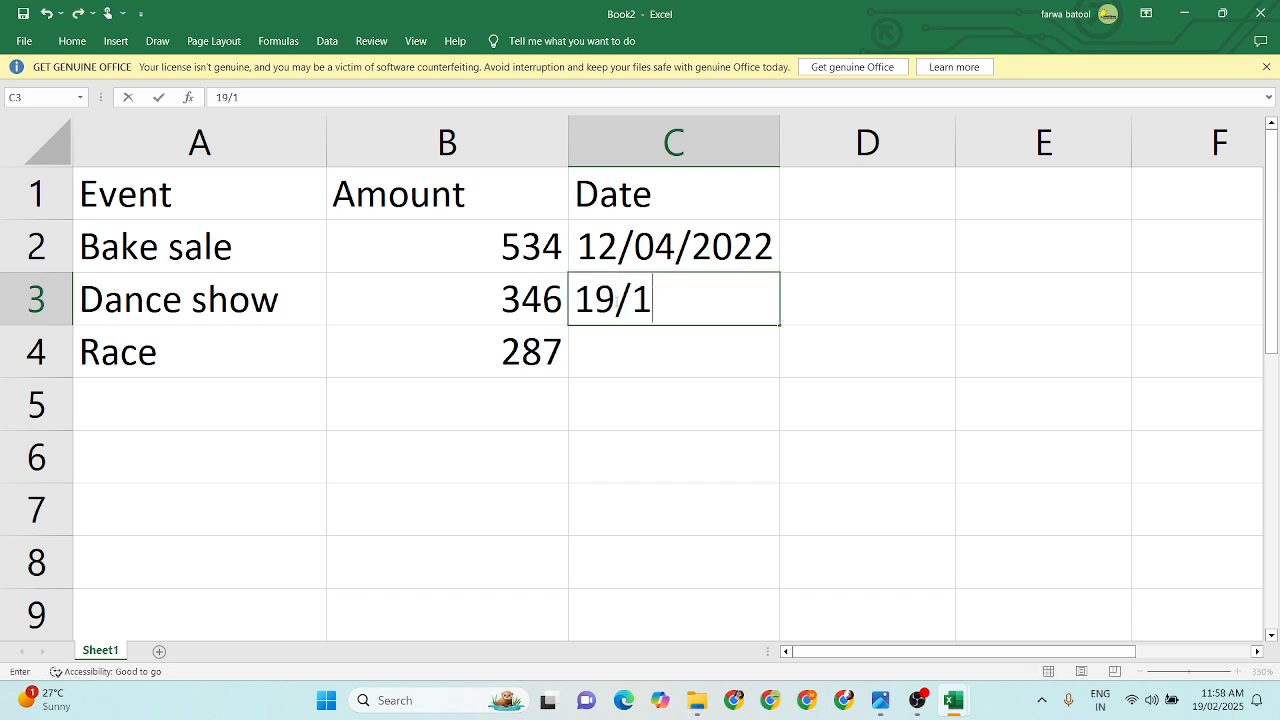
type("0/2022")
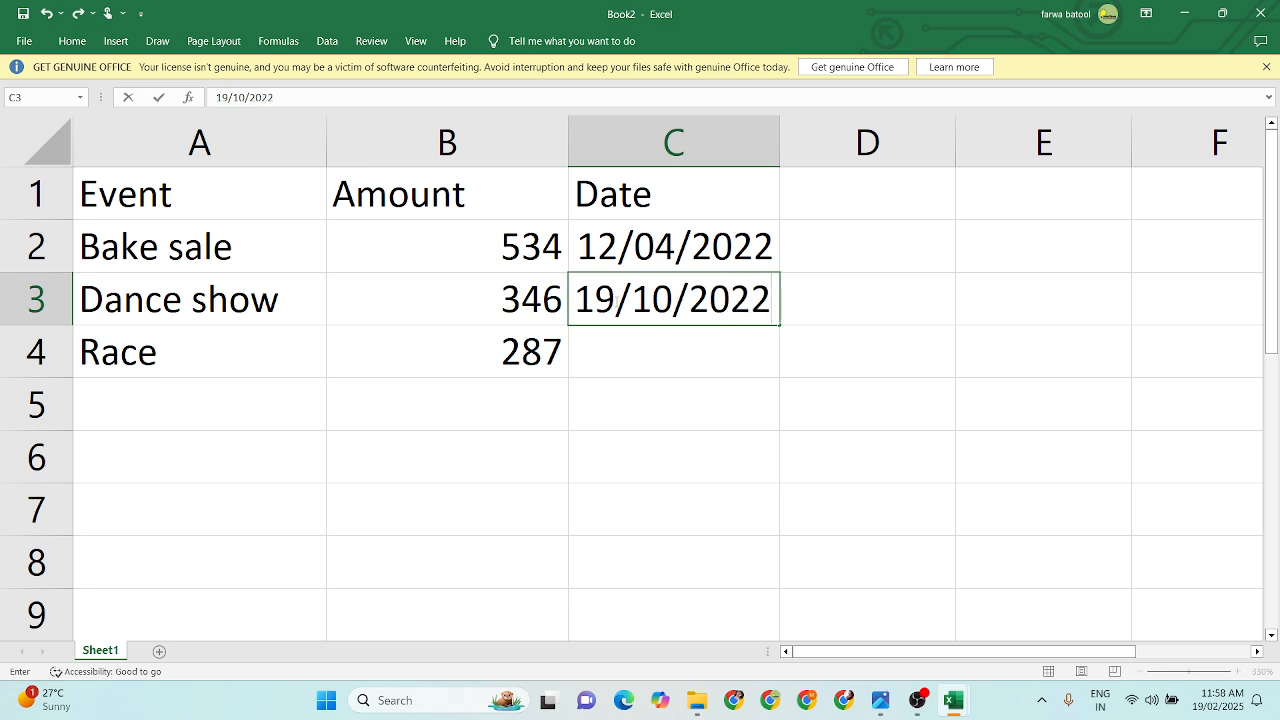
key("Return")
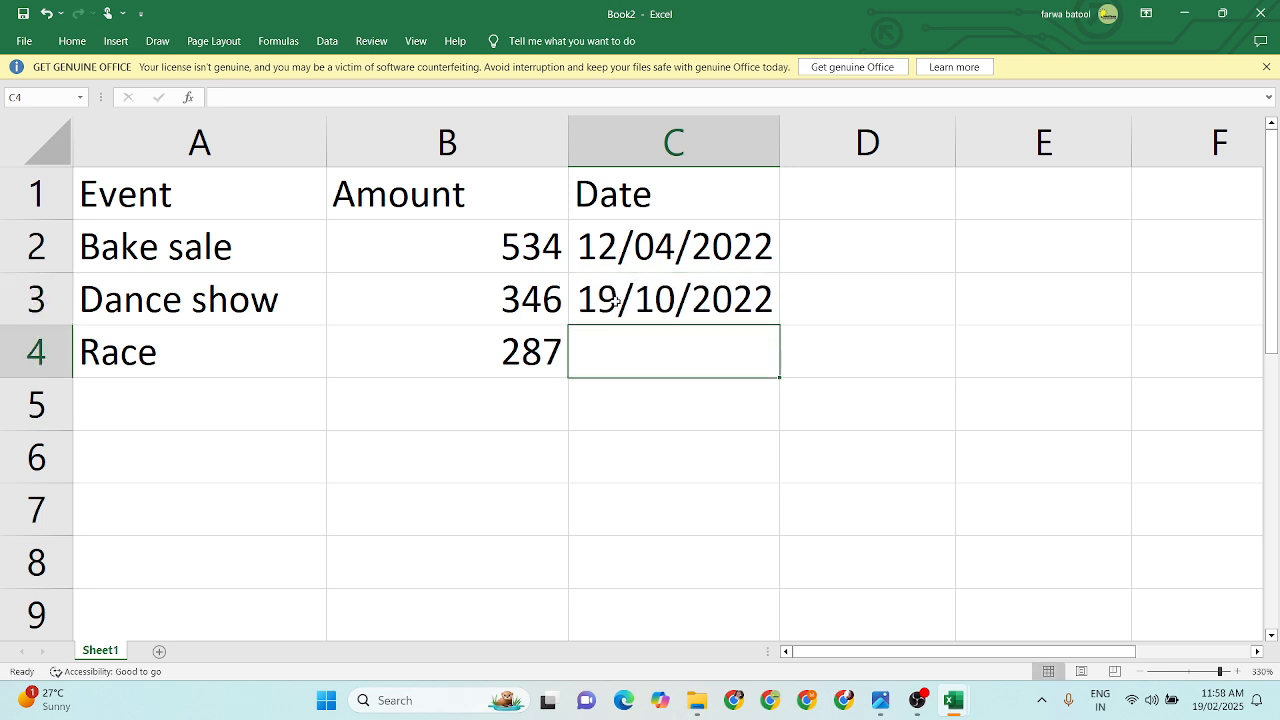
Enter the date 27/01/2023 in C4 for the Race event
type("27")
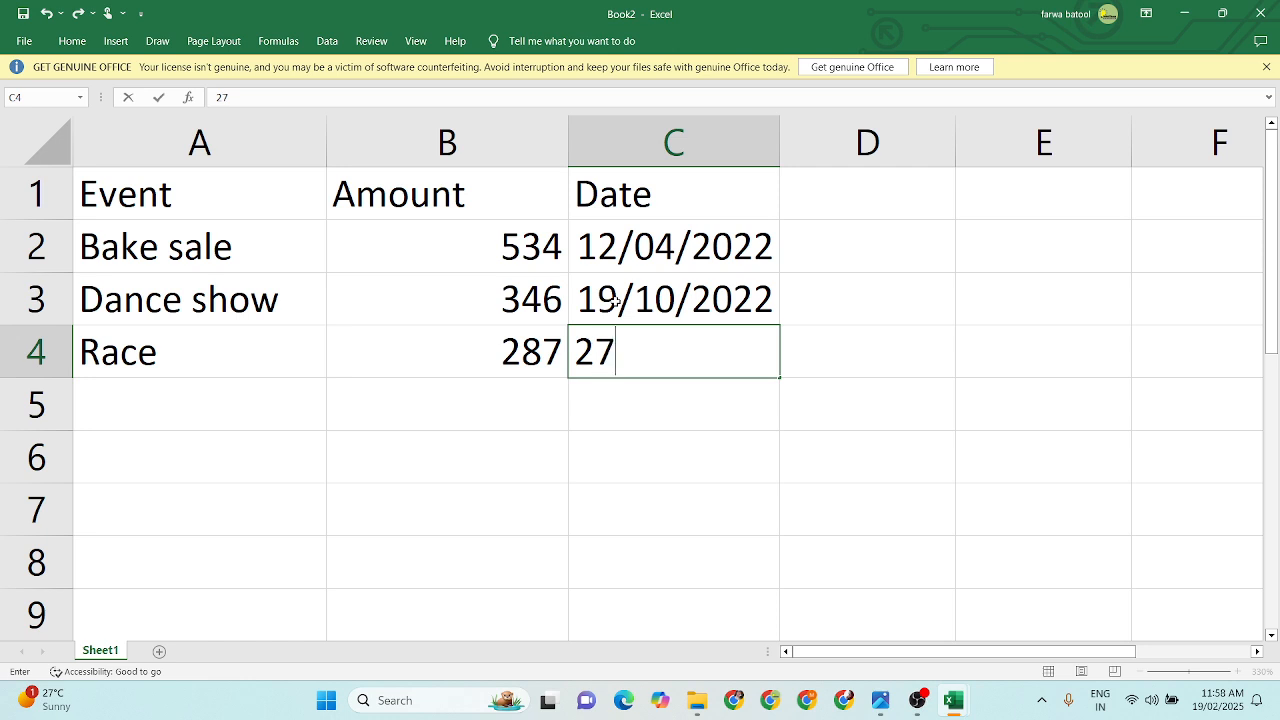
type("/01/")
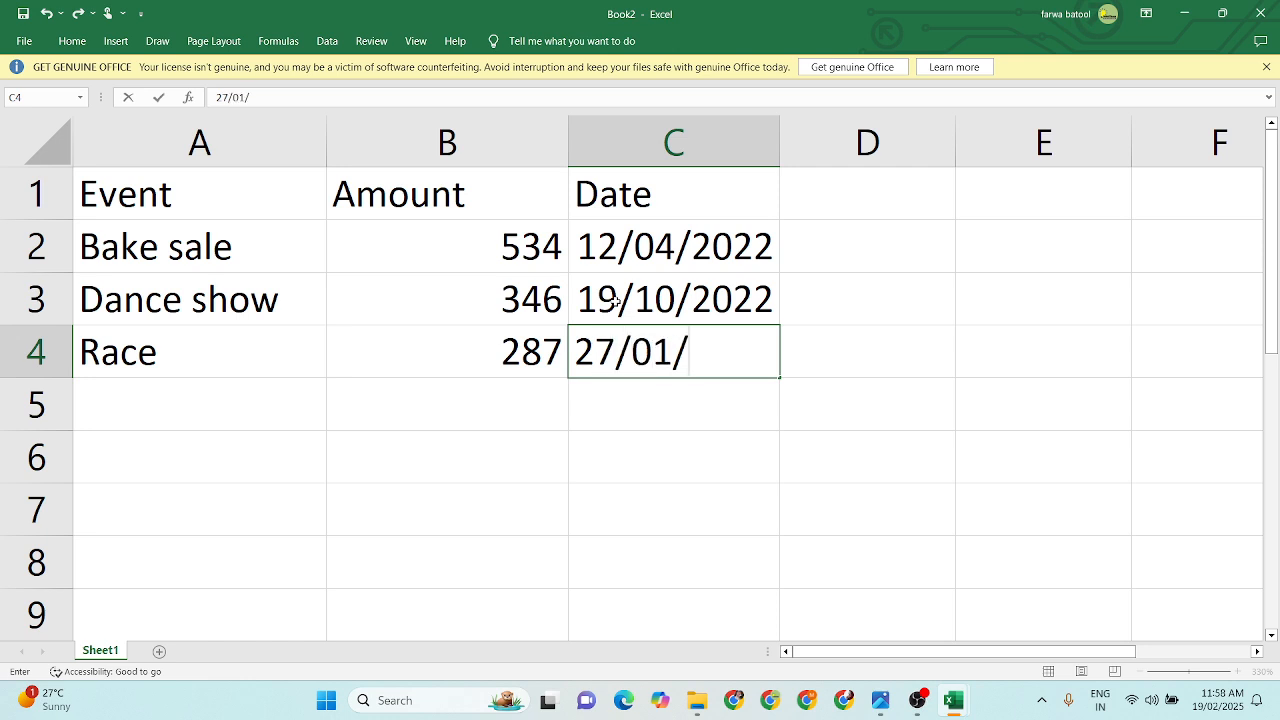
type("3")
key("BackSpace")
type("2023")
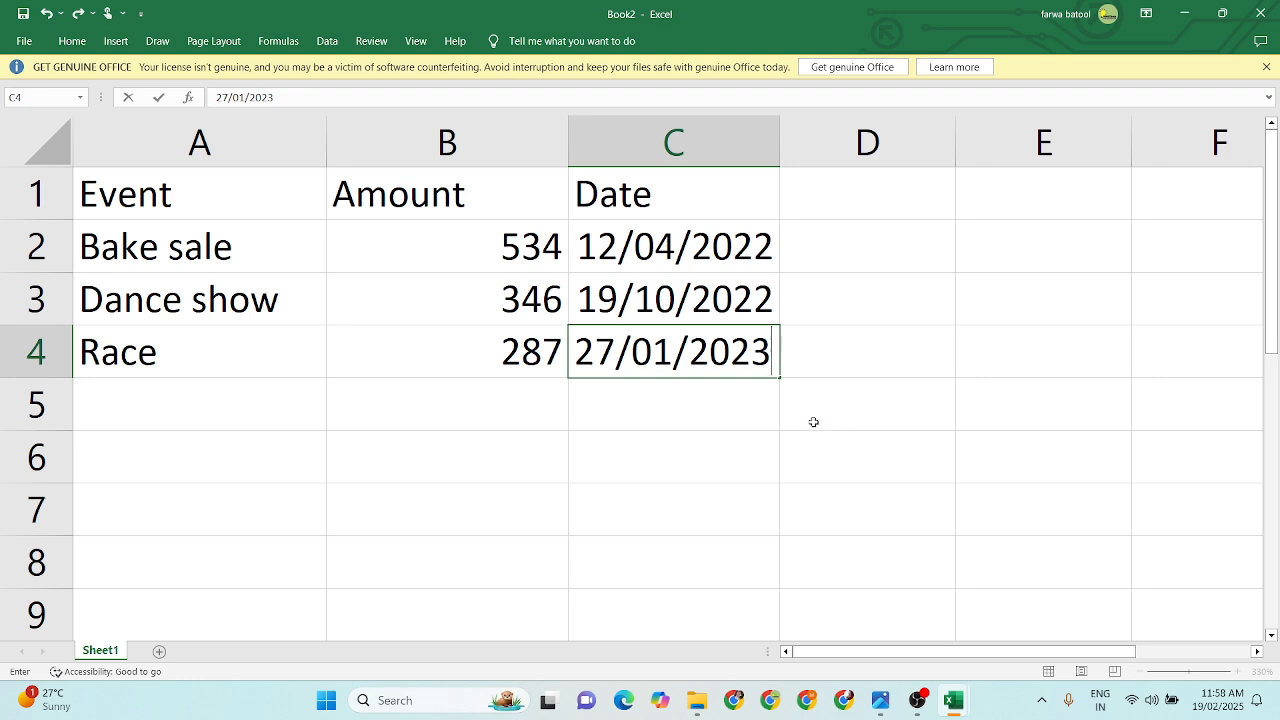
left_click(813, 422)
Widen column C to leave extra space beside the dates
left_click_drag(748, 206, 680, 305)
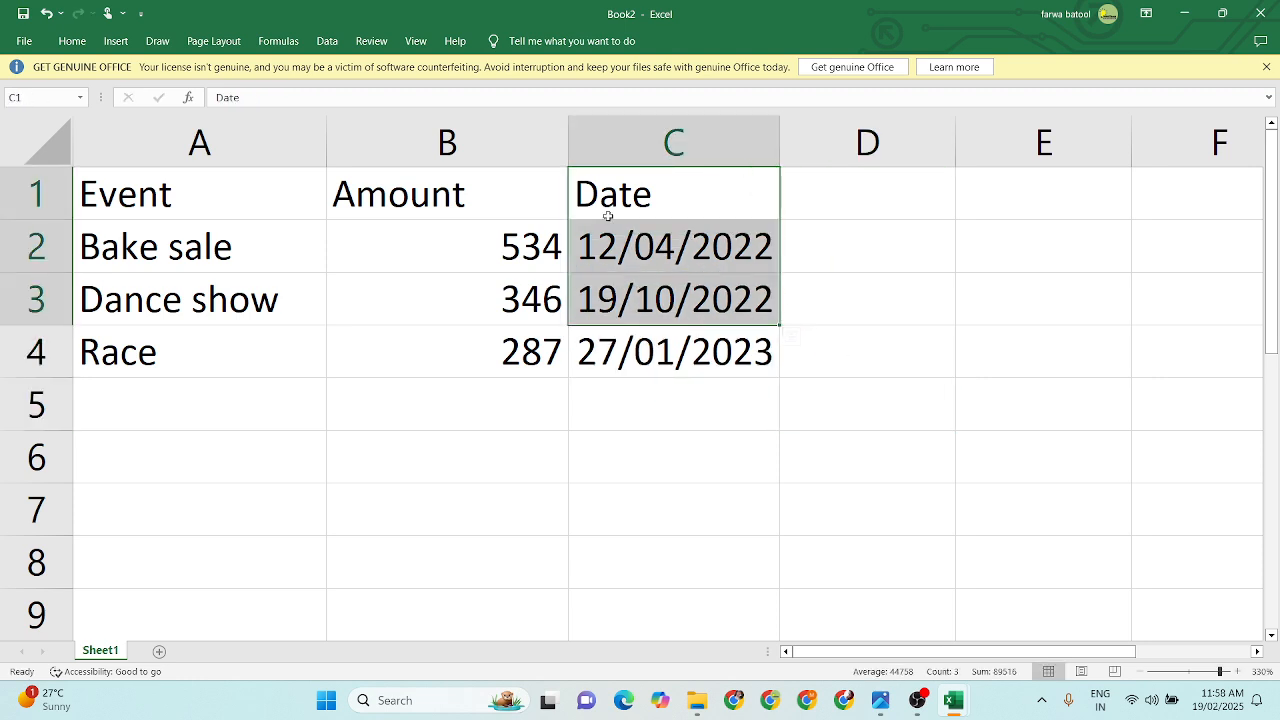
left_click(607, 214)
left_click(803, 140)
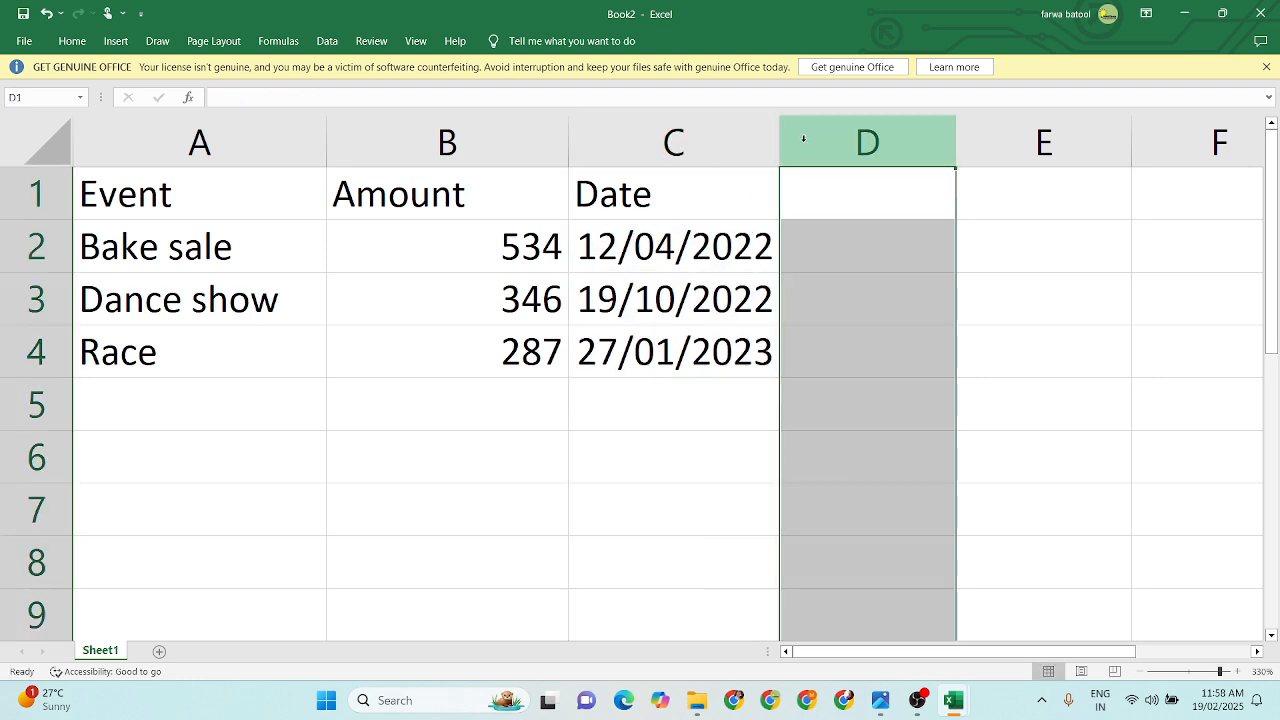
left_click_drag(780, 135, 846, 136)
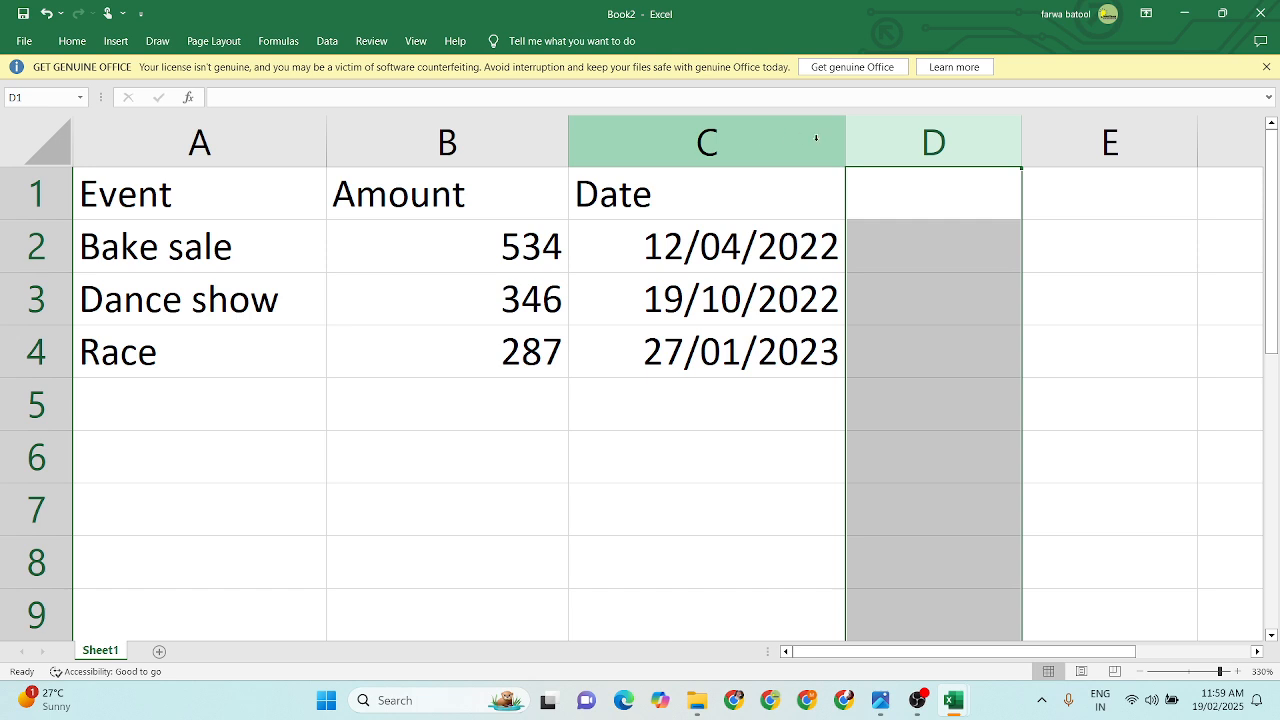
left_click(698, 500)
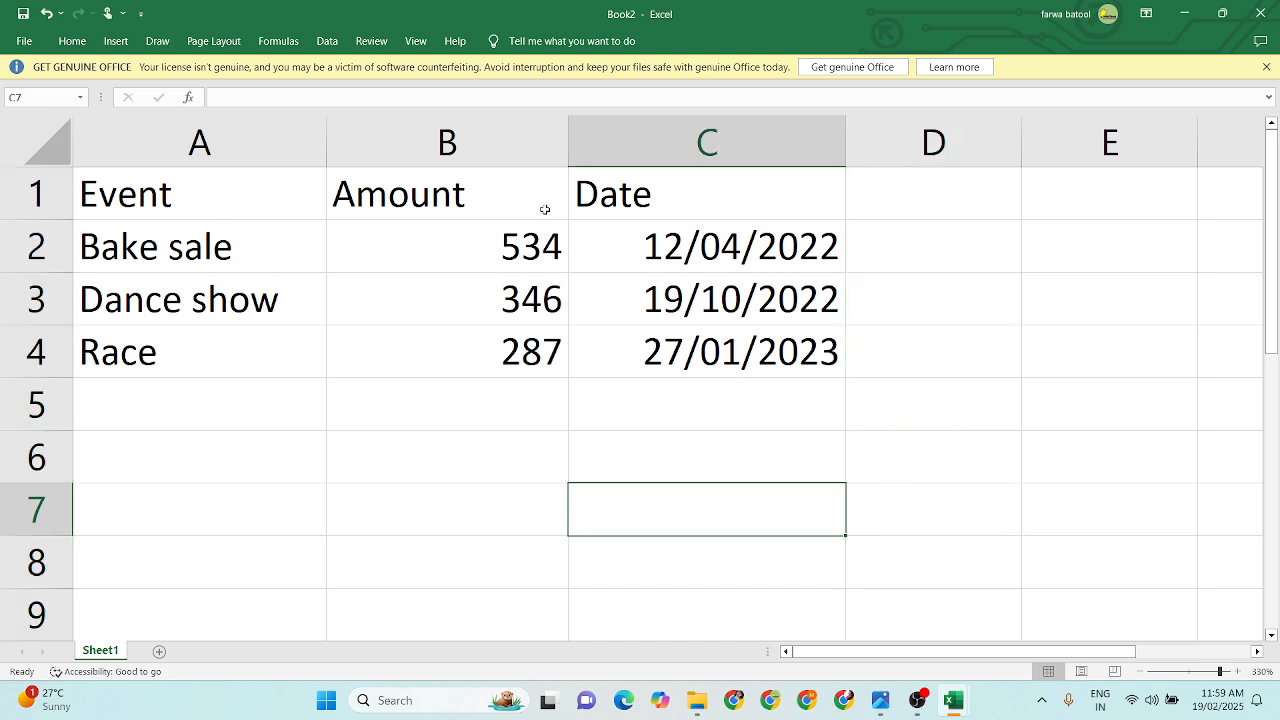
left_click_drag(147, 213, 716, 362)
left_click(736, 446)
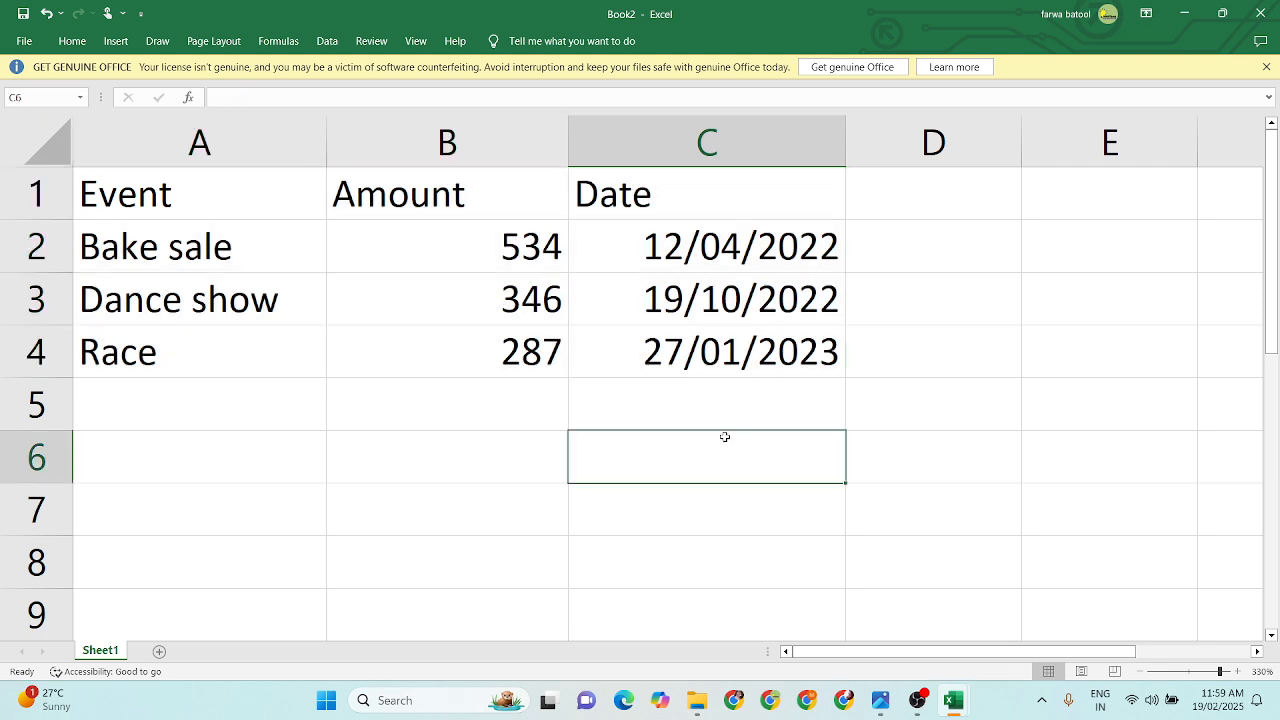
Set the font size of the headings in A1 to C1 to 14
left_click(292, 187)
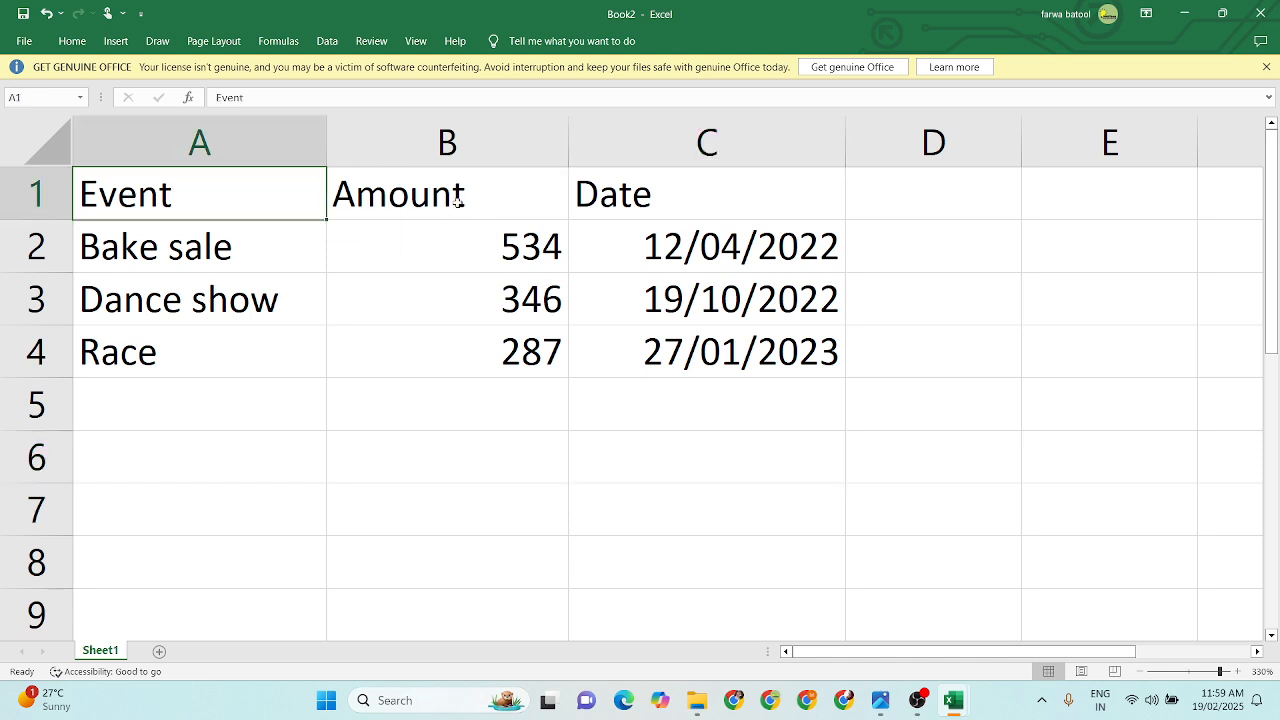
left_click_drag(314, 194, 623, 196)
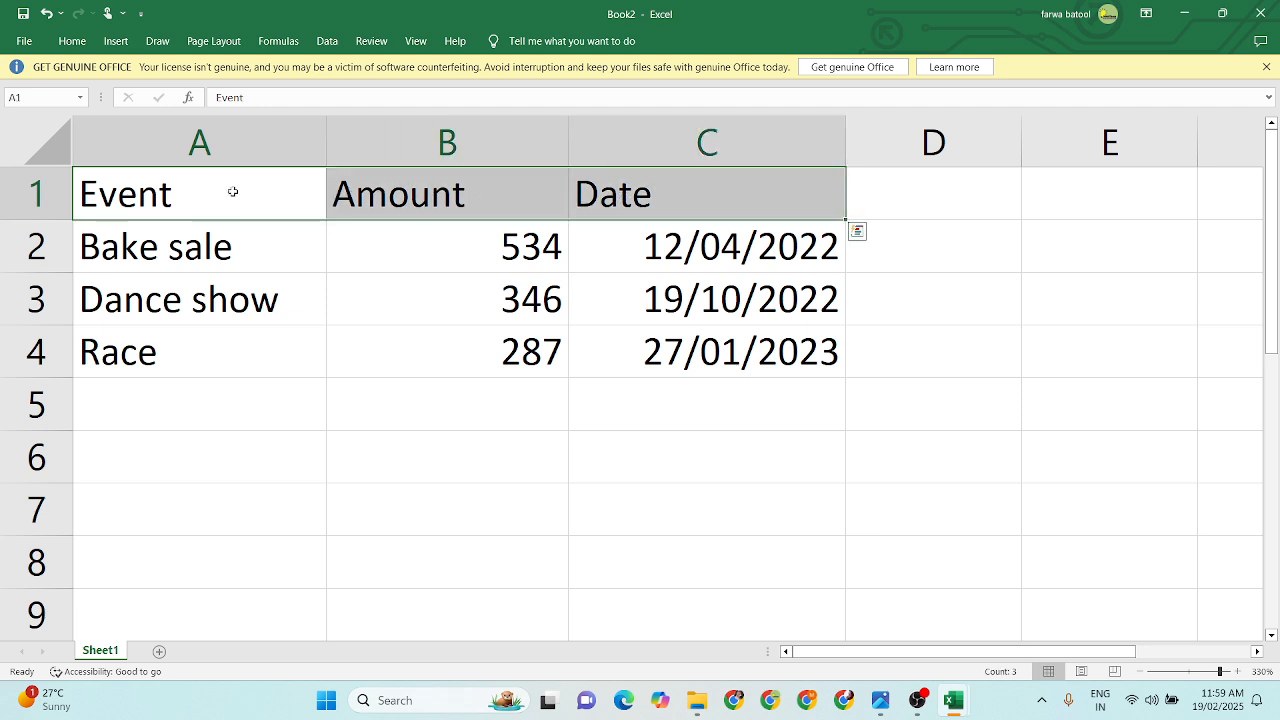
left_click(152, 194)
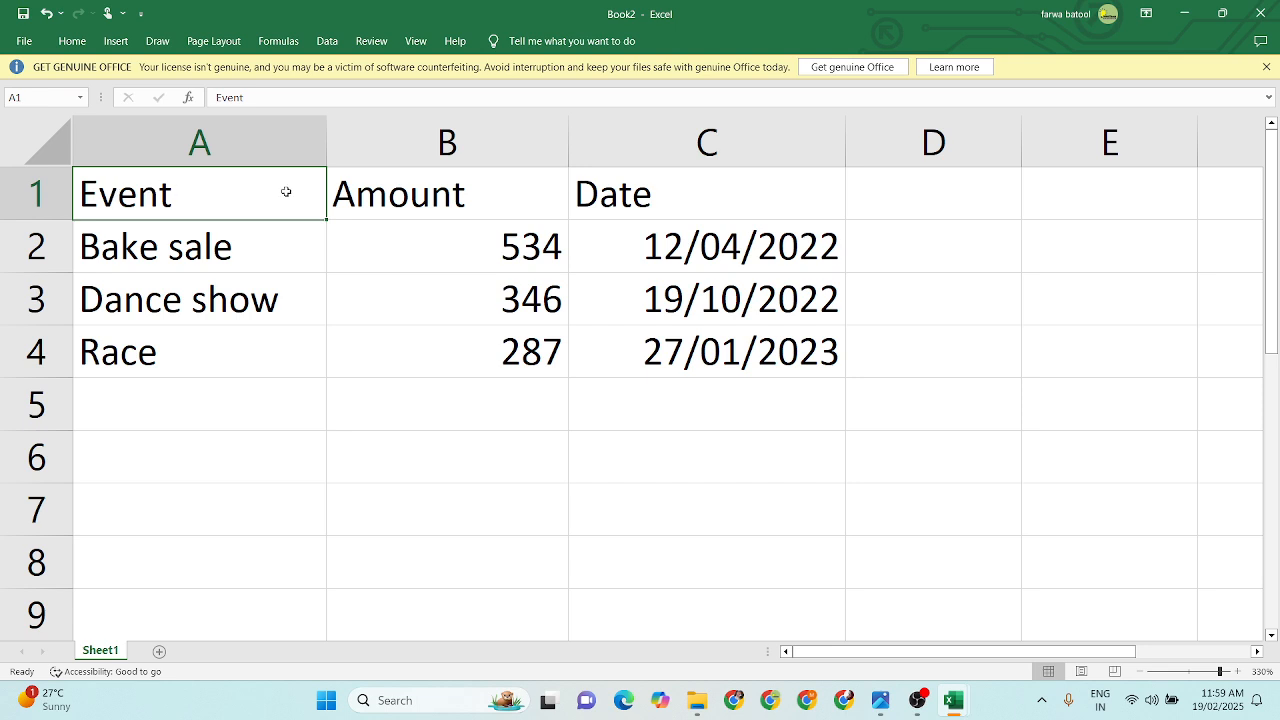
left_click_drag(285, 194, 641, 194)
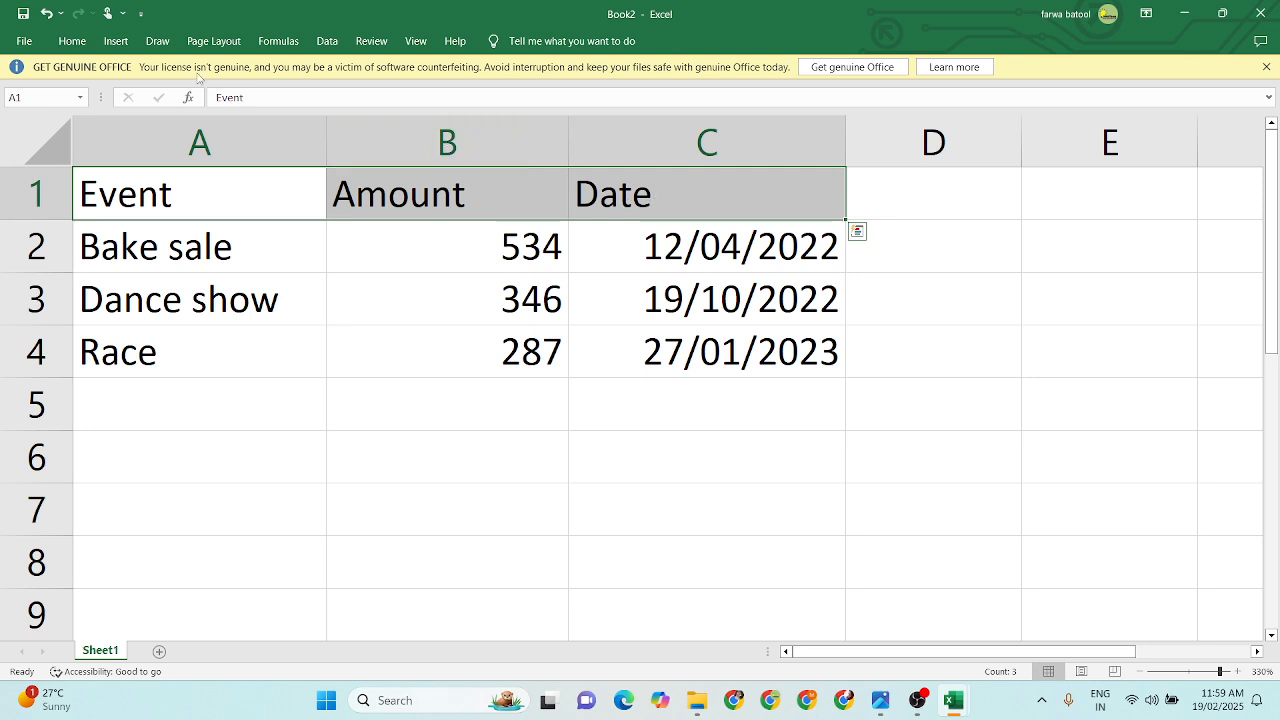
left_click(72, 42)
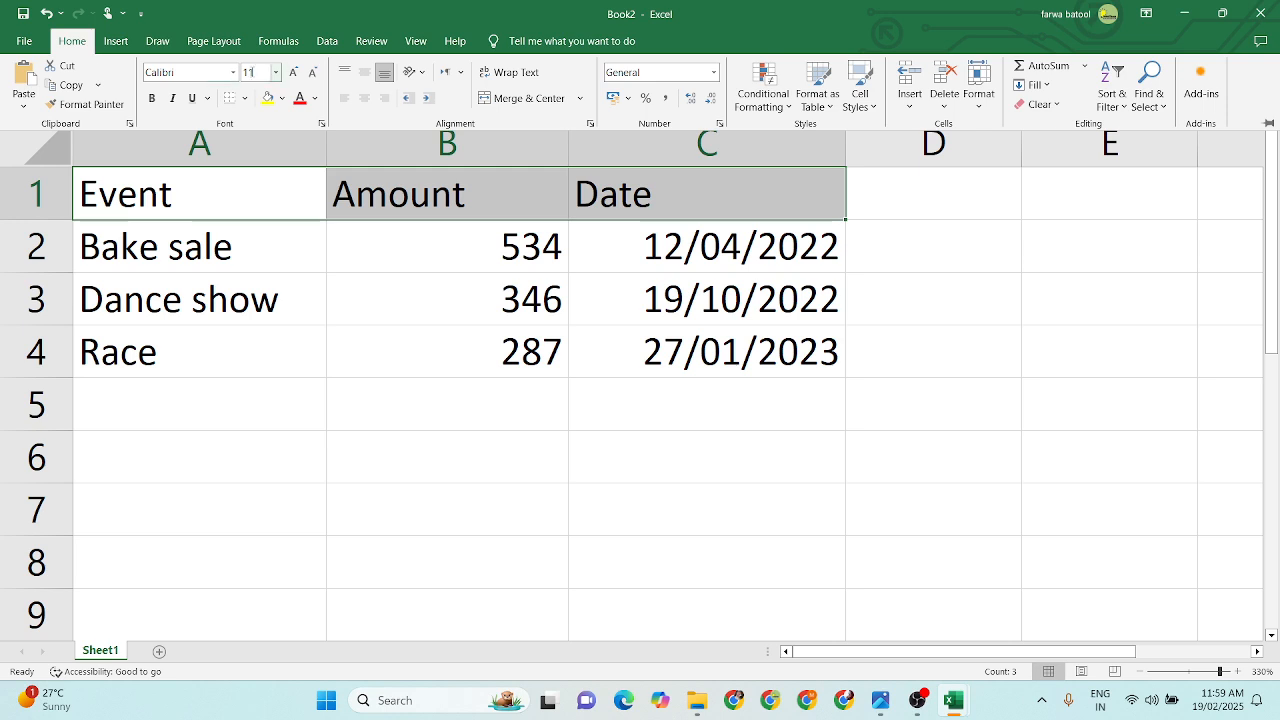
left_click(252, 72)
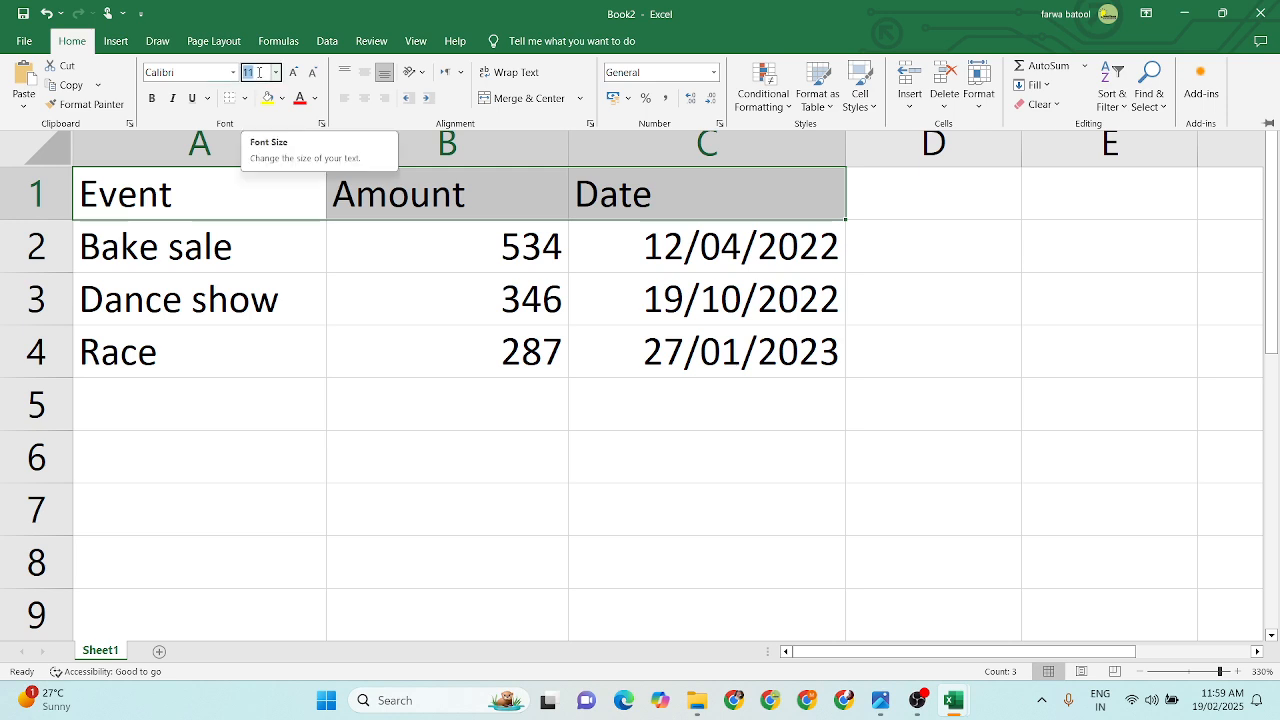
left_click(276, 74)
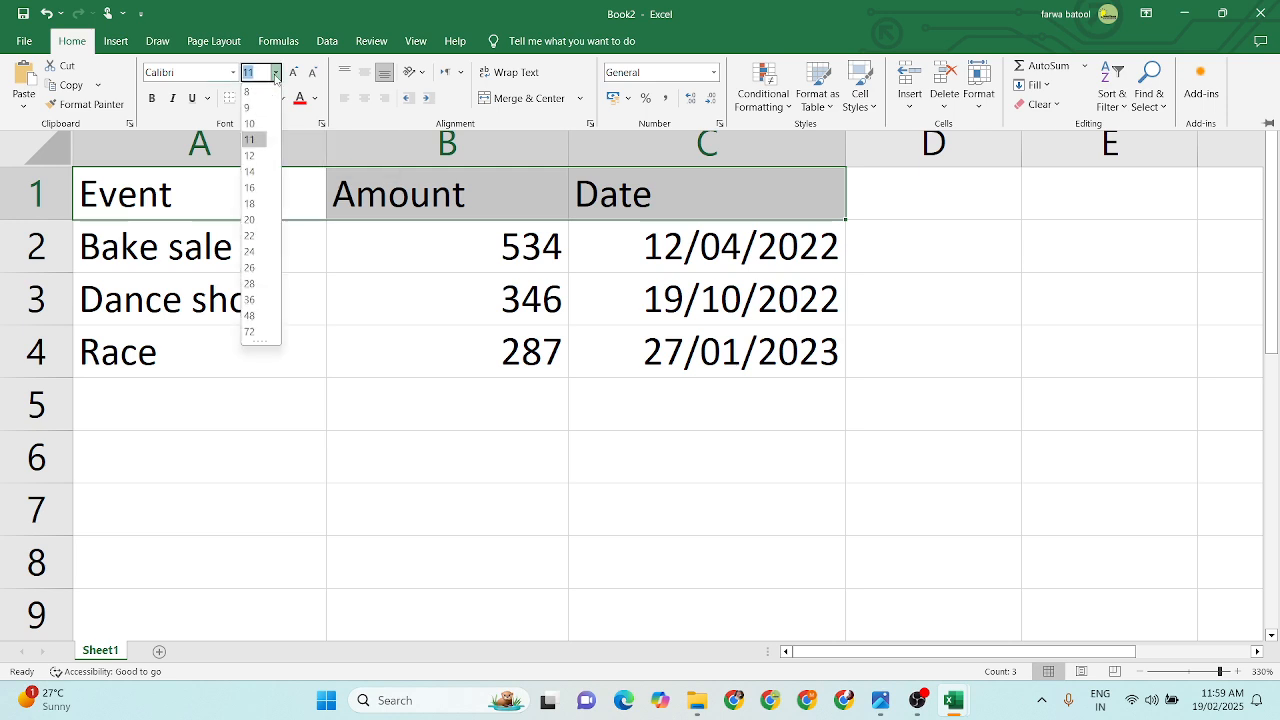
left_click(250, 172)
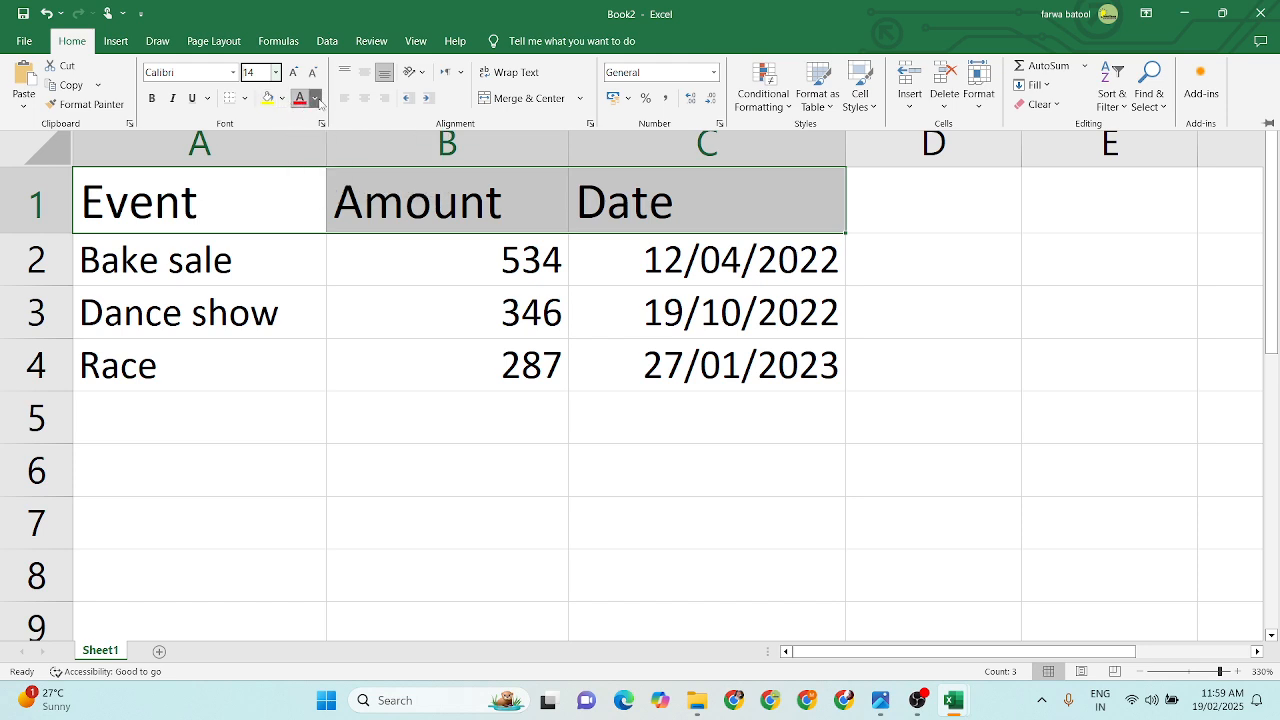
Give the headings in A1 to C1 an orange font colour from the standard colour palette
left_click(316, 99)
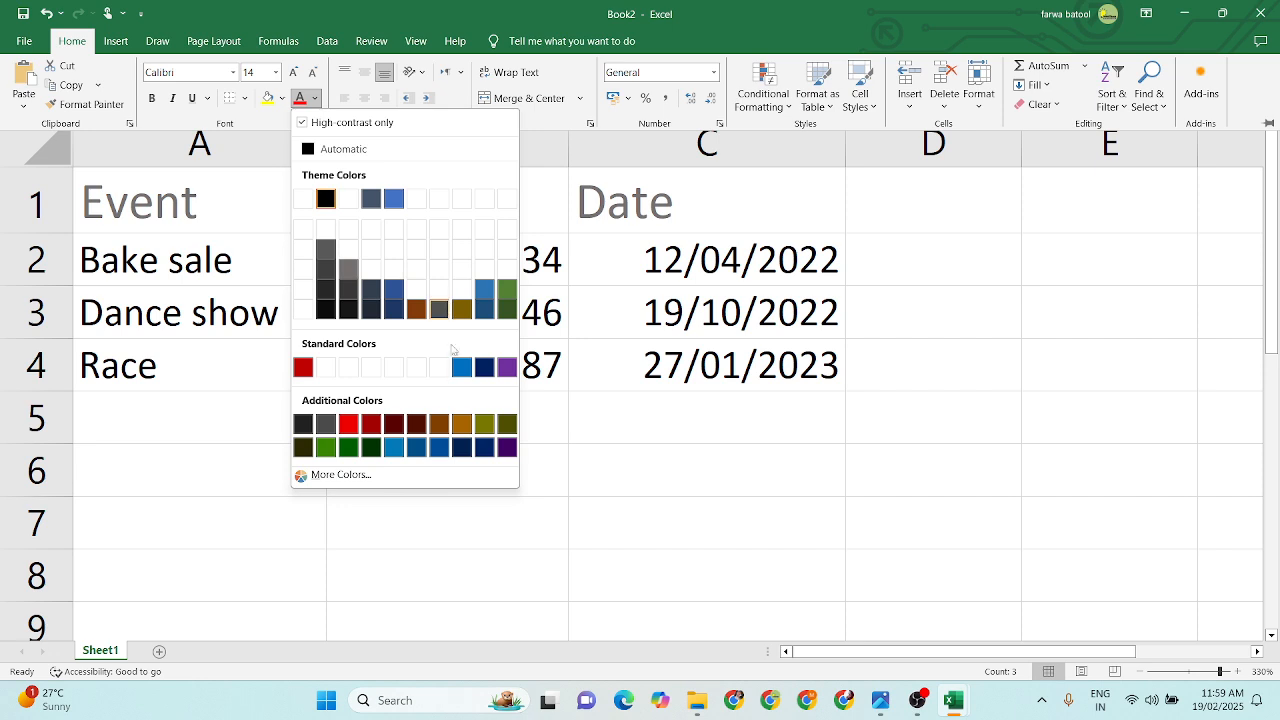
left_click(336, 478)
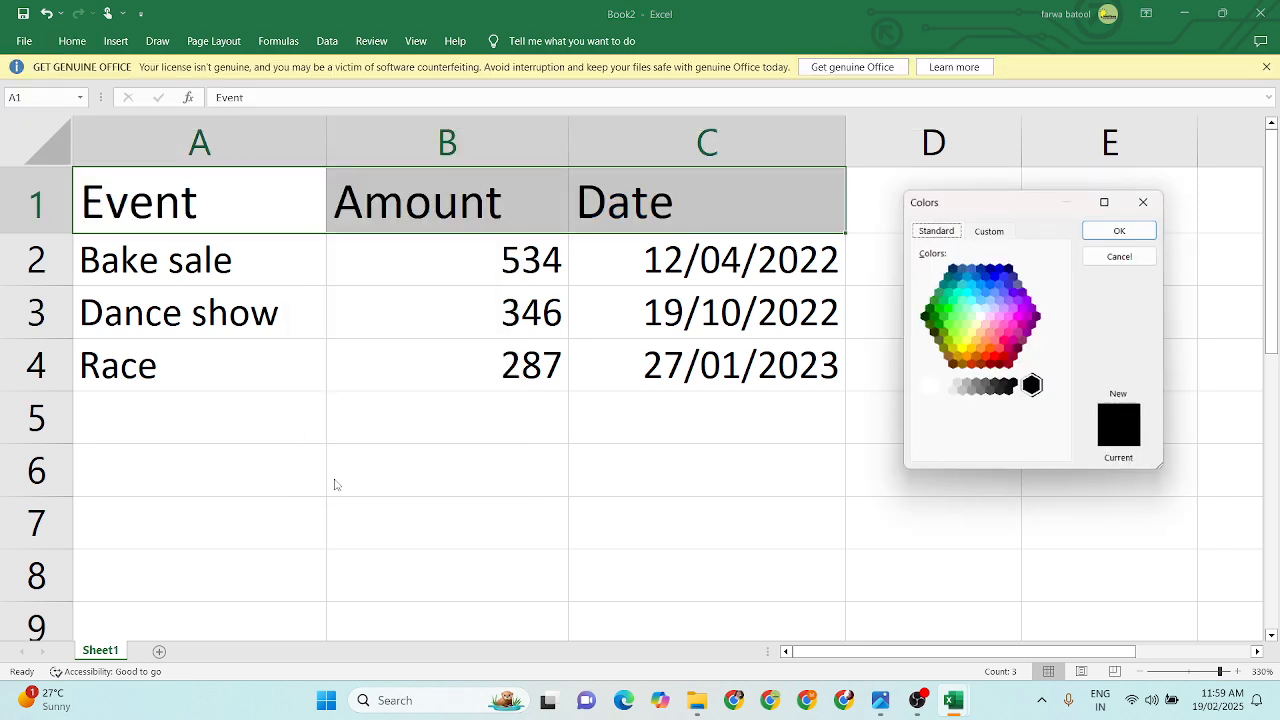
left_click(967, 358)
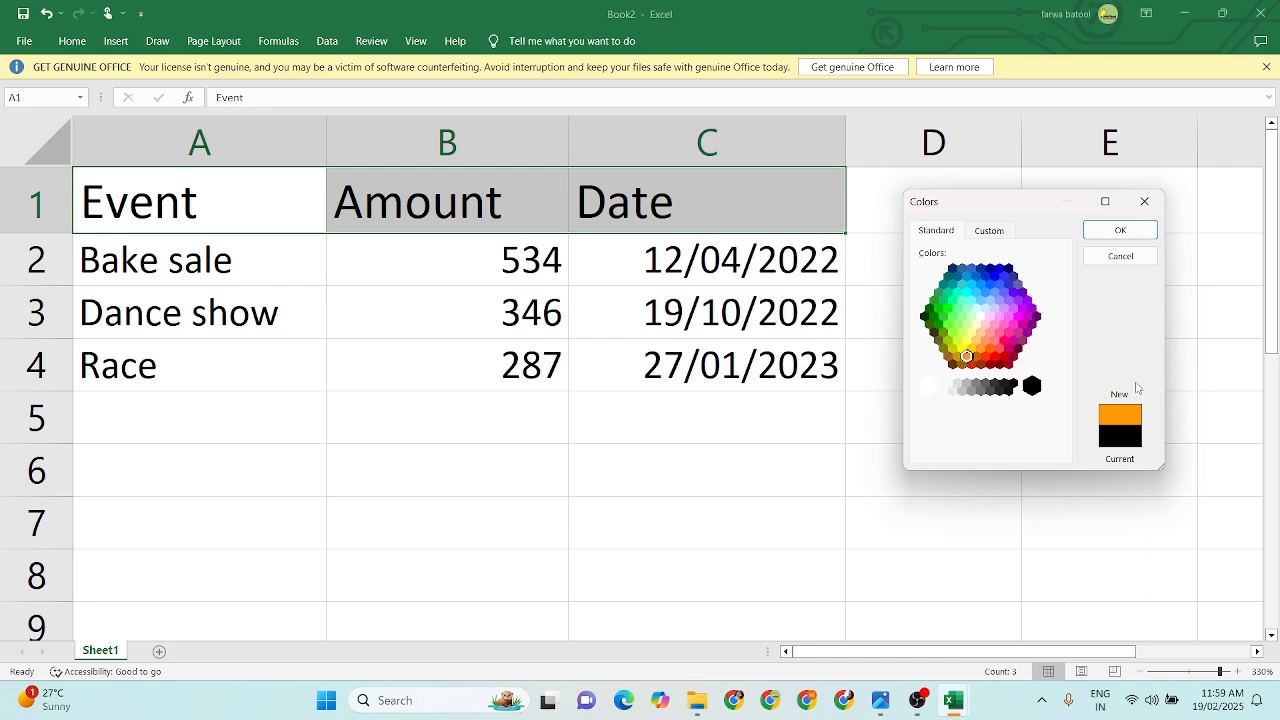
left_click(1129, 237)
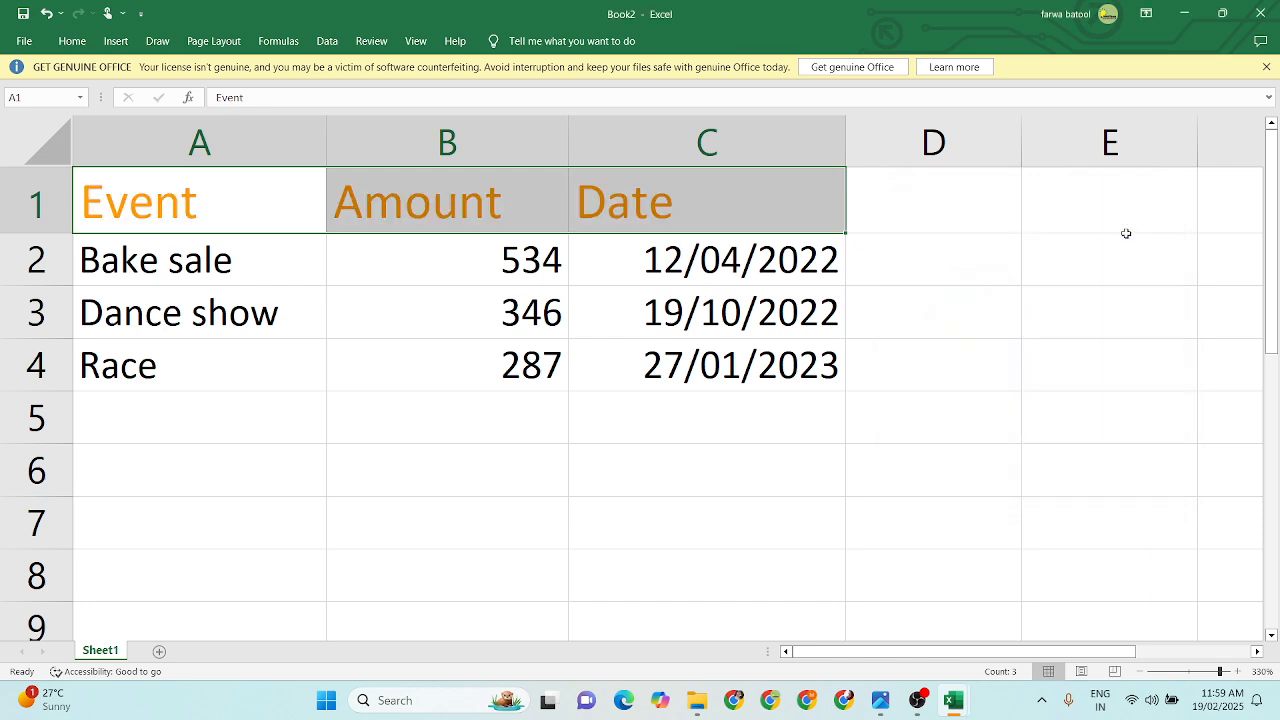
Make the Event, Amount and Date headings in A1 to C1 bold
left_click(489, 236)
left_click_drag(223, 206, 665, 210)
left_click(643, 275)
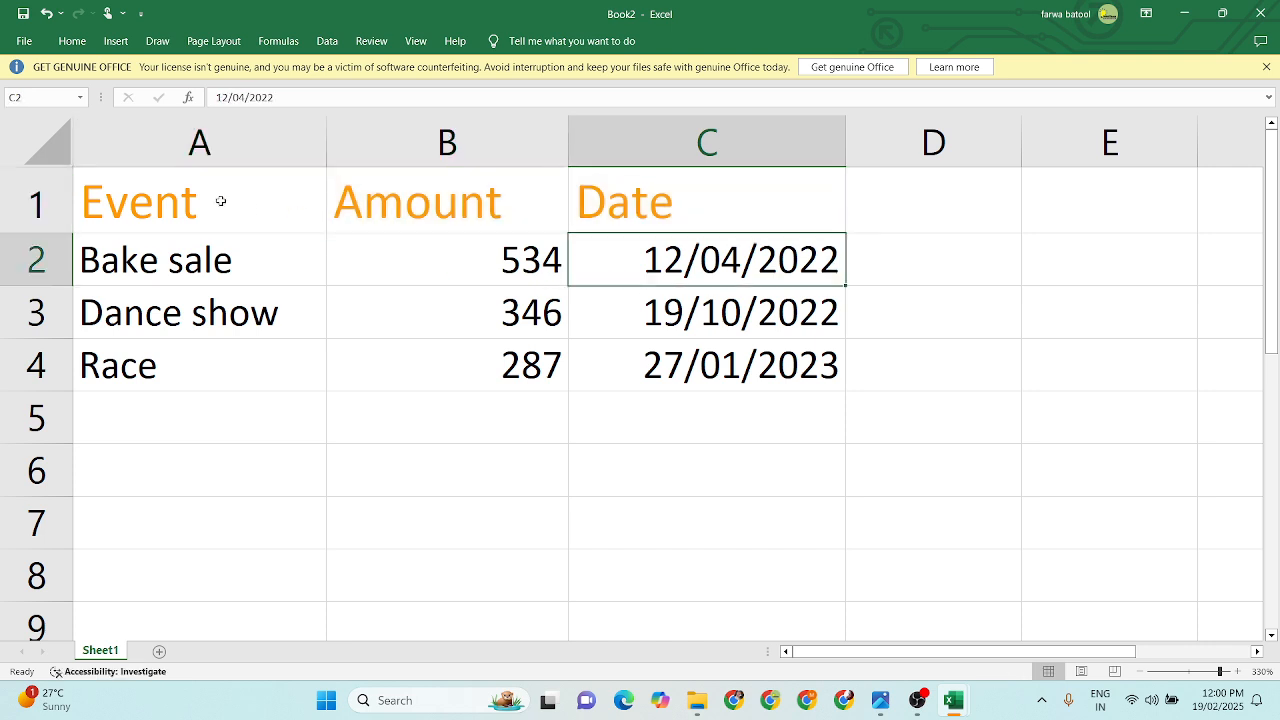
left_click_drag(217, 200, 632, 190)
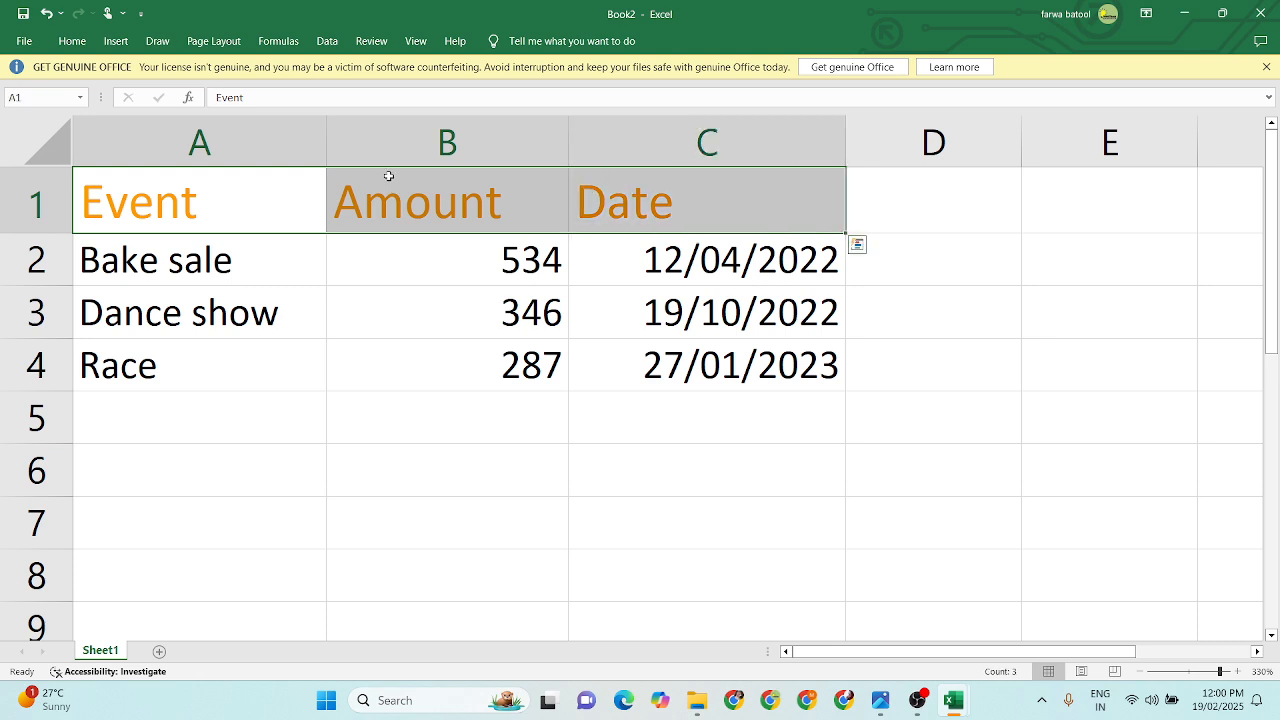
left_click(83, 41)
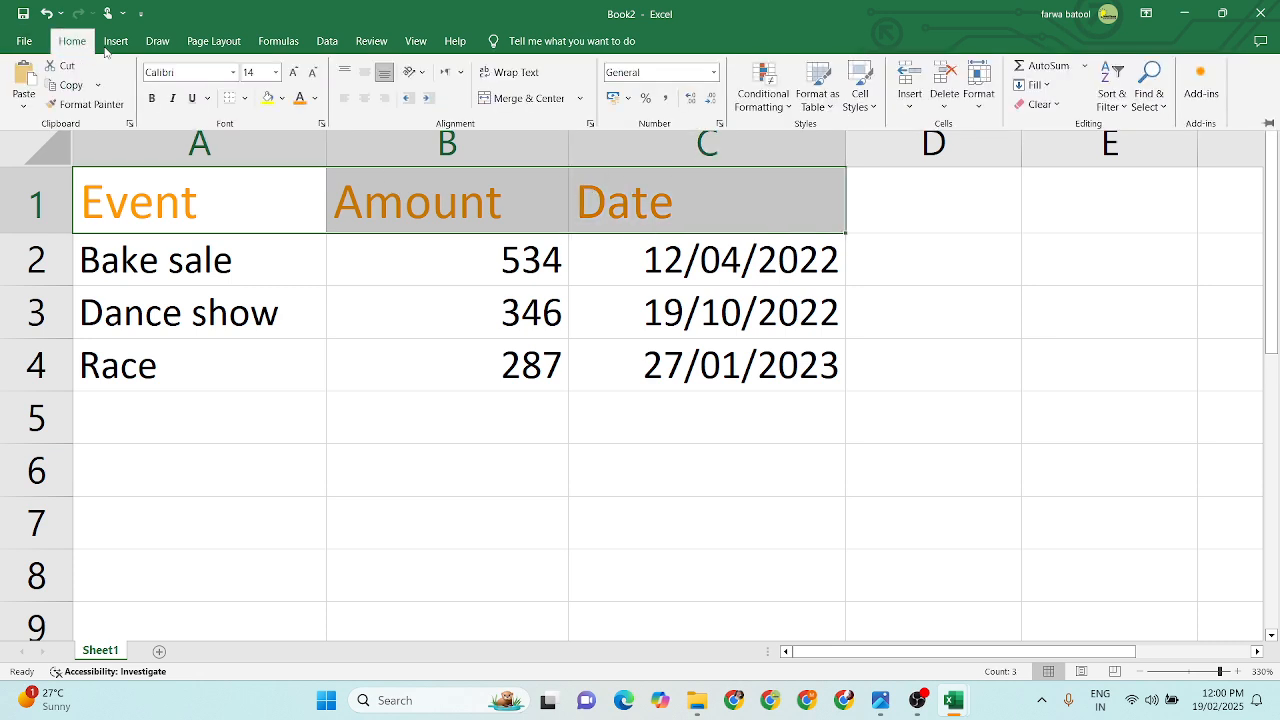
left_click(153, 99)
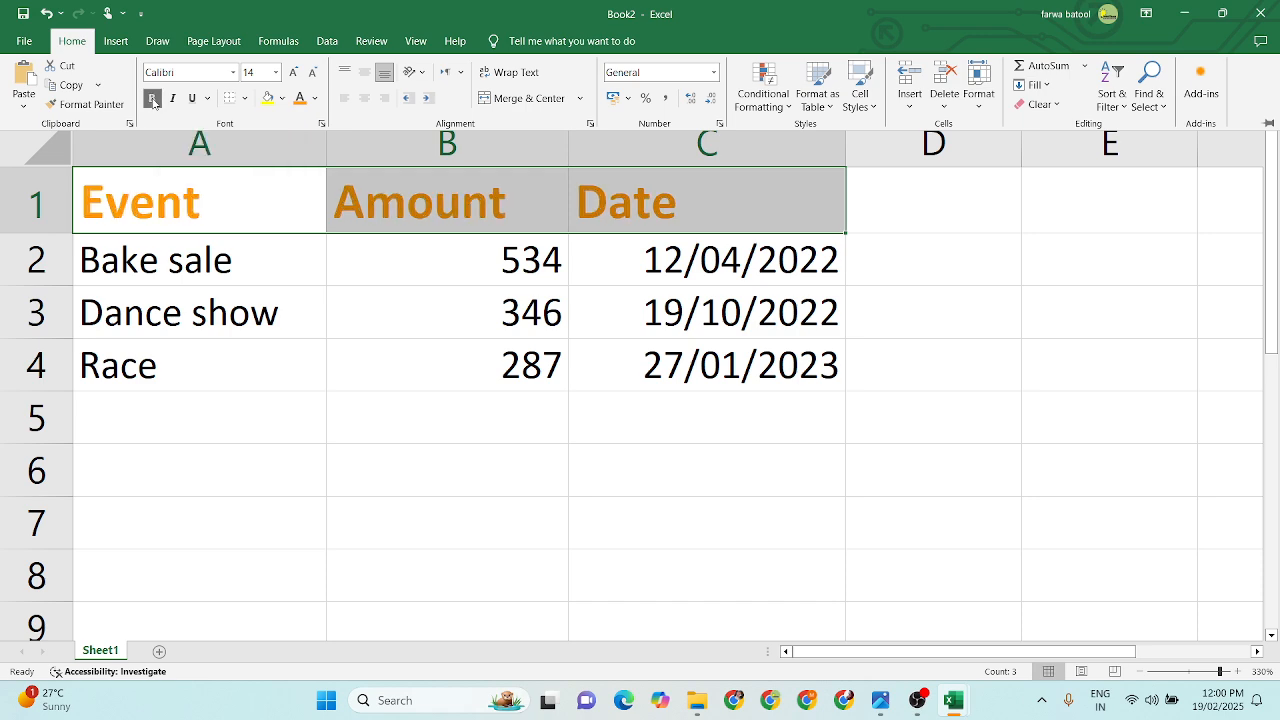
left_click(263, 260)
left_click_drag(263, 206, 644, 205)
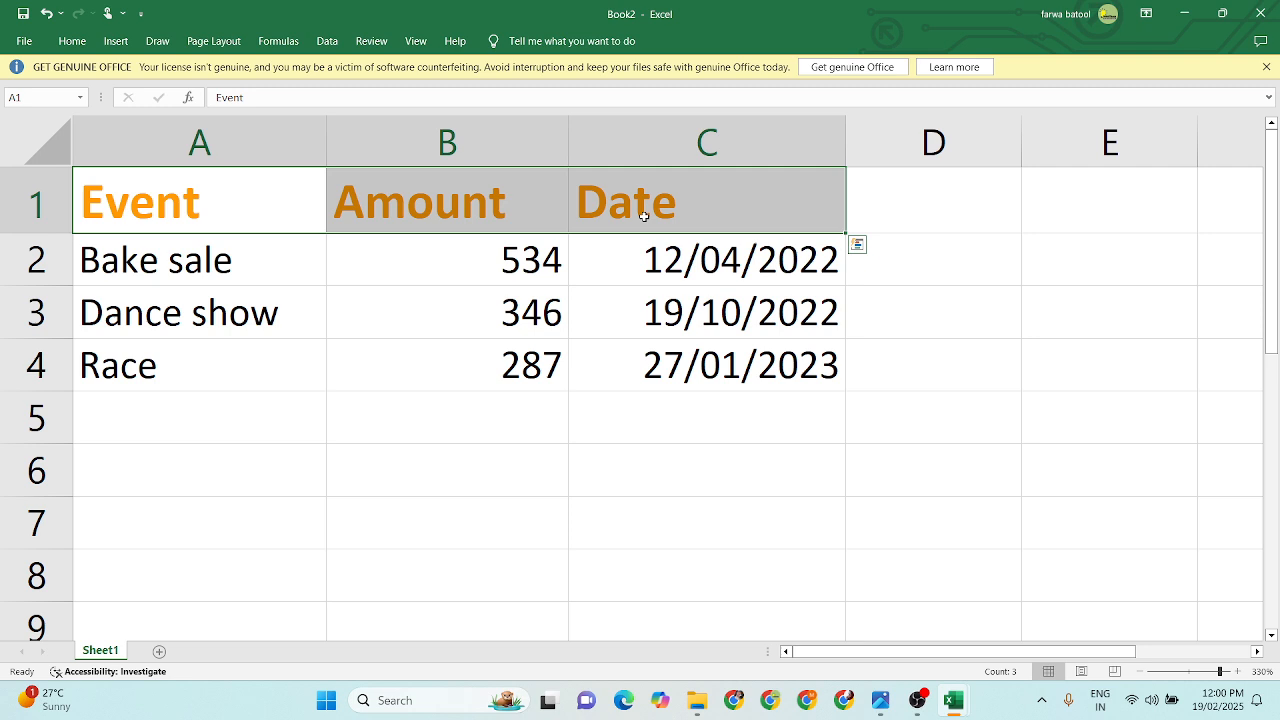
left_click(655, 312)
Open the Format Cells settings for the amounts in B2 to B4 and choose the Currency category
left_click(512, 266)
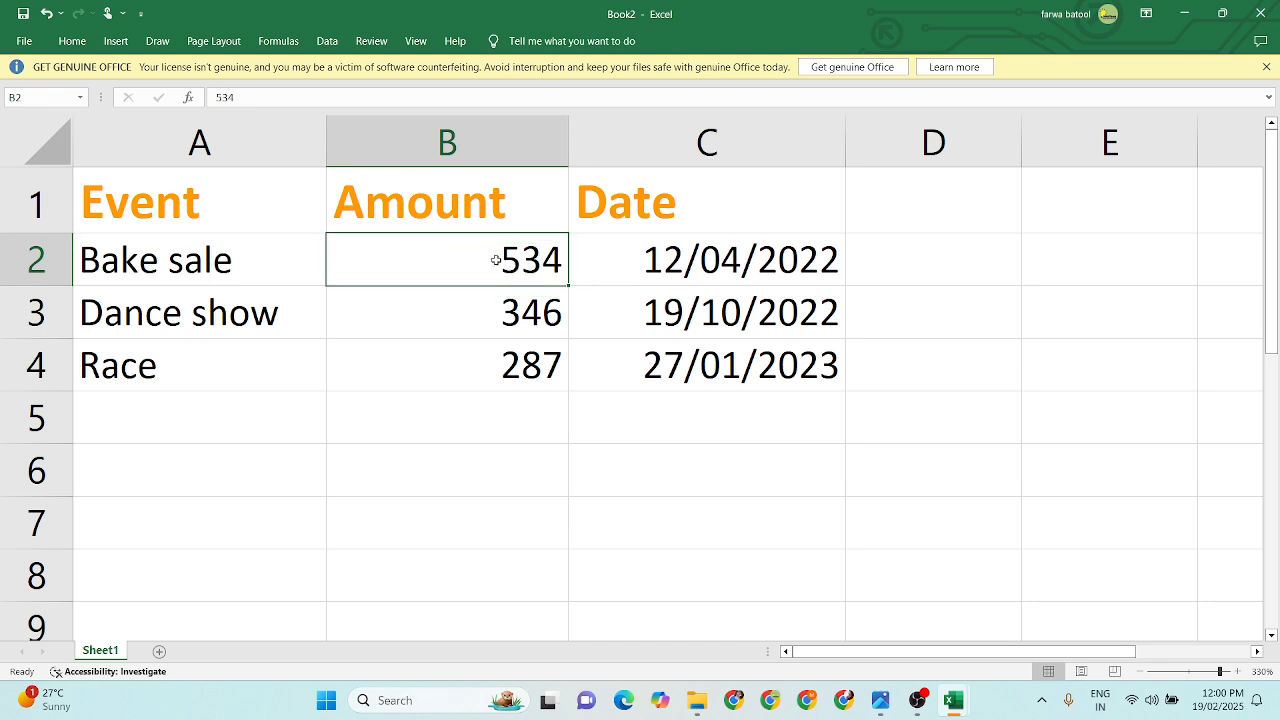
left_click_drag(495, 260, 499, 360)
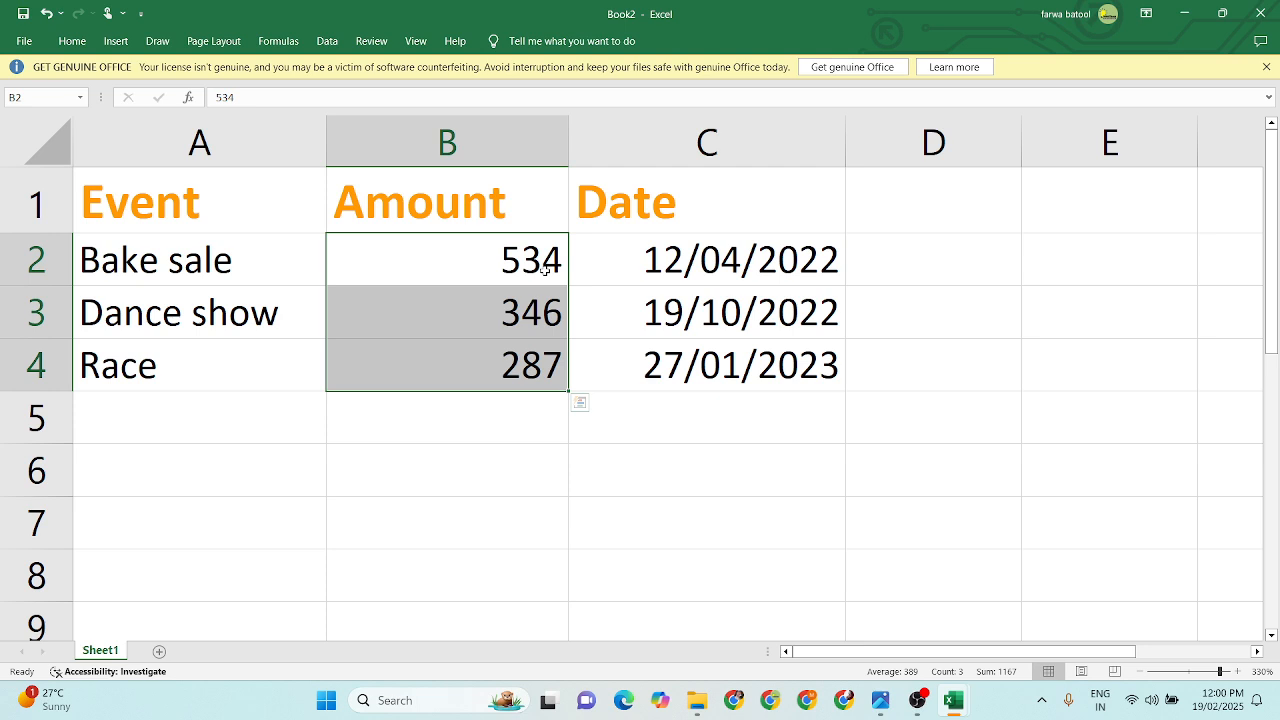
left_click_drag(486, 266, 490, 362)
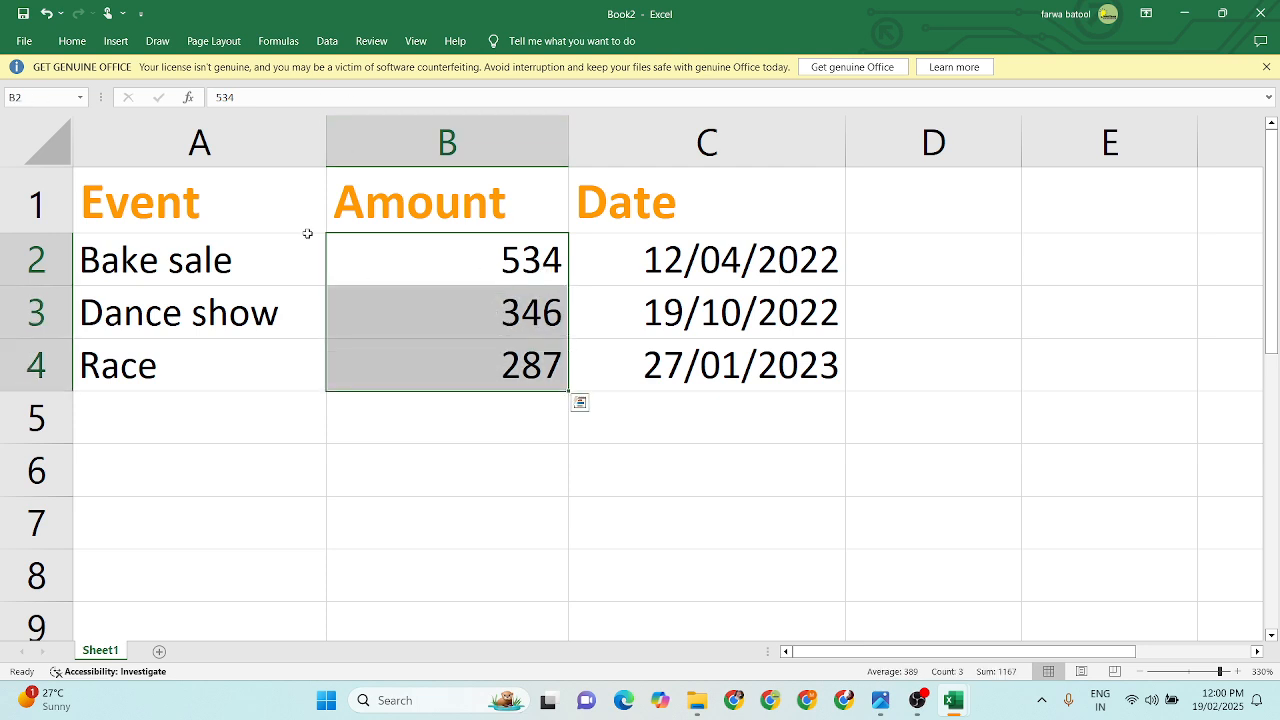
left_click(62, 42)
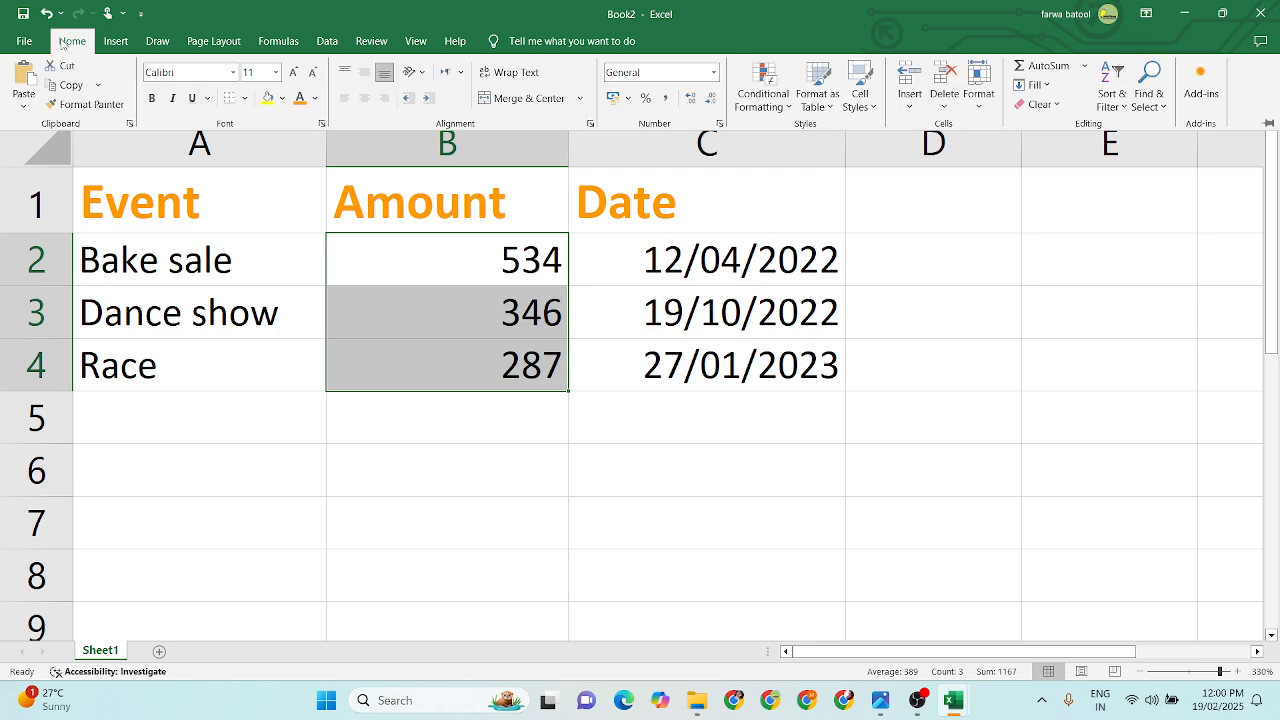
left_click(980, 110)
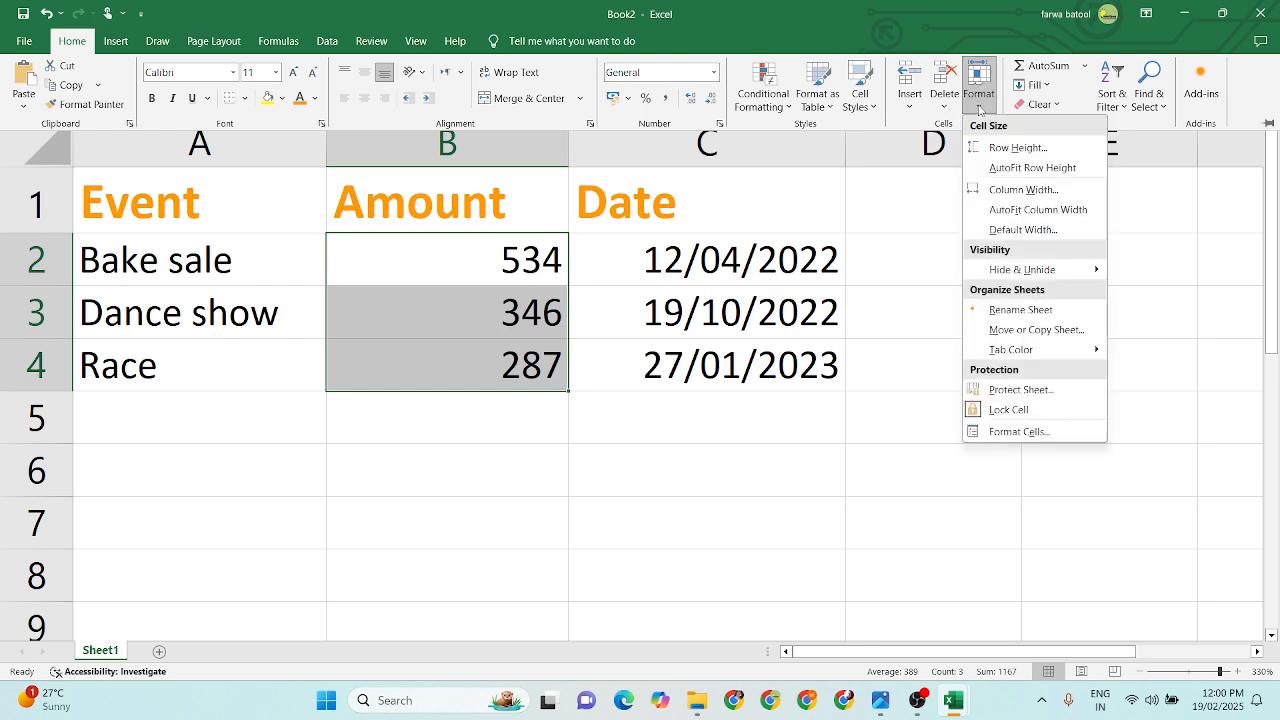
left_click(1059, 439)
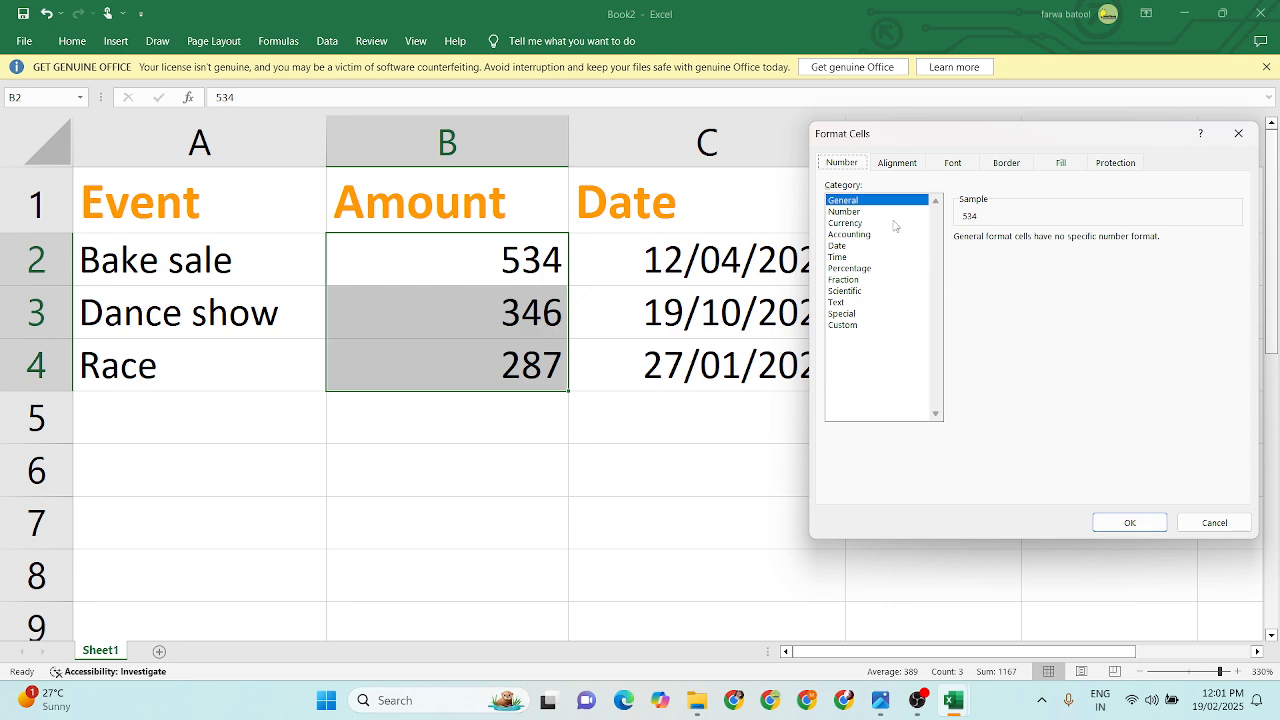
left_click(860, 223)
left_click(862, 246)
left_click(862, 291)
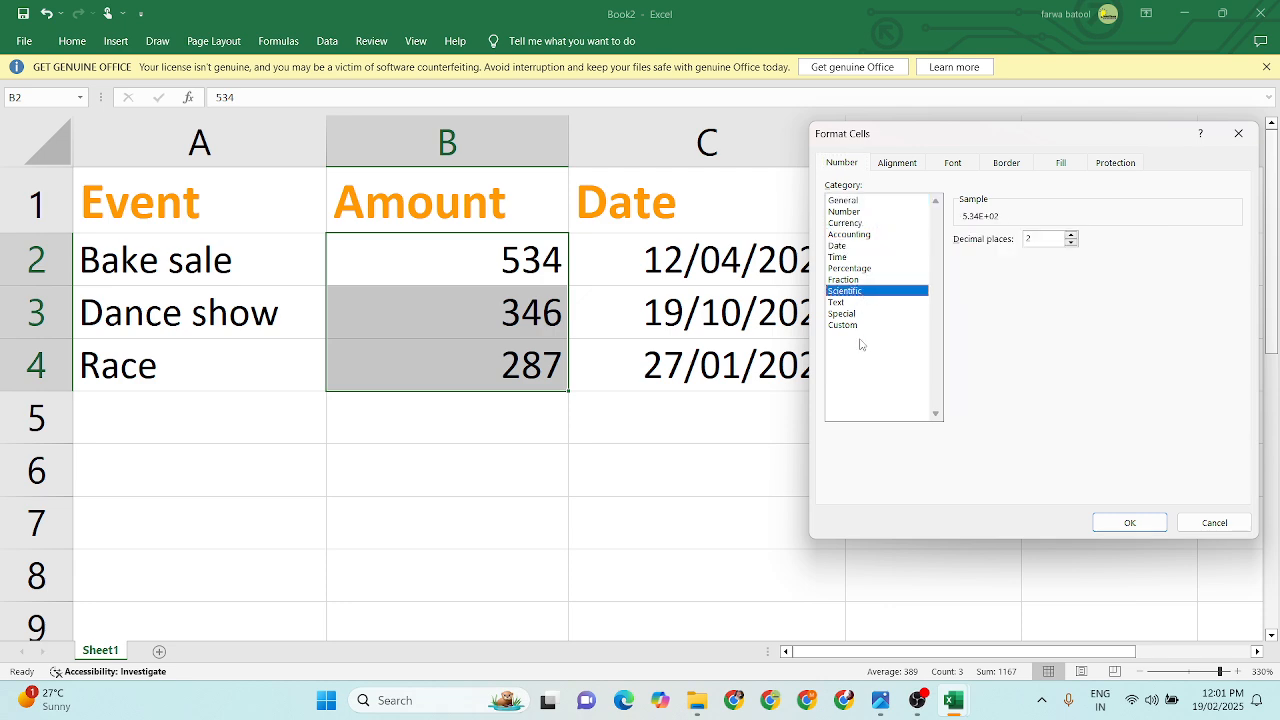
left_click(858, 326)
left_click(860, 291)
left_click(860, 257)
left_click(862, 223)
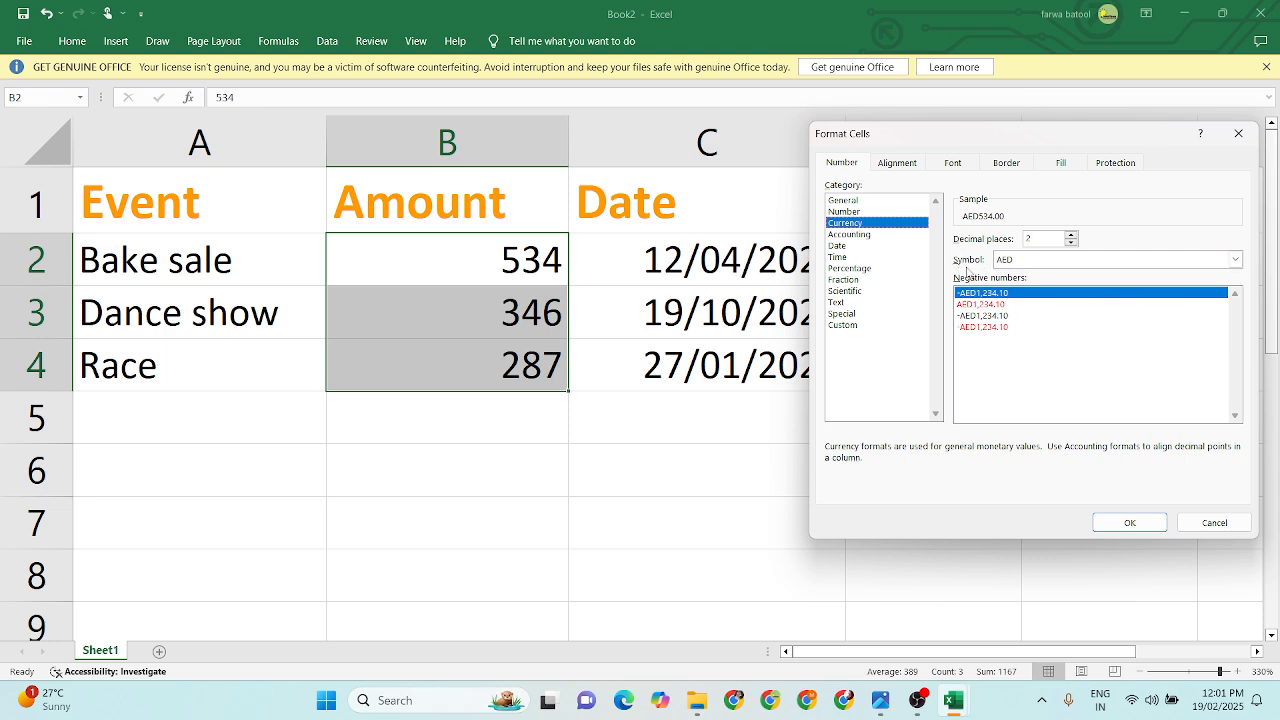
Set the currency symbol to $ English (United States) and apply the format to the amounts in B2 to B4
left_click(1236, 259)
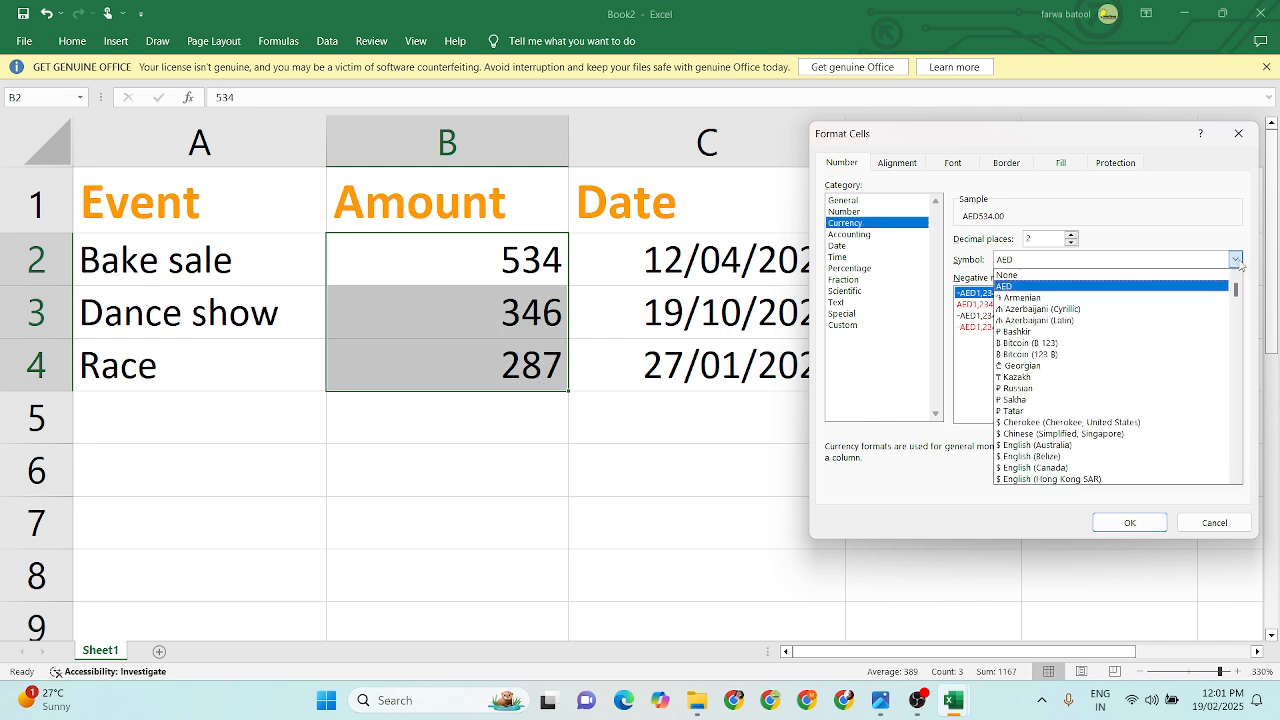
scroll(1102, 325, "down", 2)
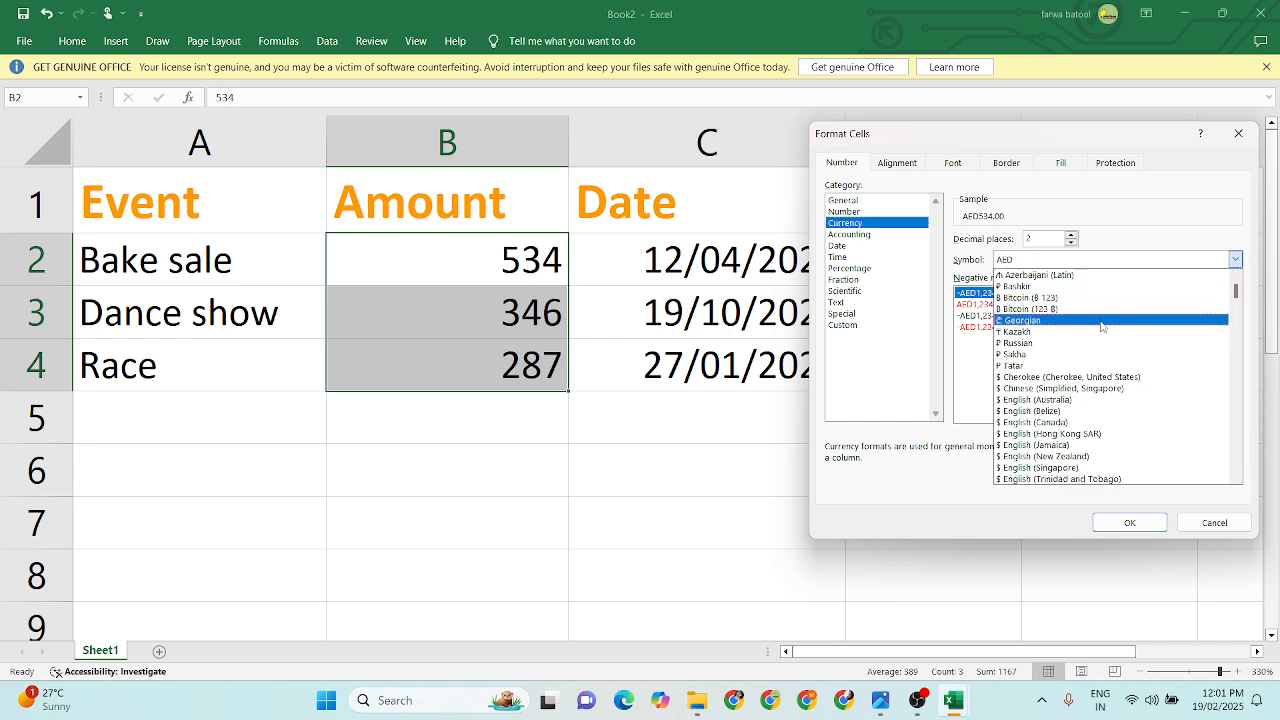
scroll(1102, 325, "down", 6)
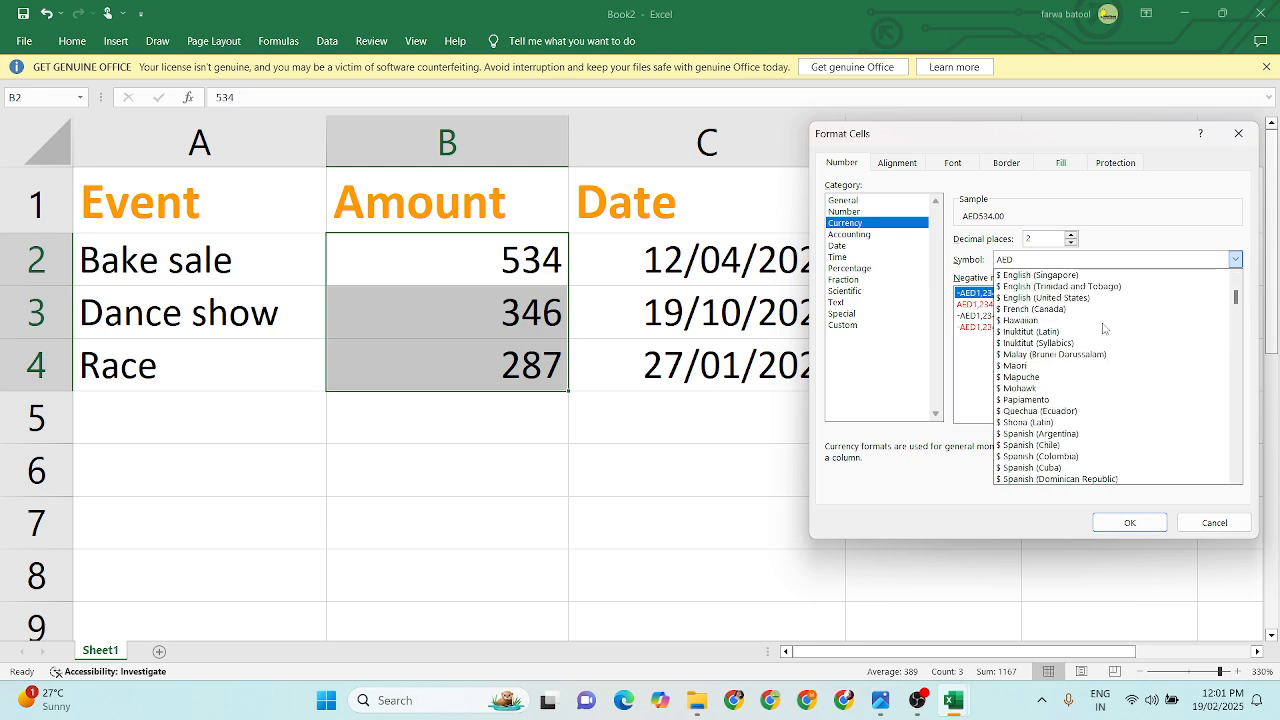
scroll(1104, 328, "down", 4)
scroll(1103, 329, "down", 2)
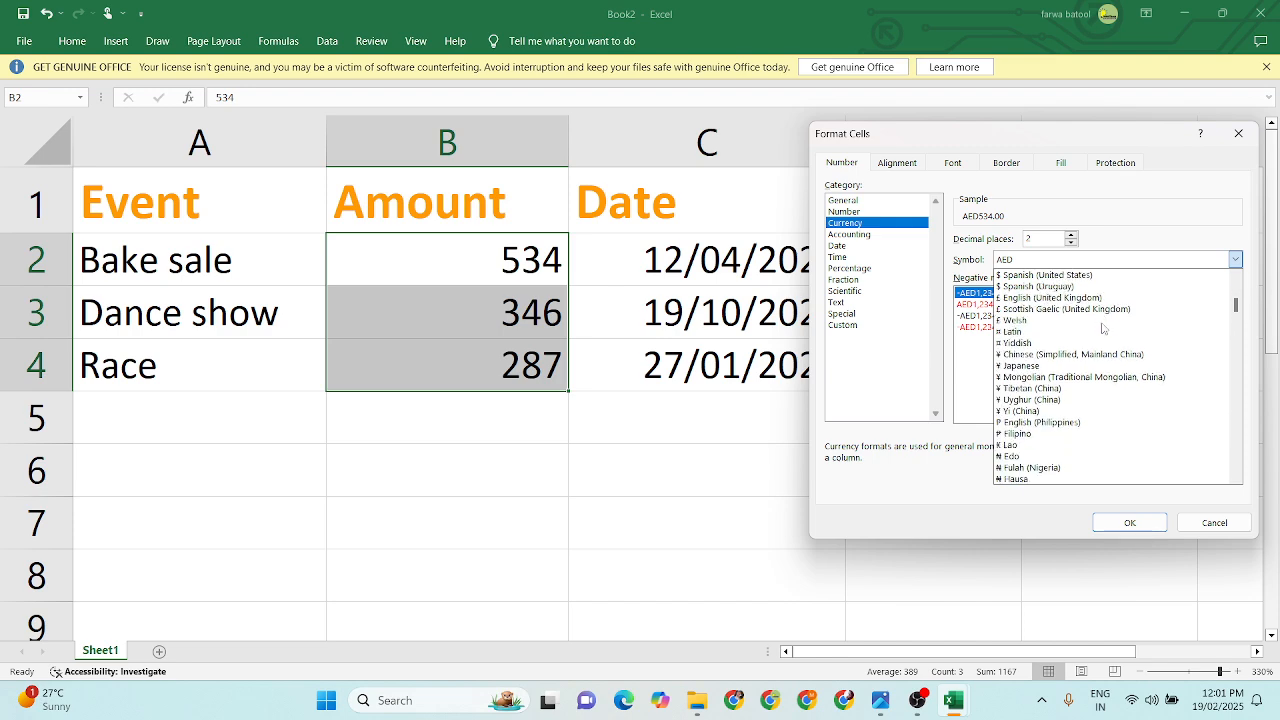
scroll(1103, 329, "down", 8)
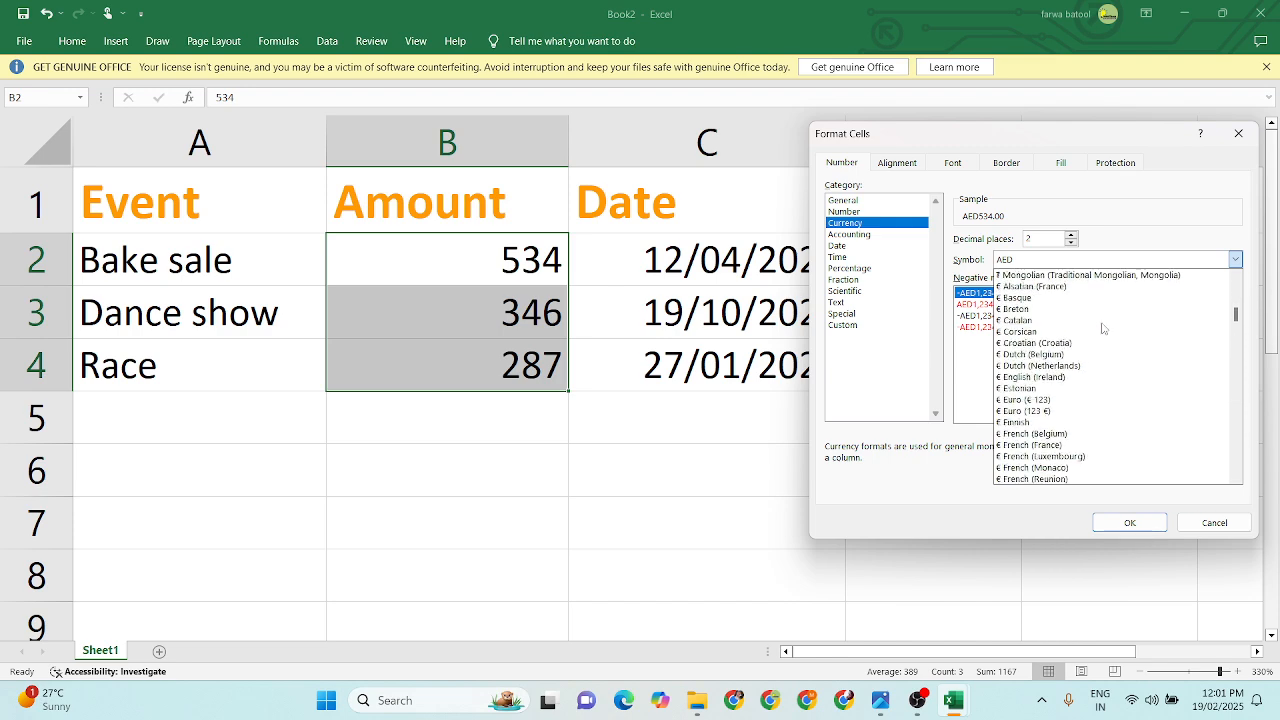
scroll(1103, 329, "down", 10)
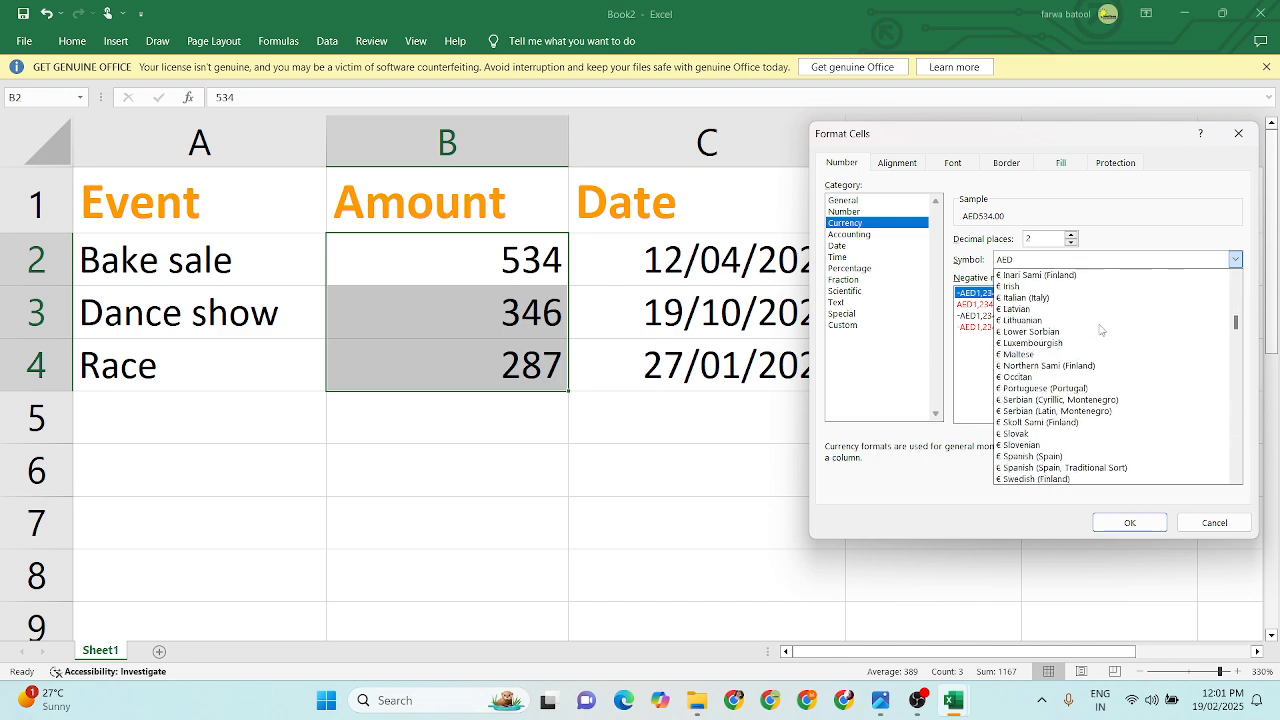
scroll(1100, 329, "down", 6)
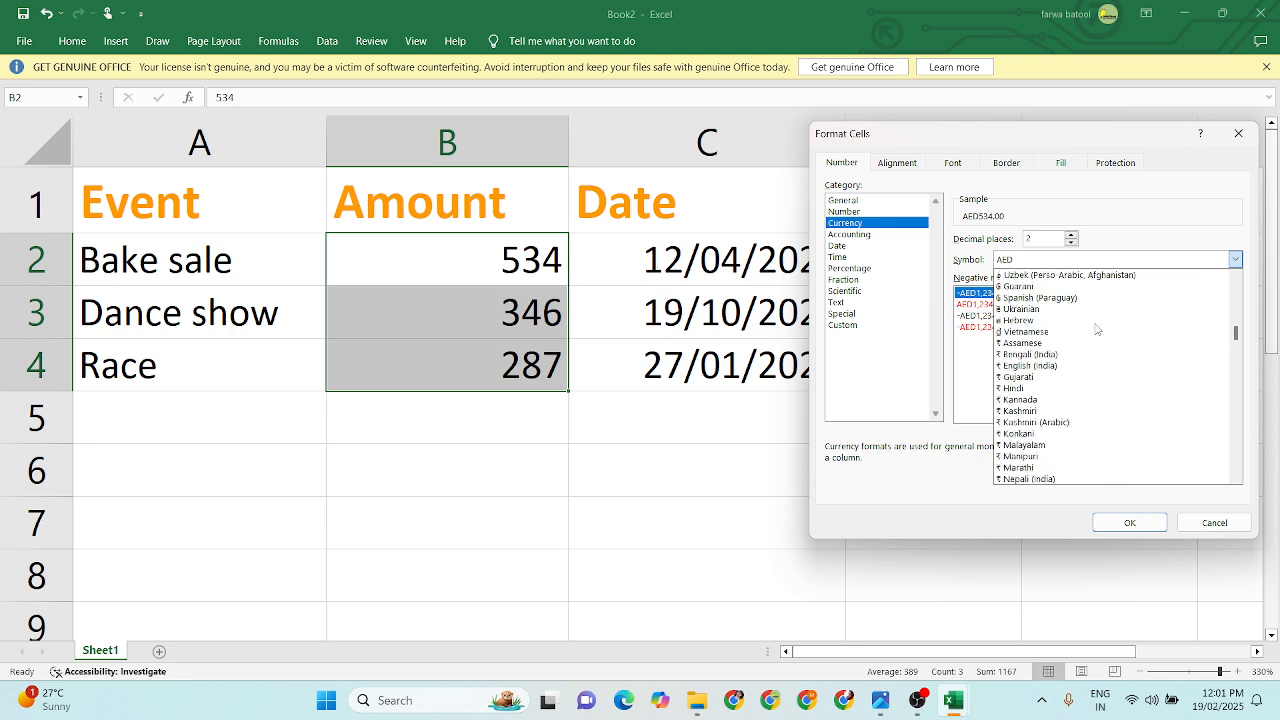
scroll(1097, 329, "down", 8)
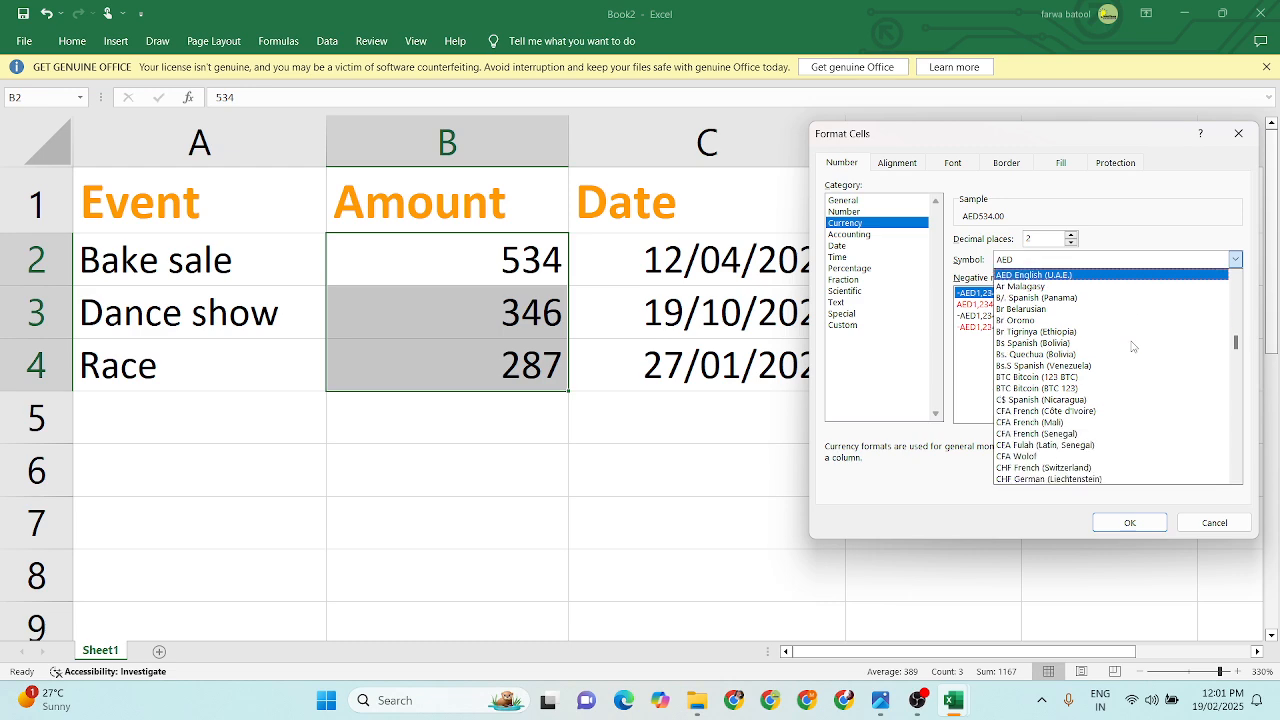
scroll(1130, 346, "down", 8)
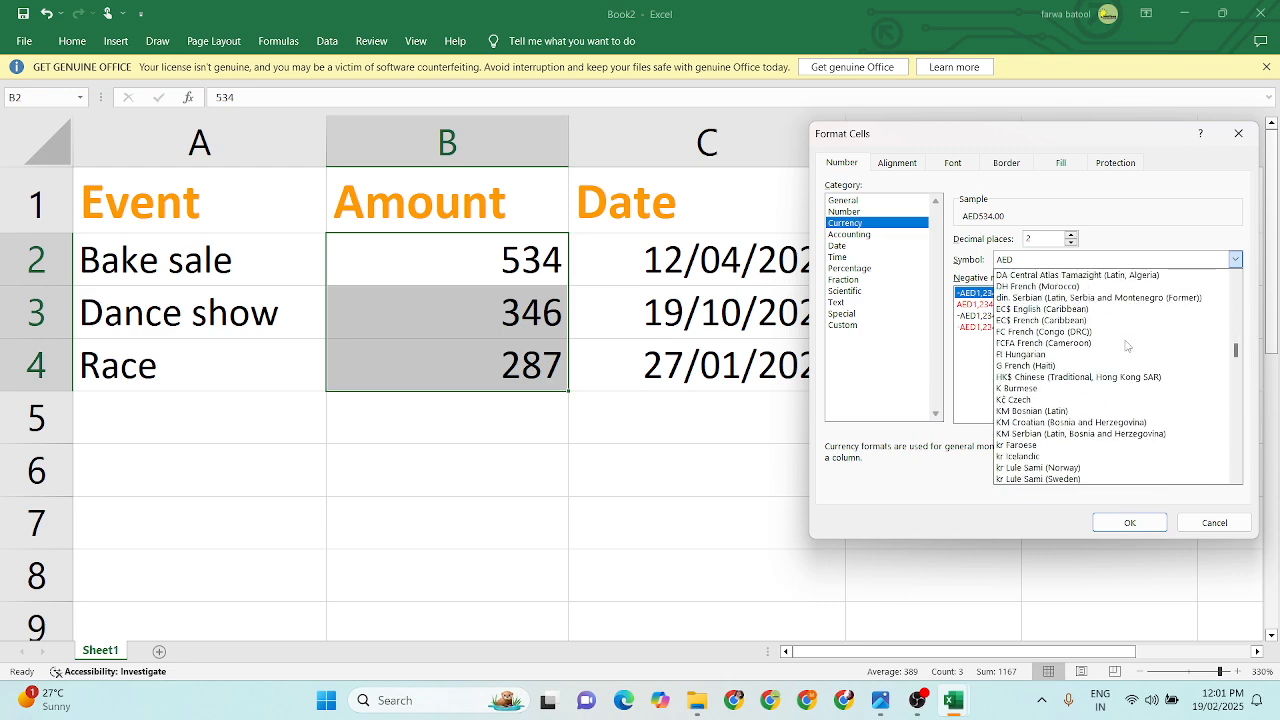
scroll(1125, 345, "down", 1)
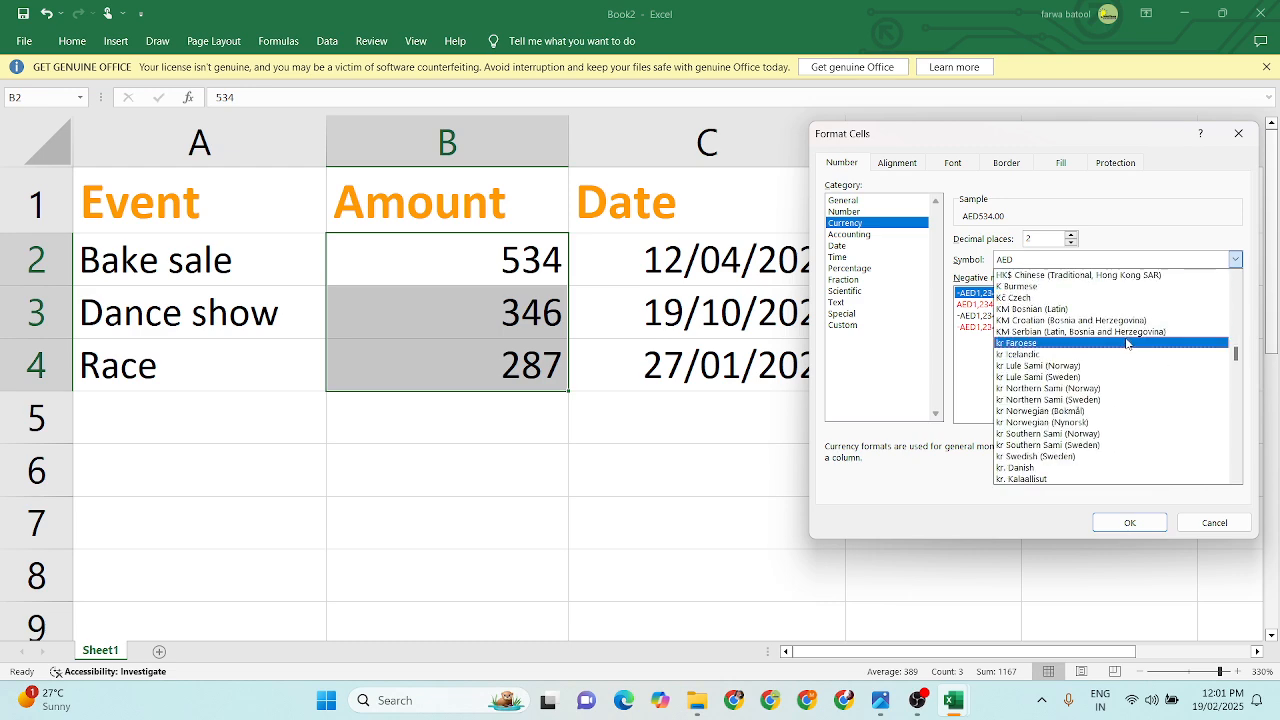
left_click_drag(1237, 352, 1238, 302)
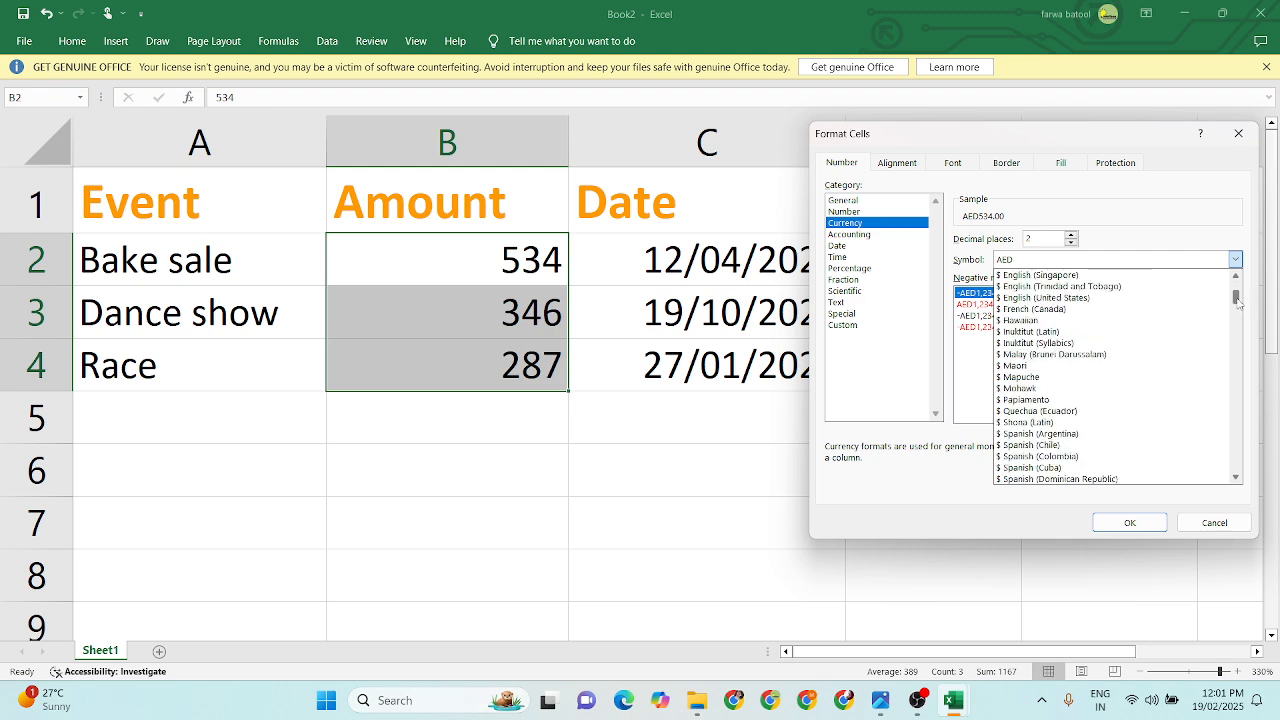
left_click(1079, 298)
left_click(1138, 520)
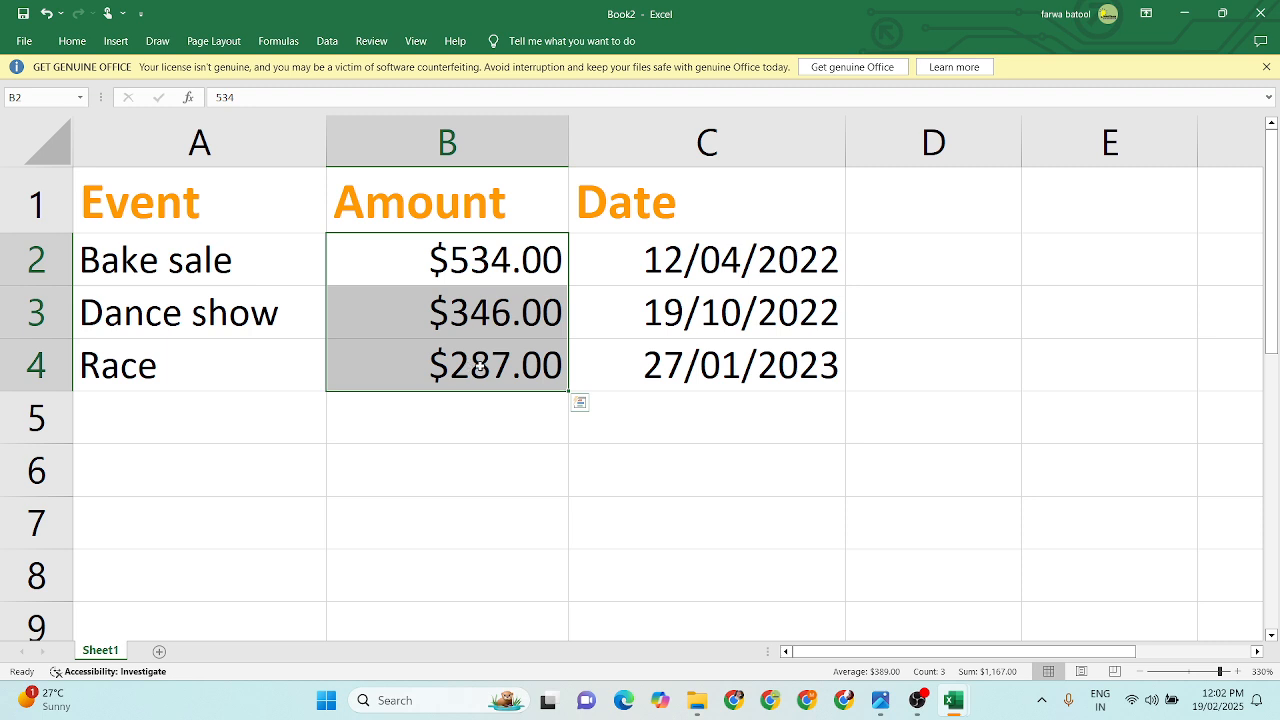
left_click(499, 425)
left_click_drag(503, 263, 518, 377)
Open the Format Cells settings for the dates in C2 to C4
left_click(727, 219)
left_click(757, 260)
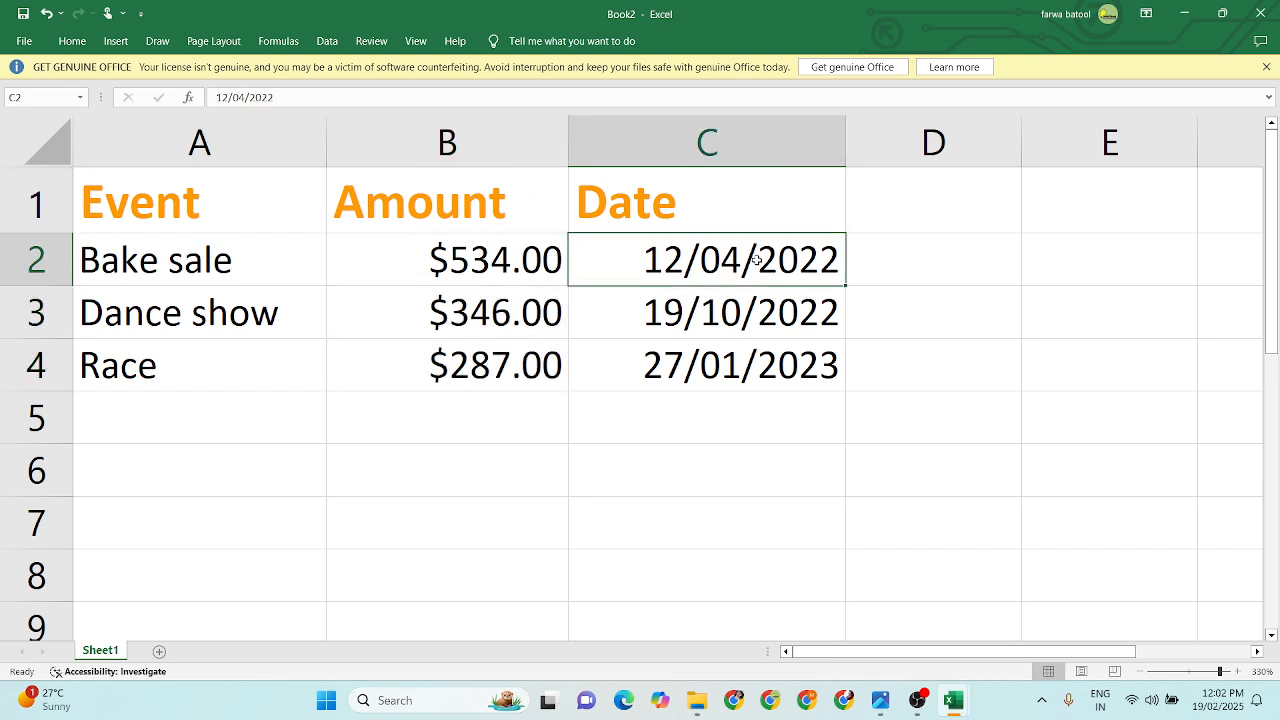
left_click_drag(762, 268, 762, 360)
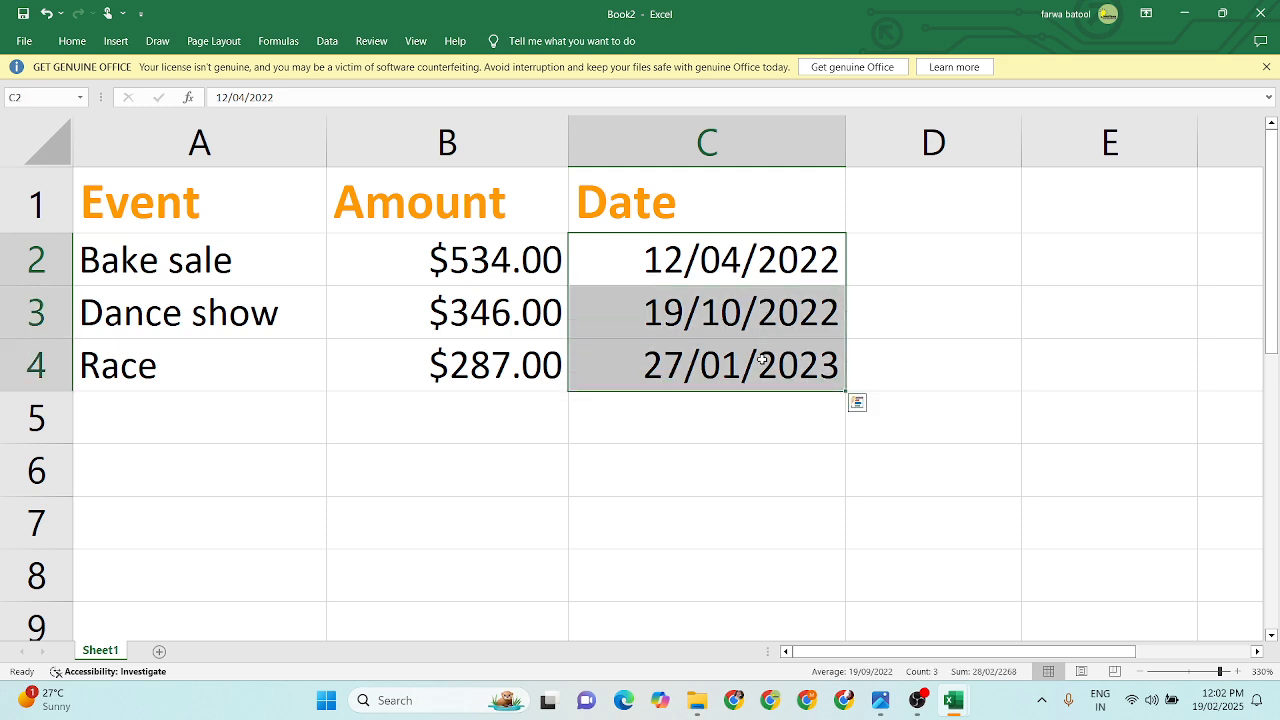
left_click(76, 41)
left_click(980, 100)
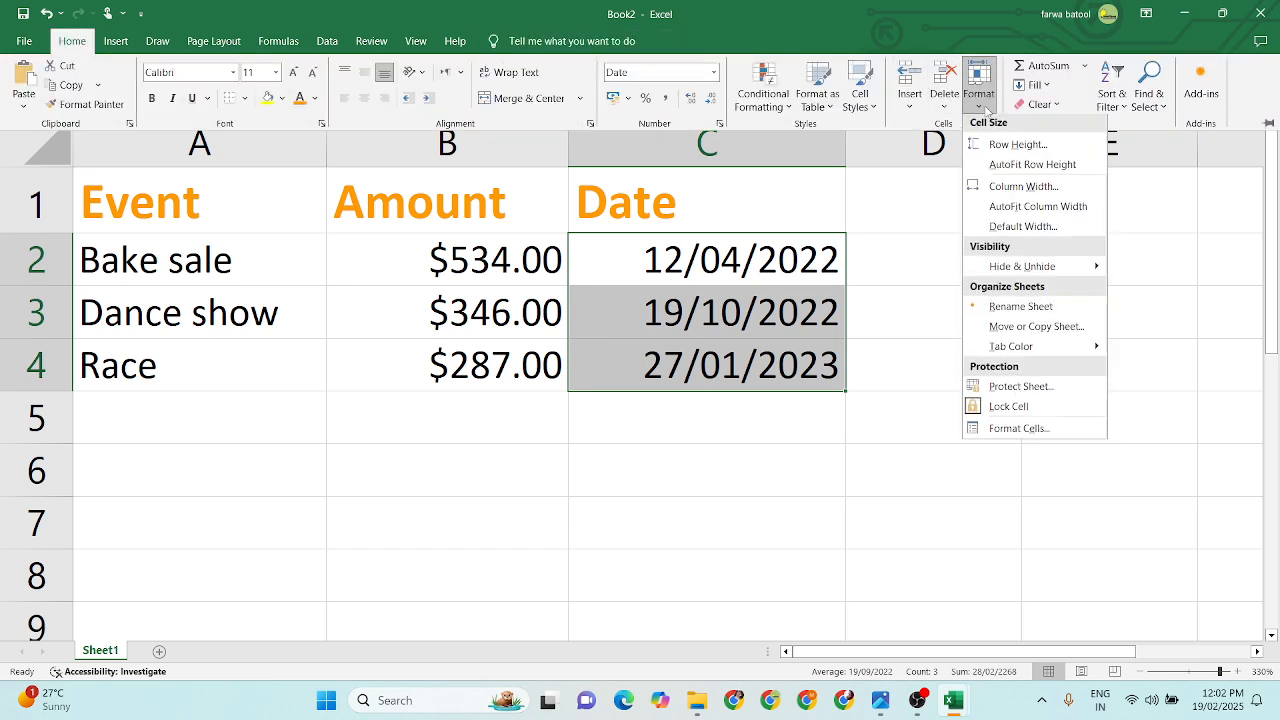
left_click(1016, 432)
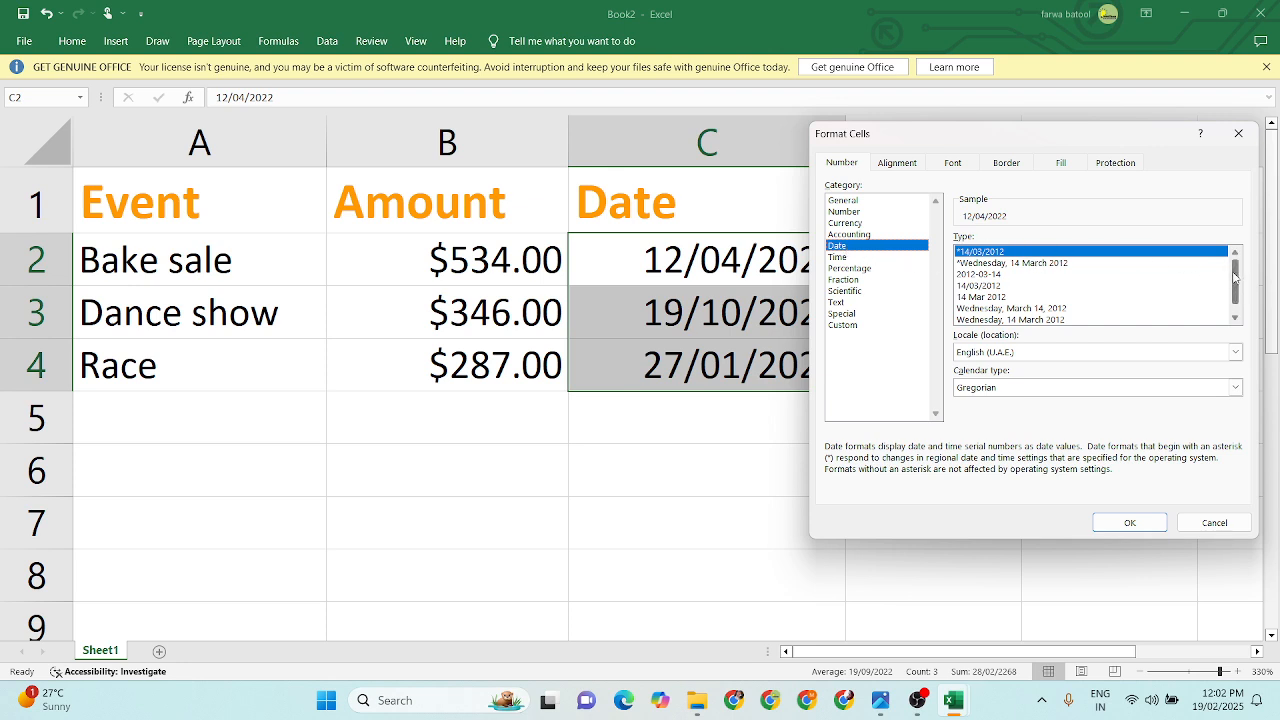
Apply the 14 March 2012 date type to C2 to C4 and widen column C to fit the full dates
scroll(1237, 287, "down", 1)
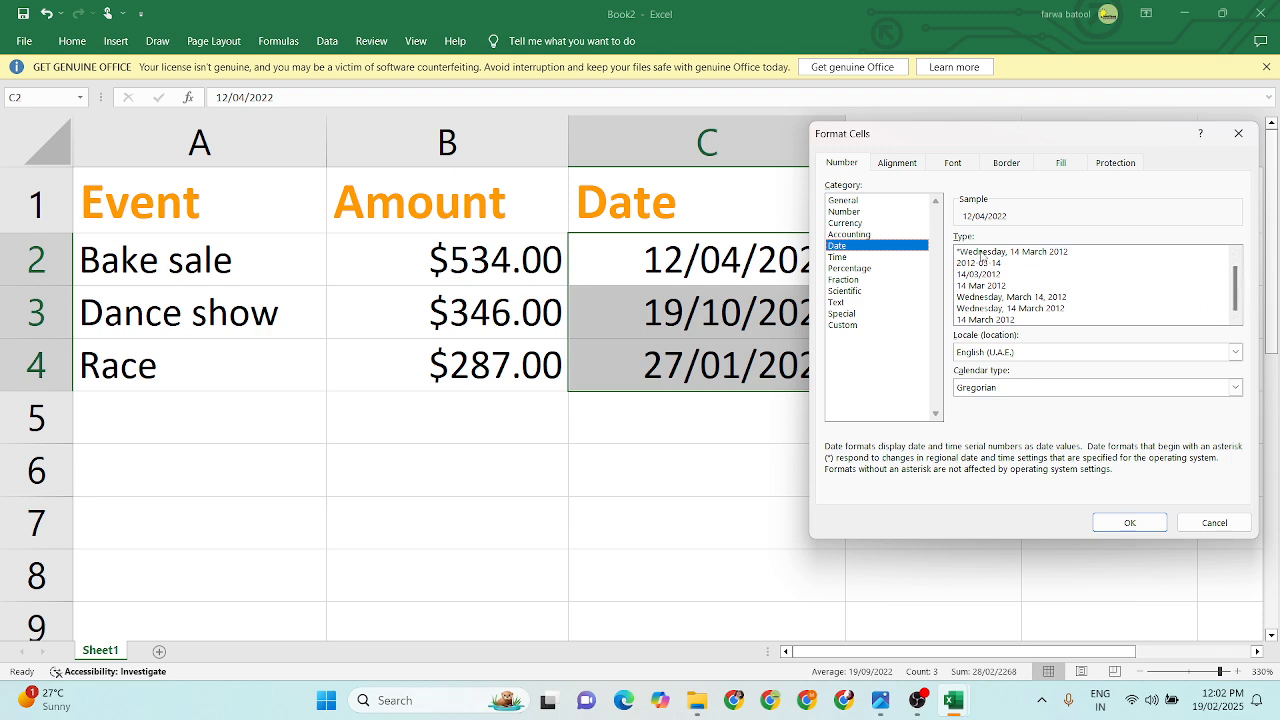
left_click(1028, 254)
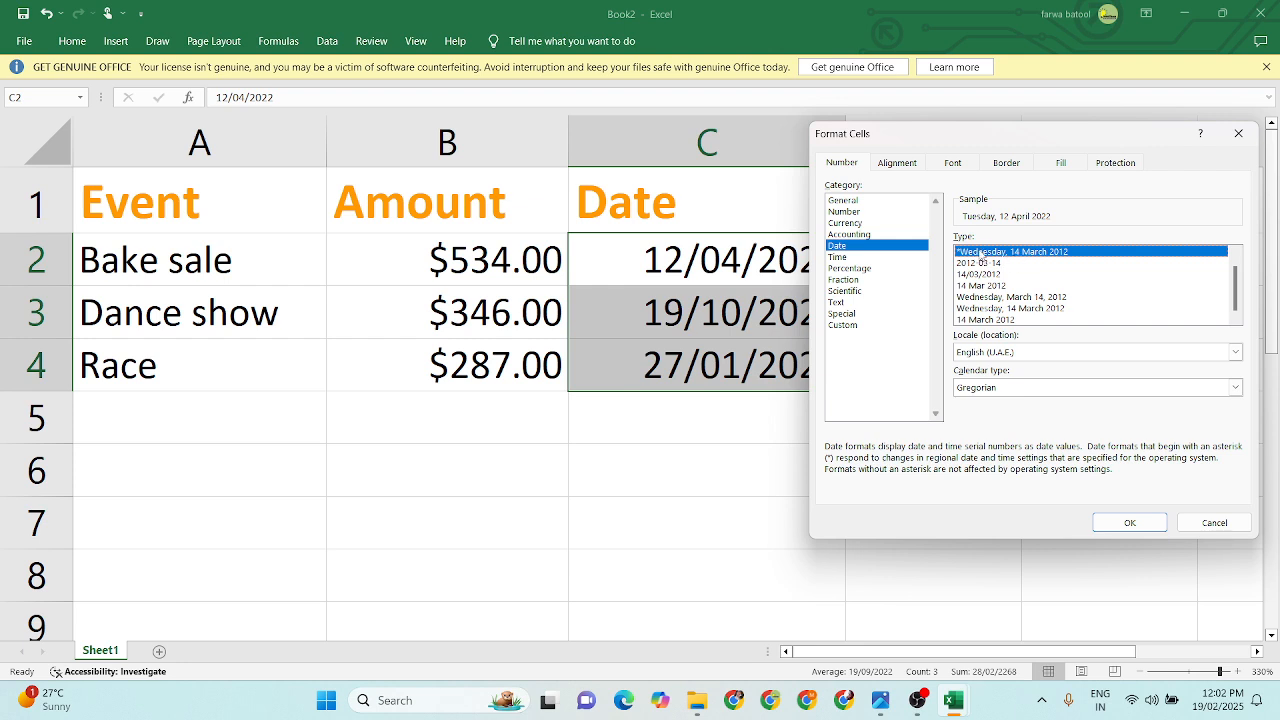
left_click(994, 298)
left_click(1000, 309)
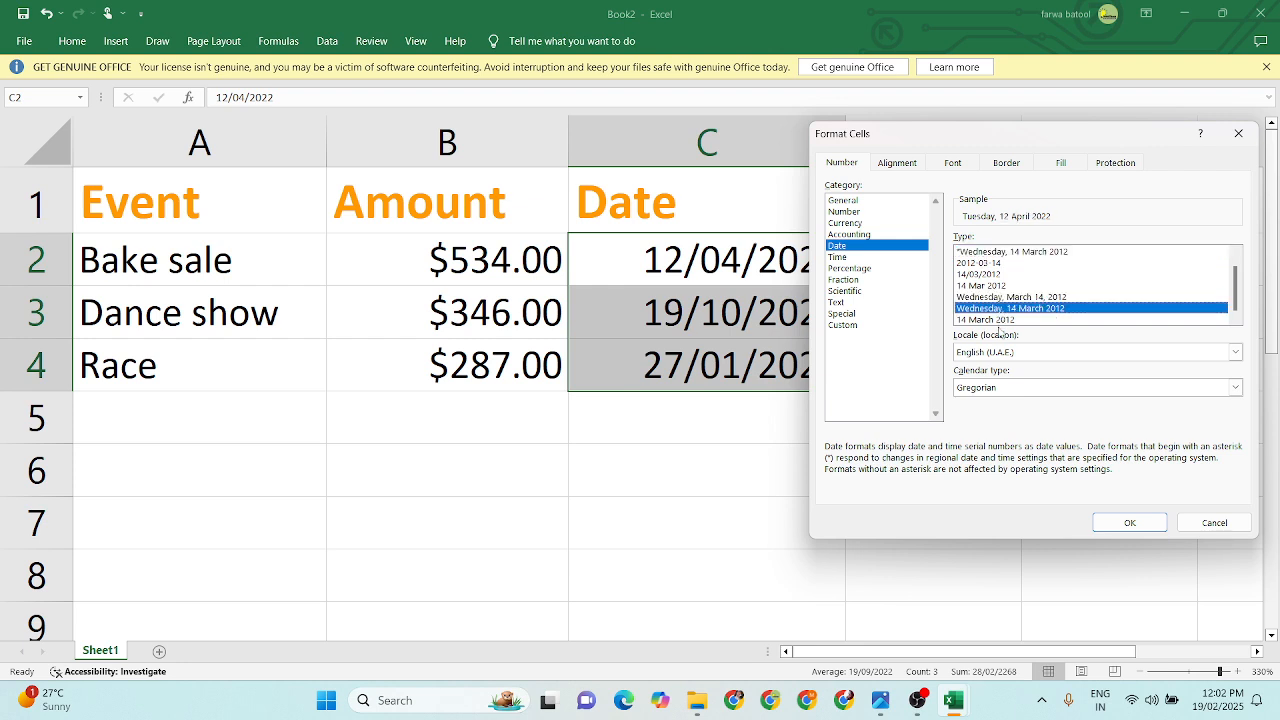
left_click(1031, 298)
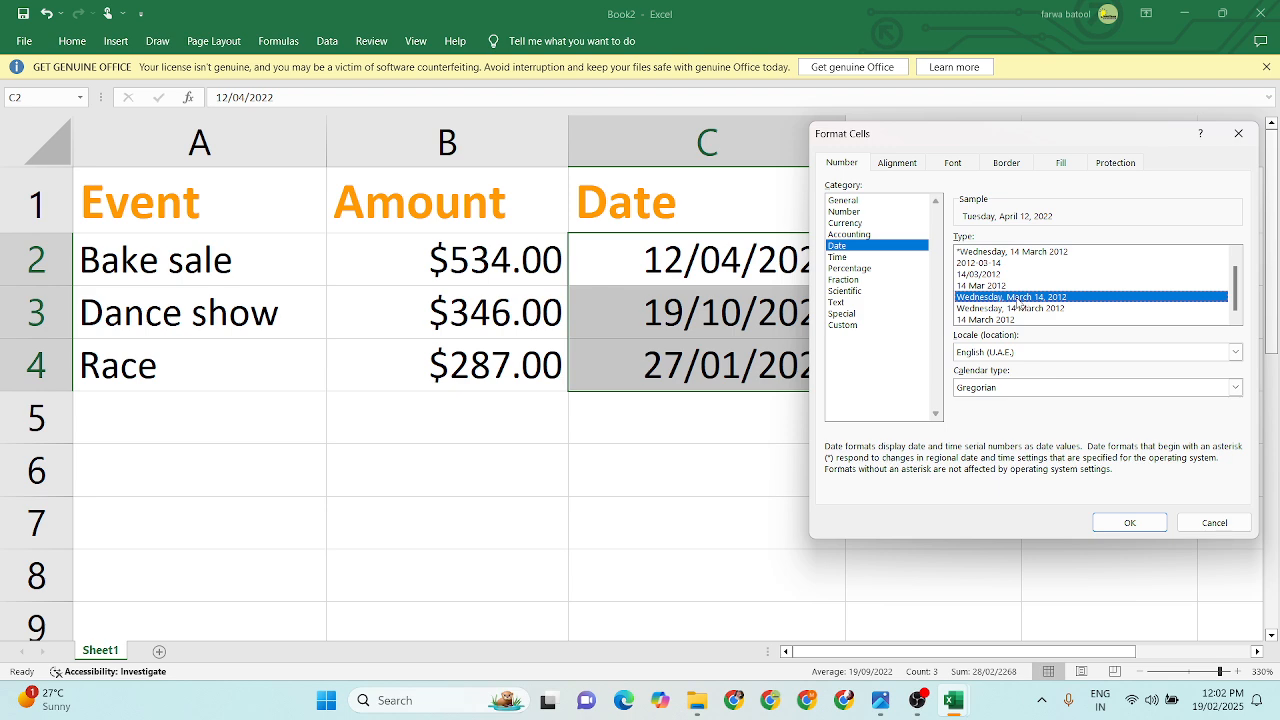
left_click(1040, 309)
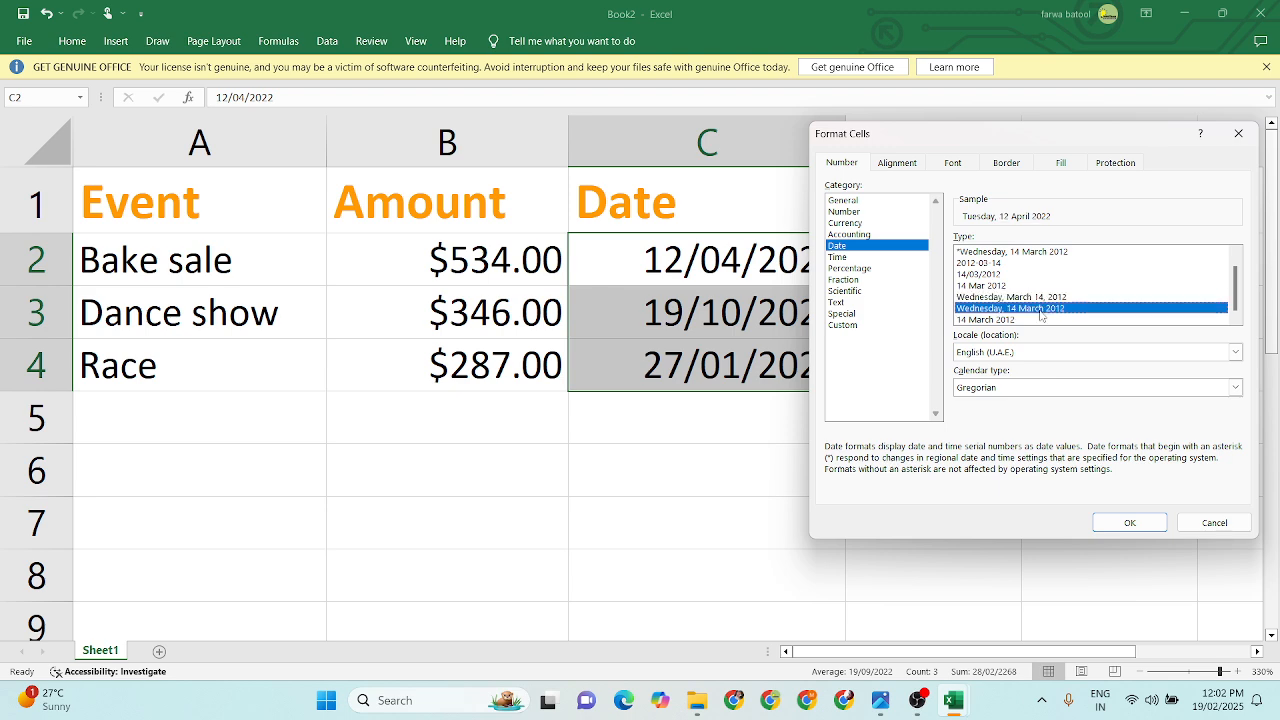
left_click(986, 320)
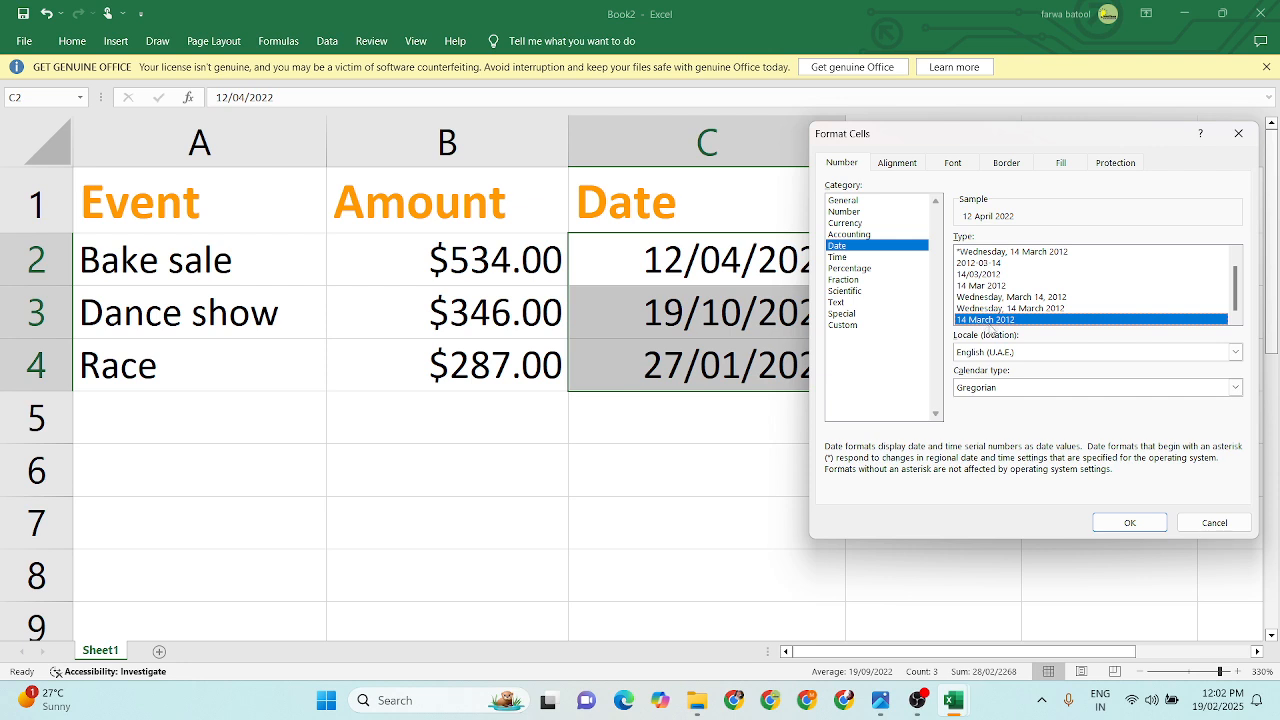
left_click(1129, 524)
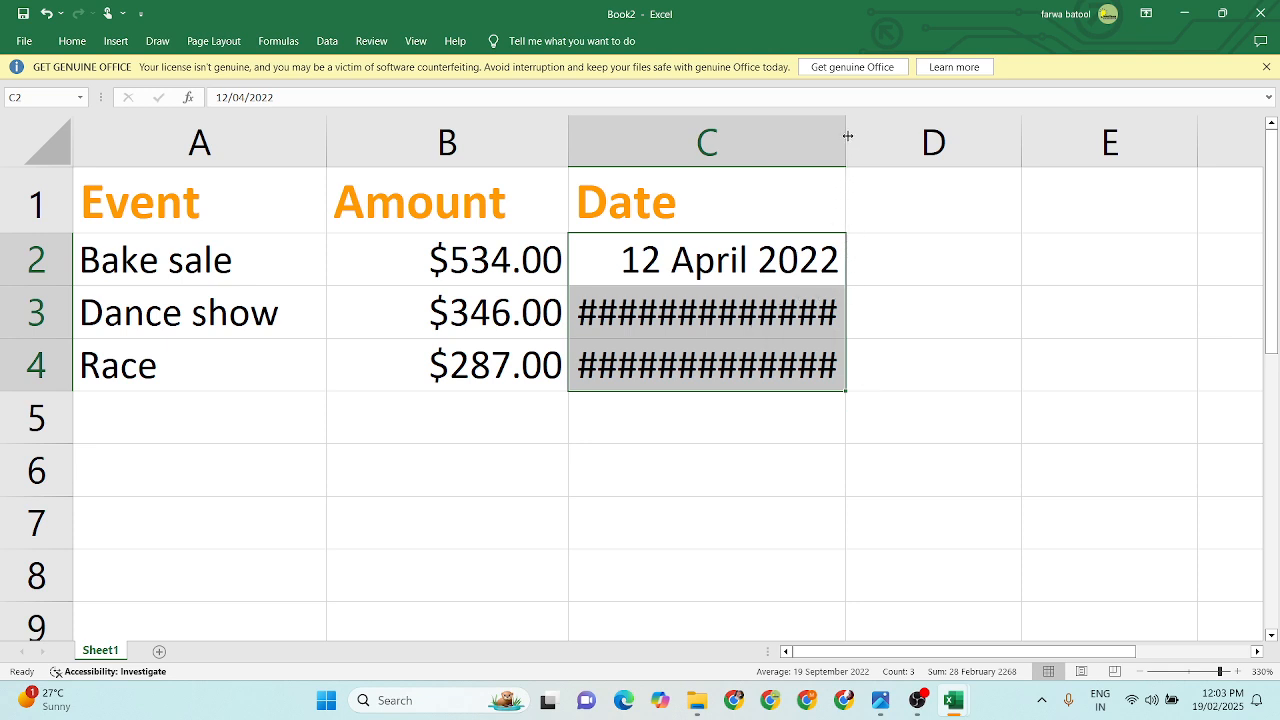
left_click_drag(847, 135, 907, 132)
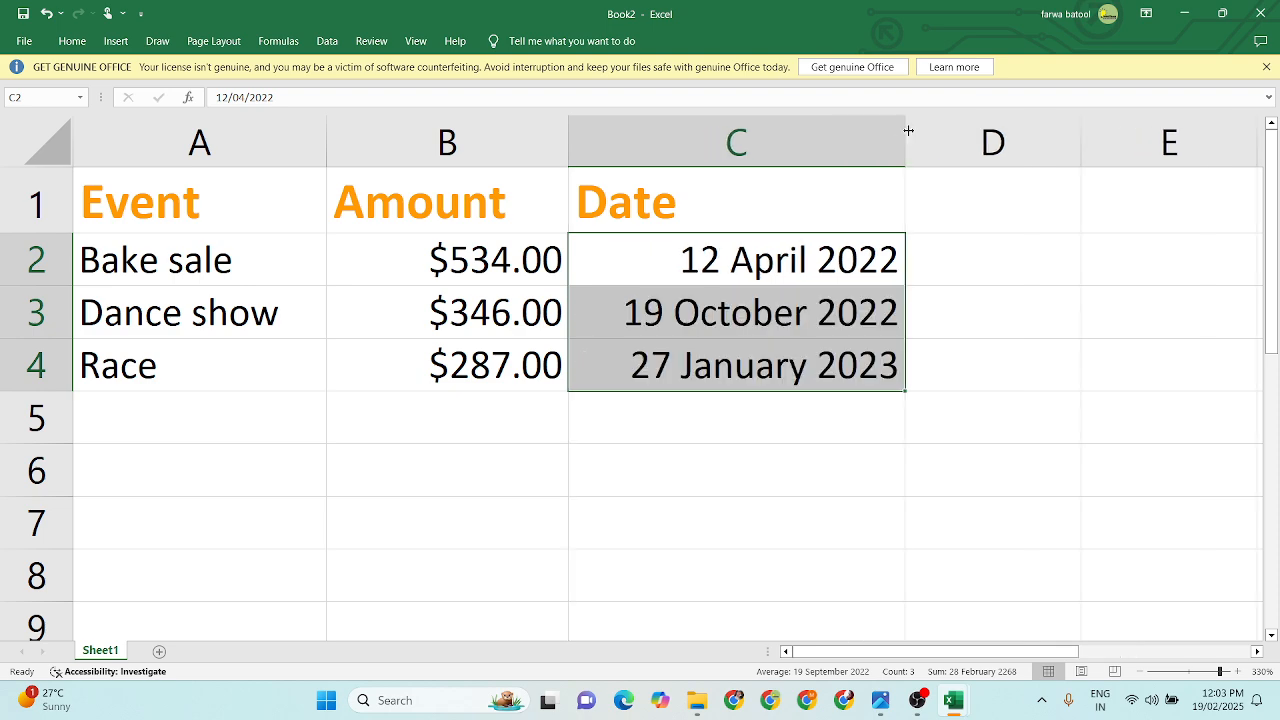
Review the formatted dates in C2 to C4, the amounts in B2 to B4 and the headings in A1 to C1
left_click(731, 318)
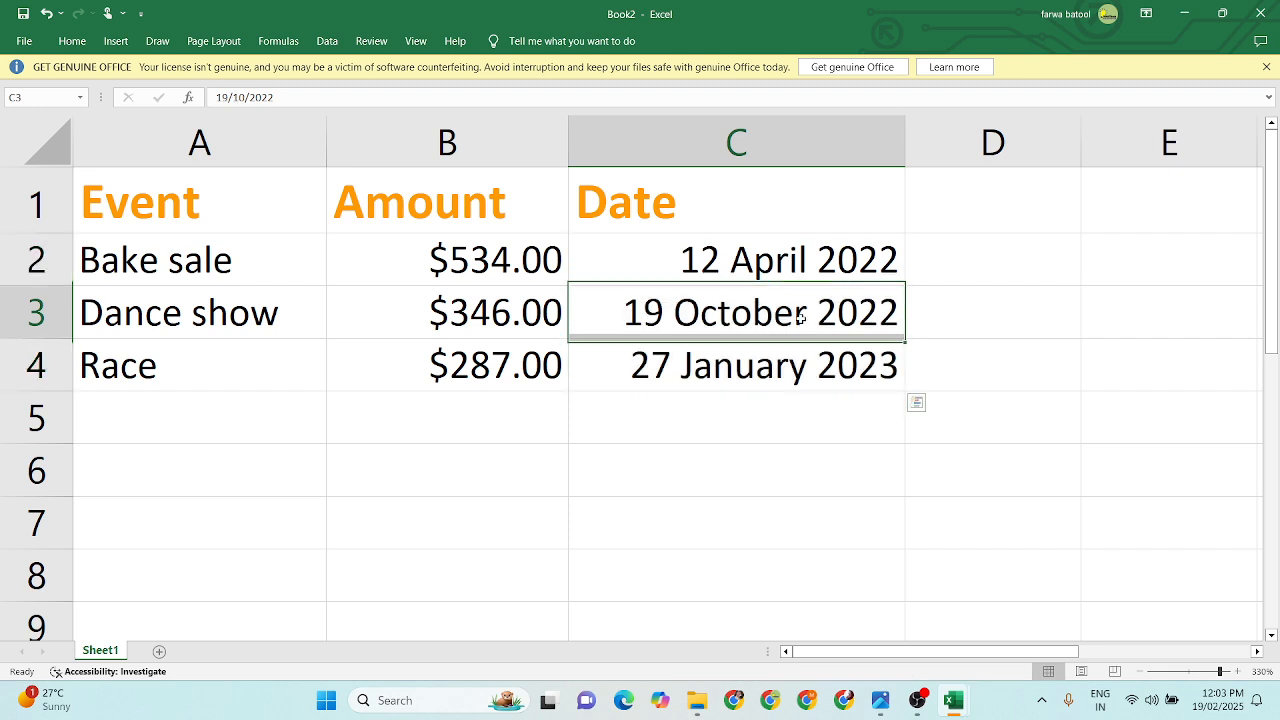
left_click(802, 372)
left_click(800, 322)
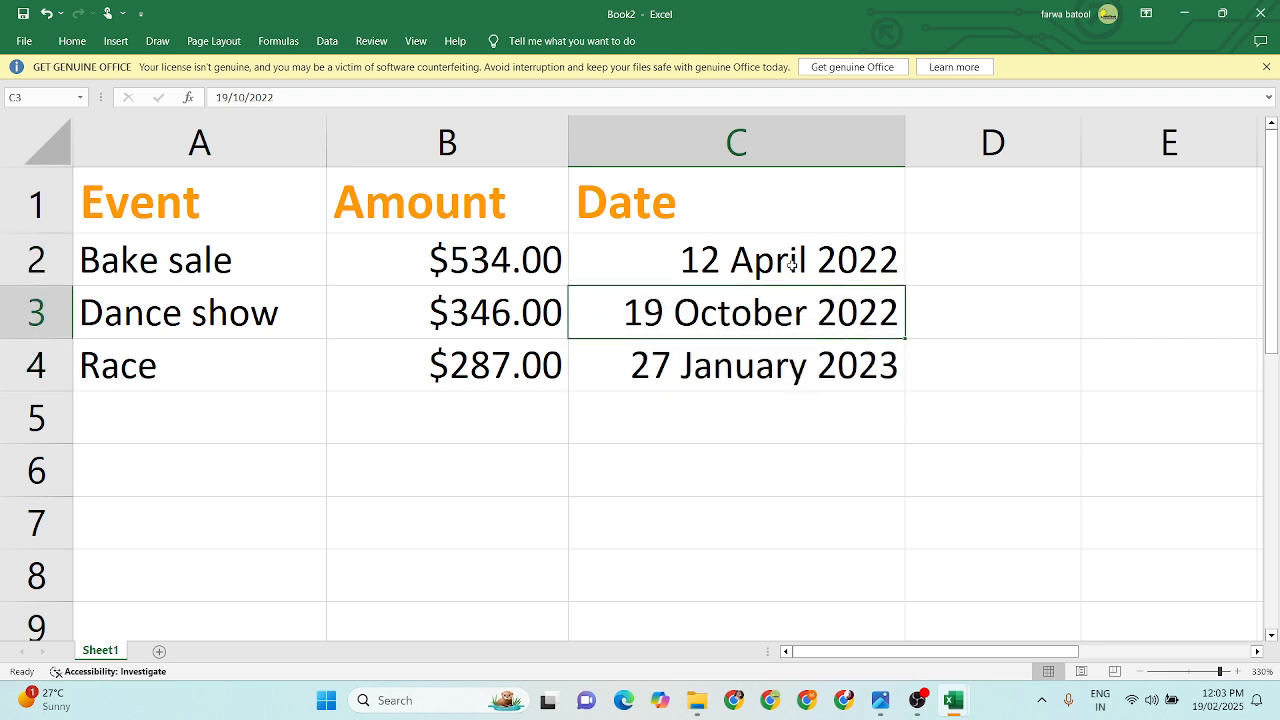
left_click_drag(790, 265, 804, 368)
left_click(808, 483)
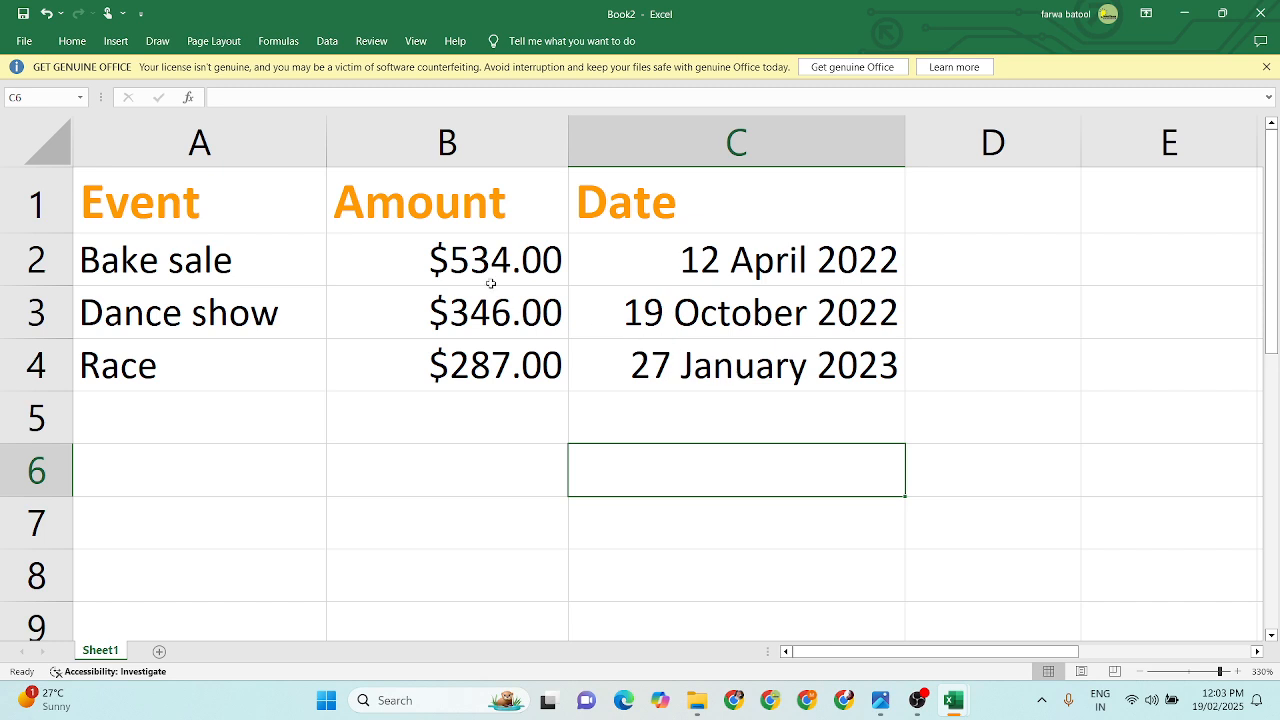
left_click_drag(496, 269, 506, 357)
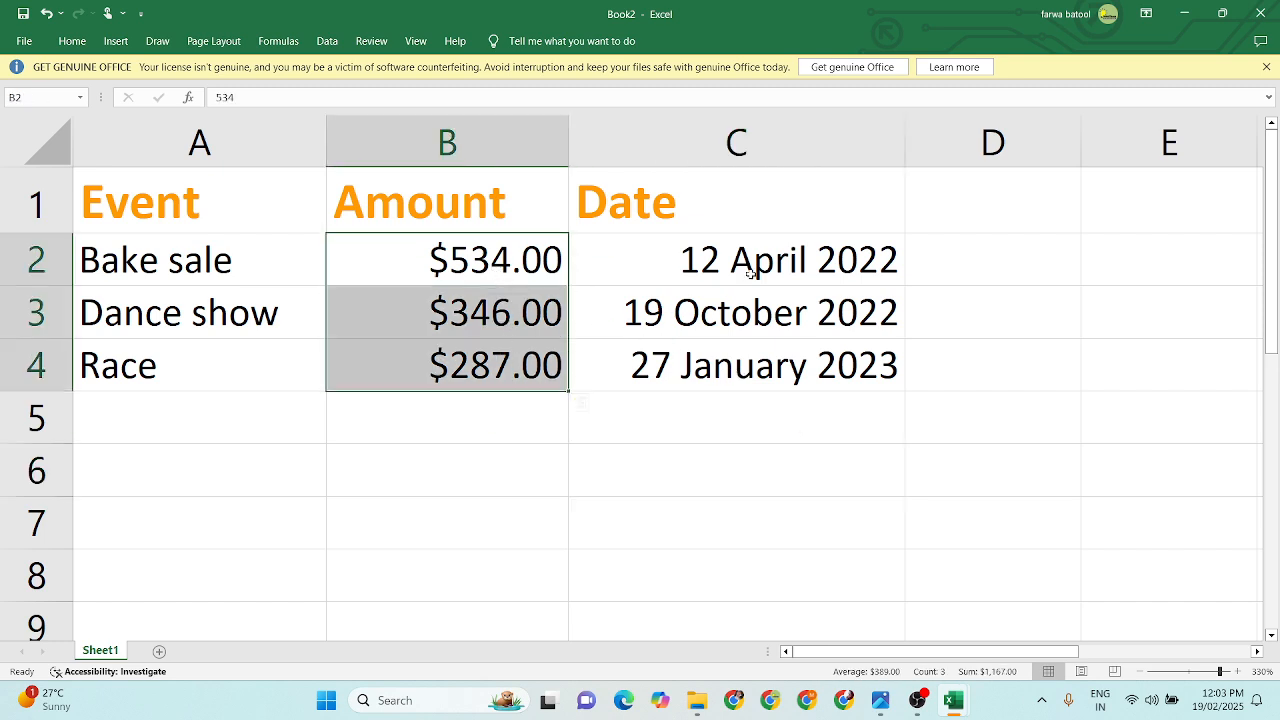
left_click_drag(754, 268, 763, 368)
left_click_drag(168, 203, 711, 204)
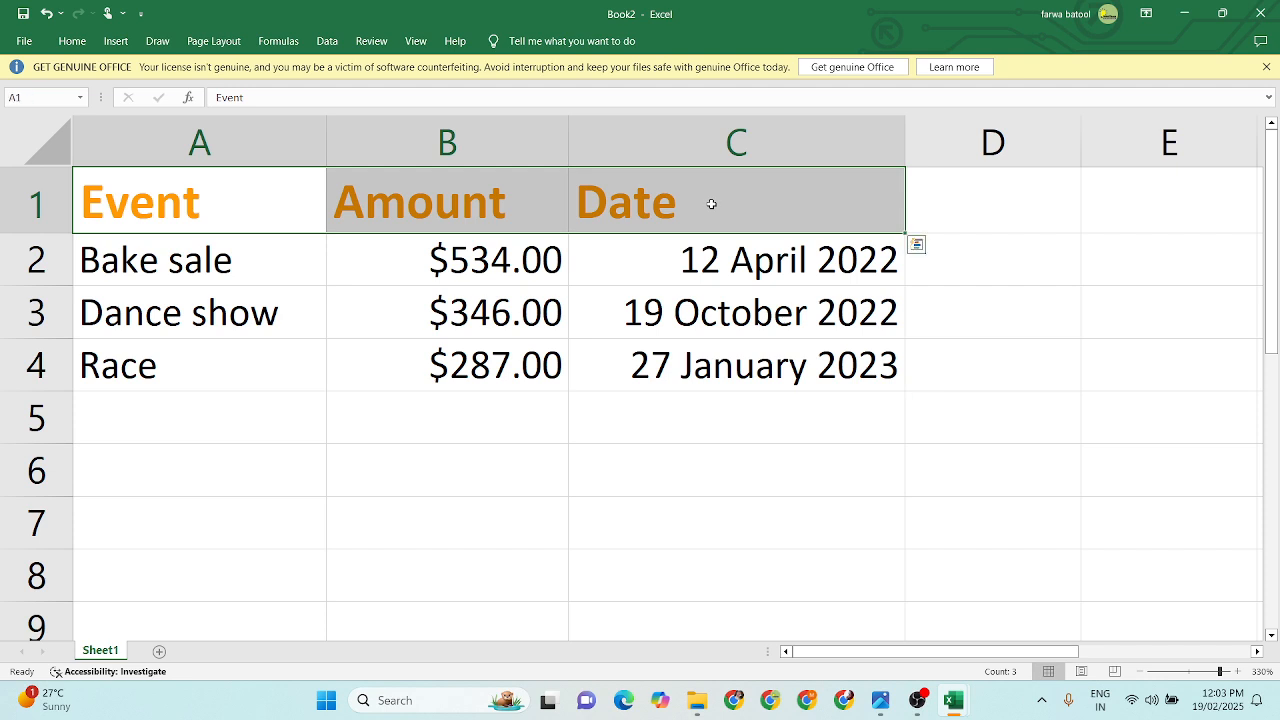
left_click(615, 517)
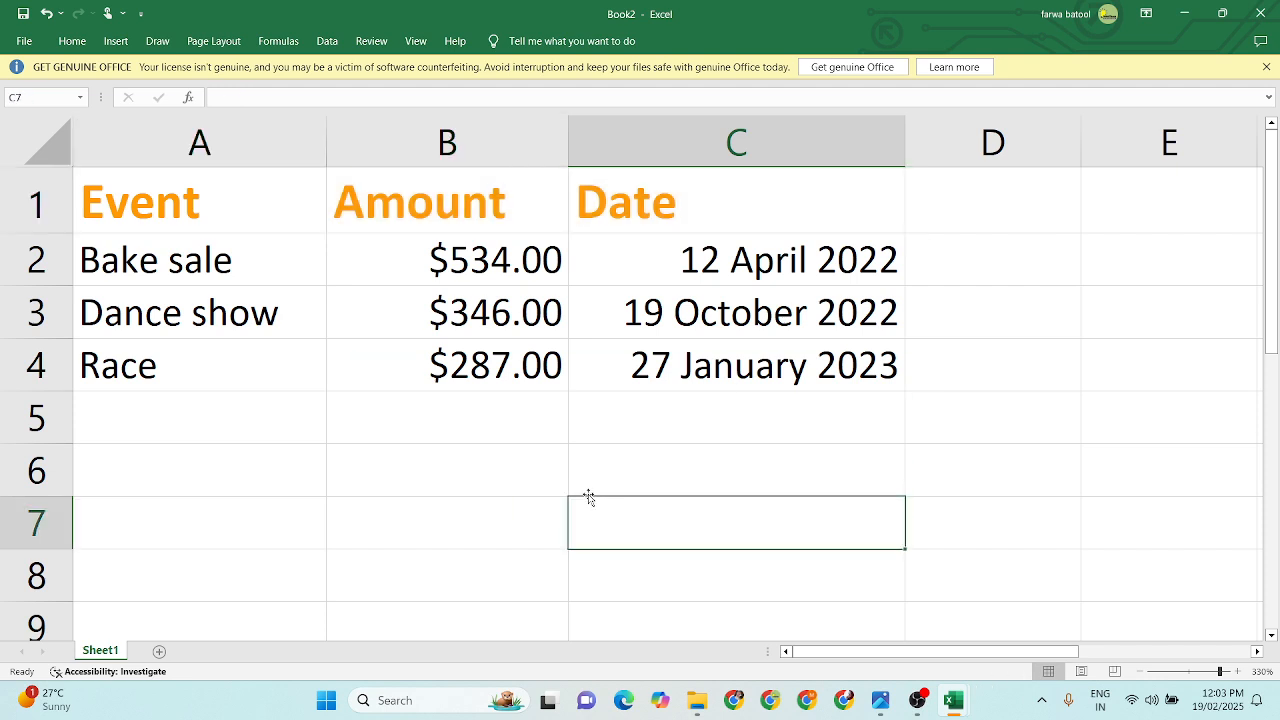